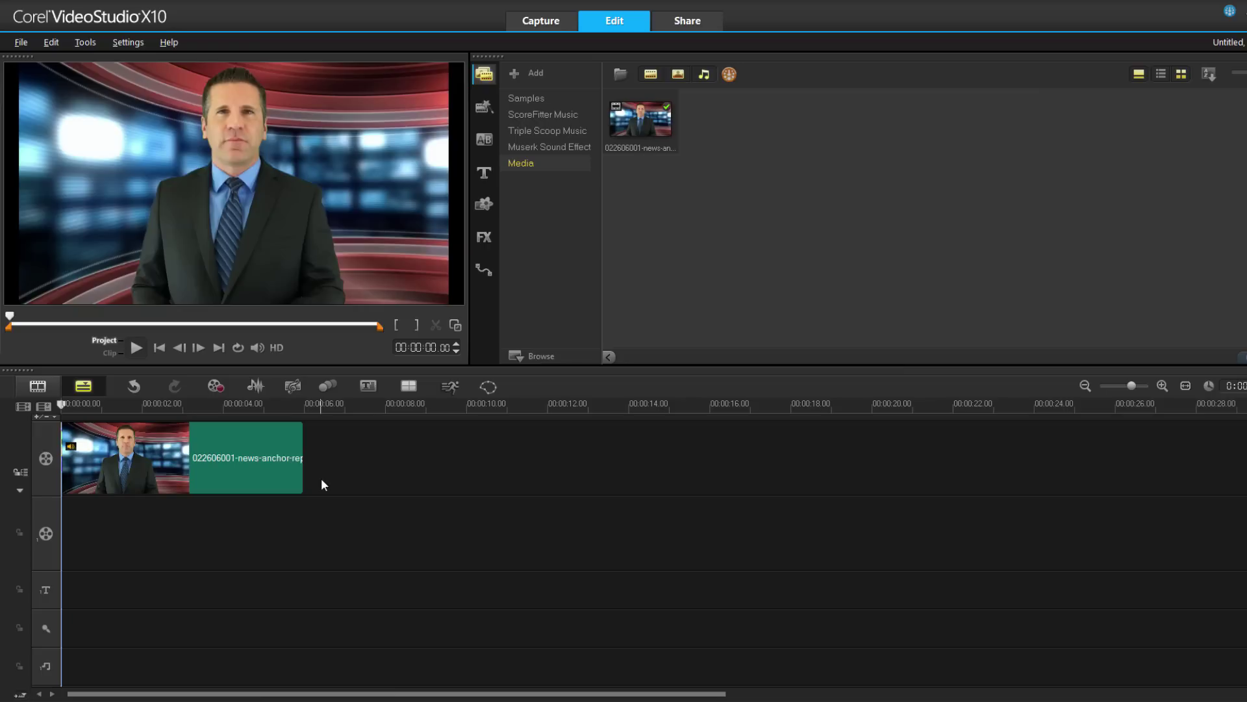
pyautogui.click(484, 237)
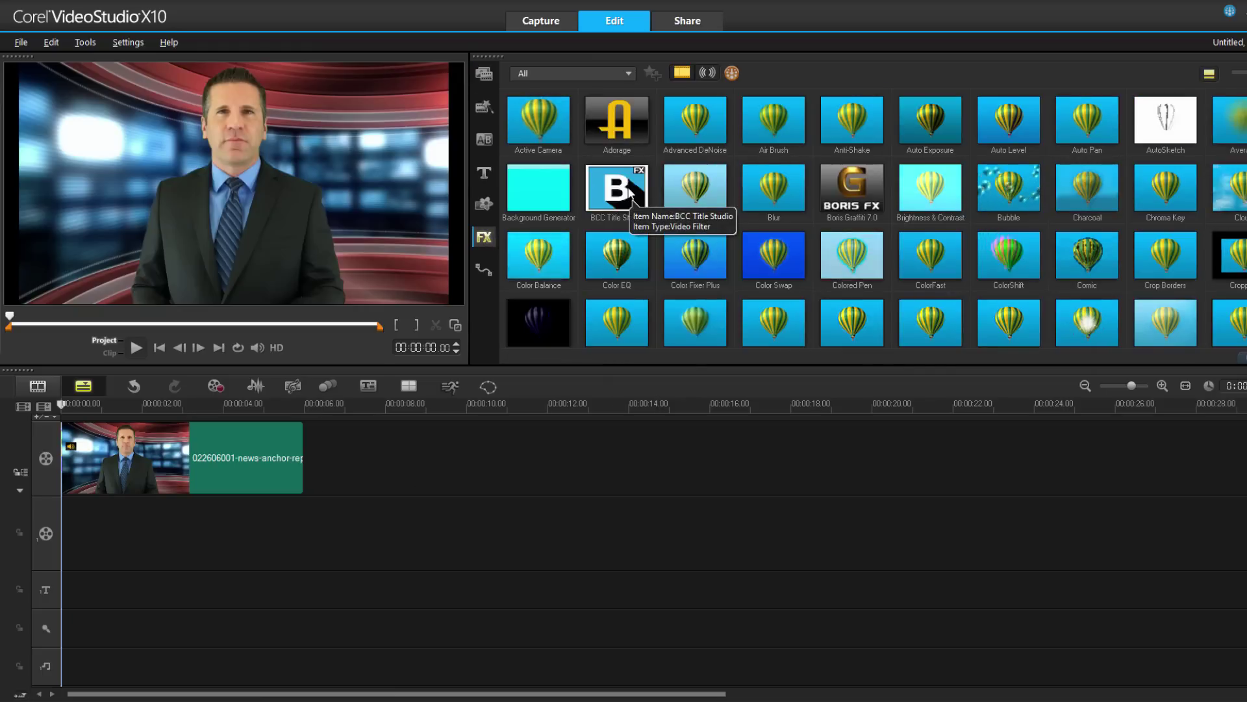
pyautogui.moveTo(630, 192); pyautogui.dragTo(539, 195)
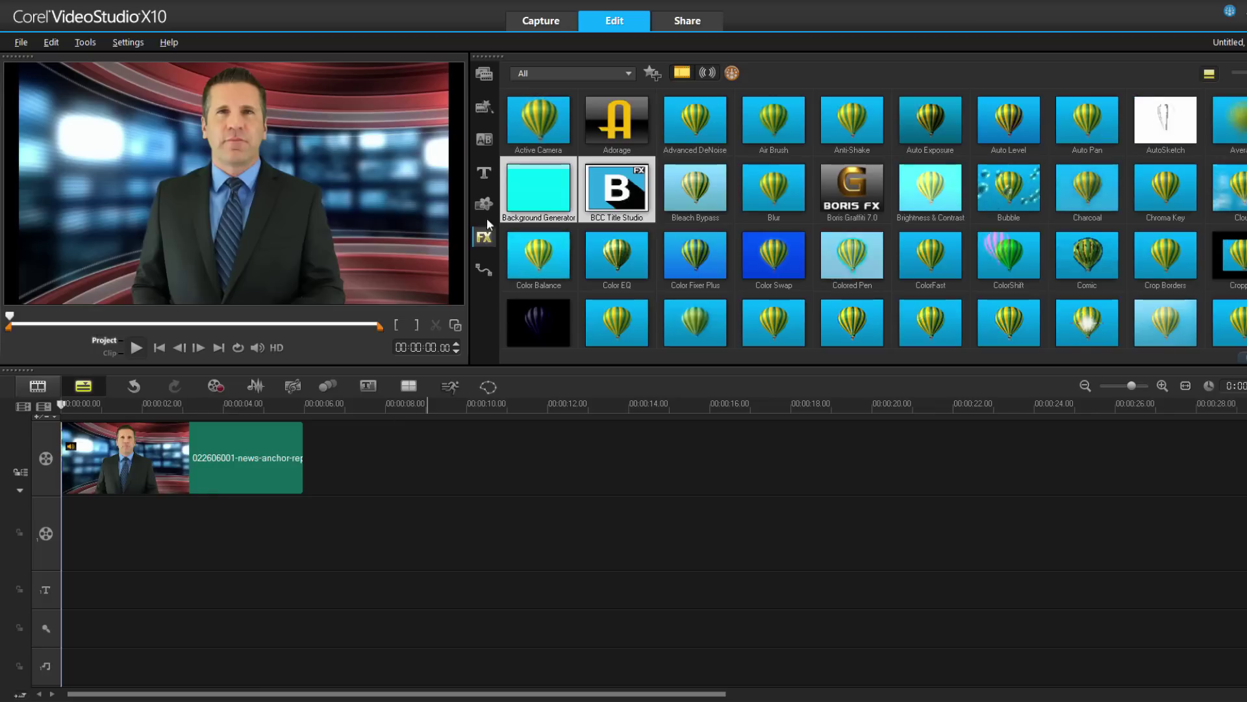
# Copy the news-anchor clip from the Video track and paste it at the start of Overlay Track #1
pyautogui.click(484, 74)
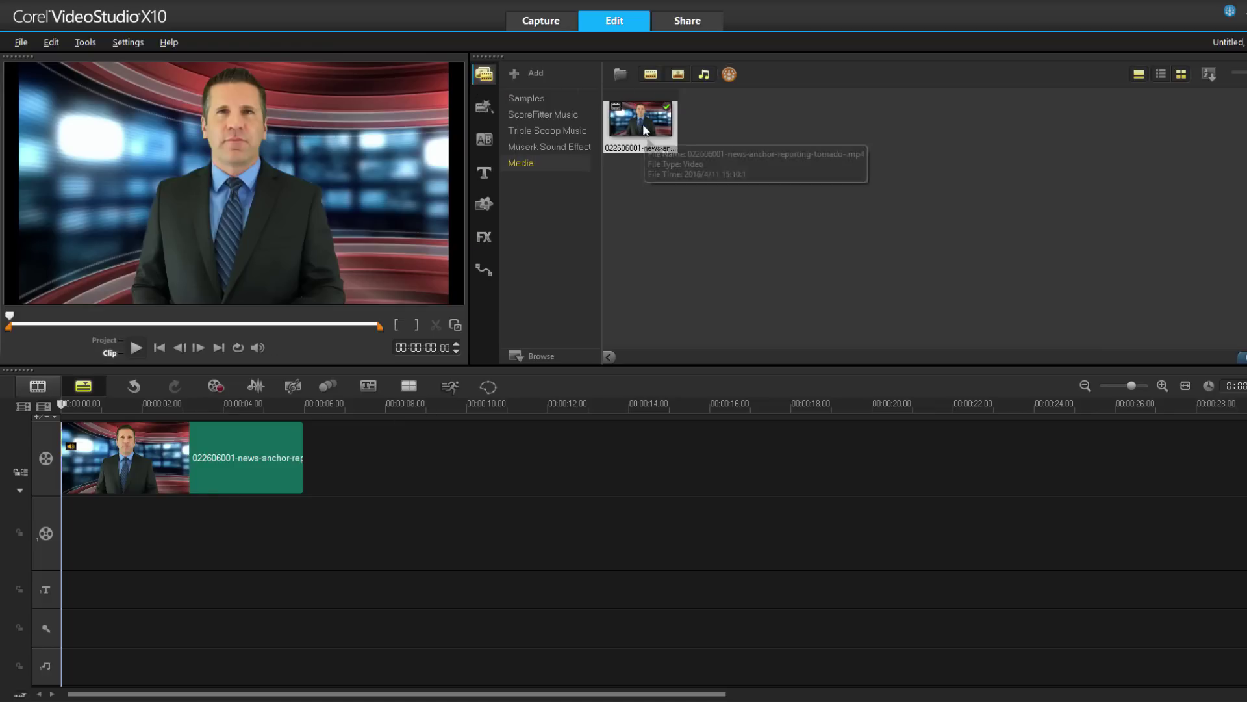
pyautogui.moveTo(637, 116); pyautogui.dragTo(566, 249)
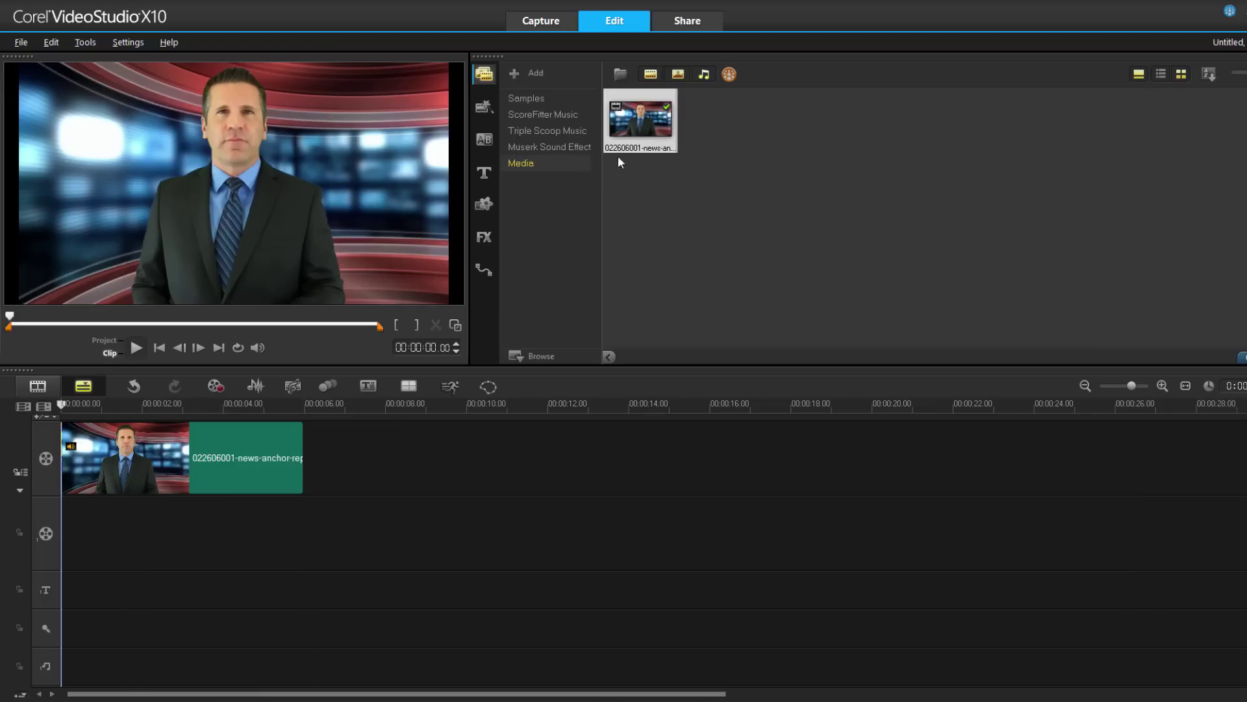
pyautogui.rightClick(190, 463)
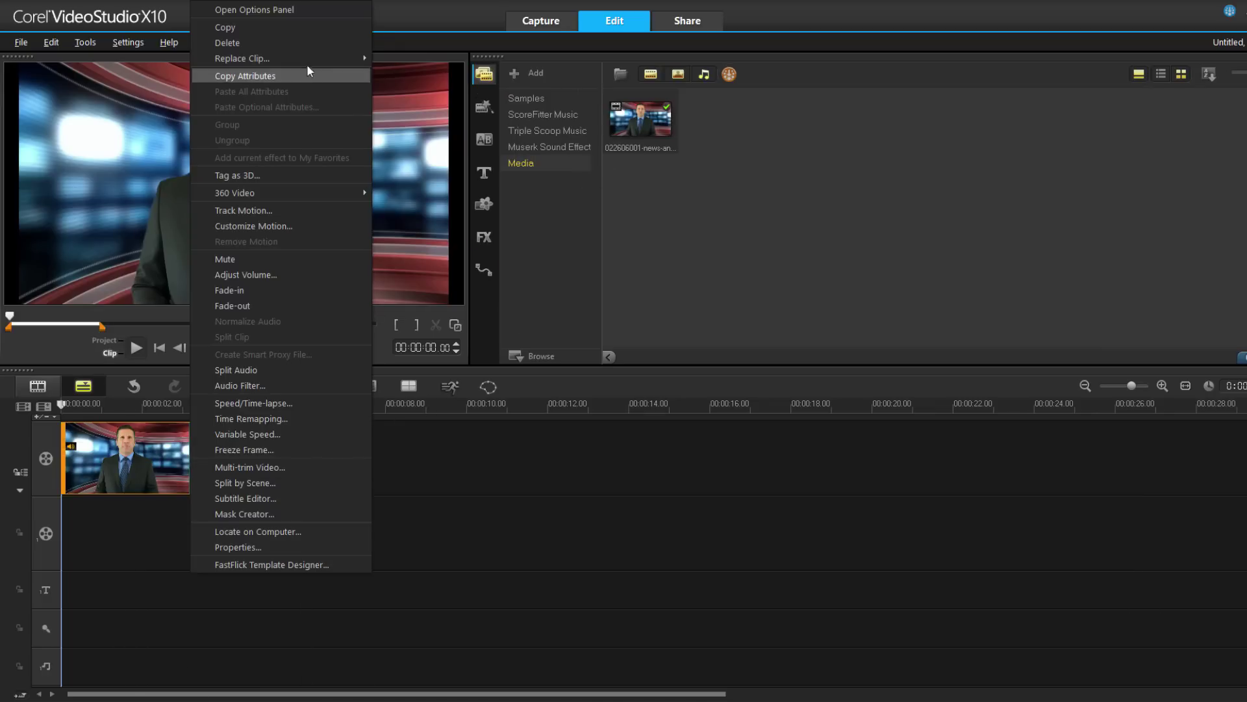
pyautogui.click(289, 28)
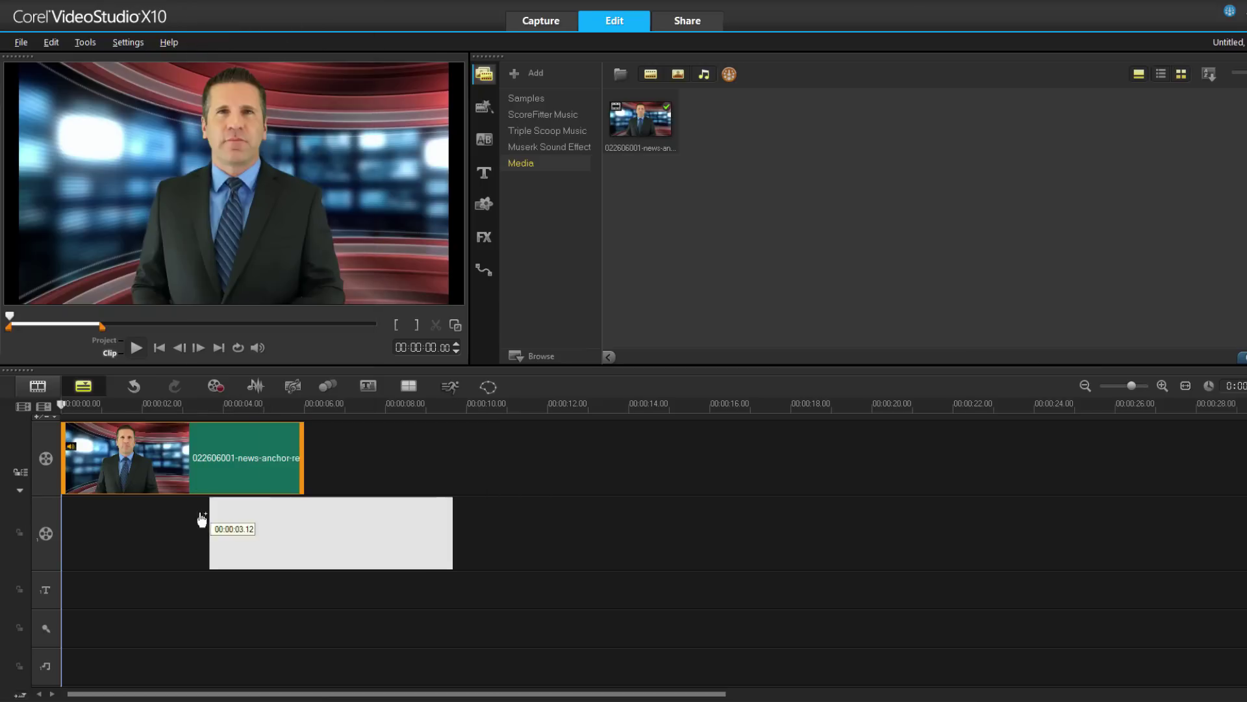
pyautogui.click(68, 520)
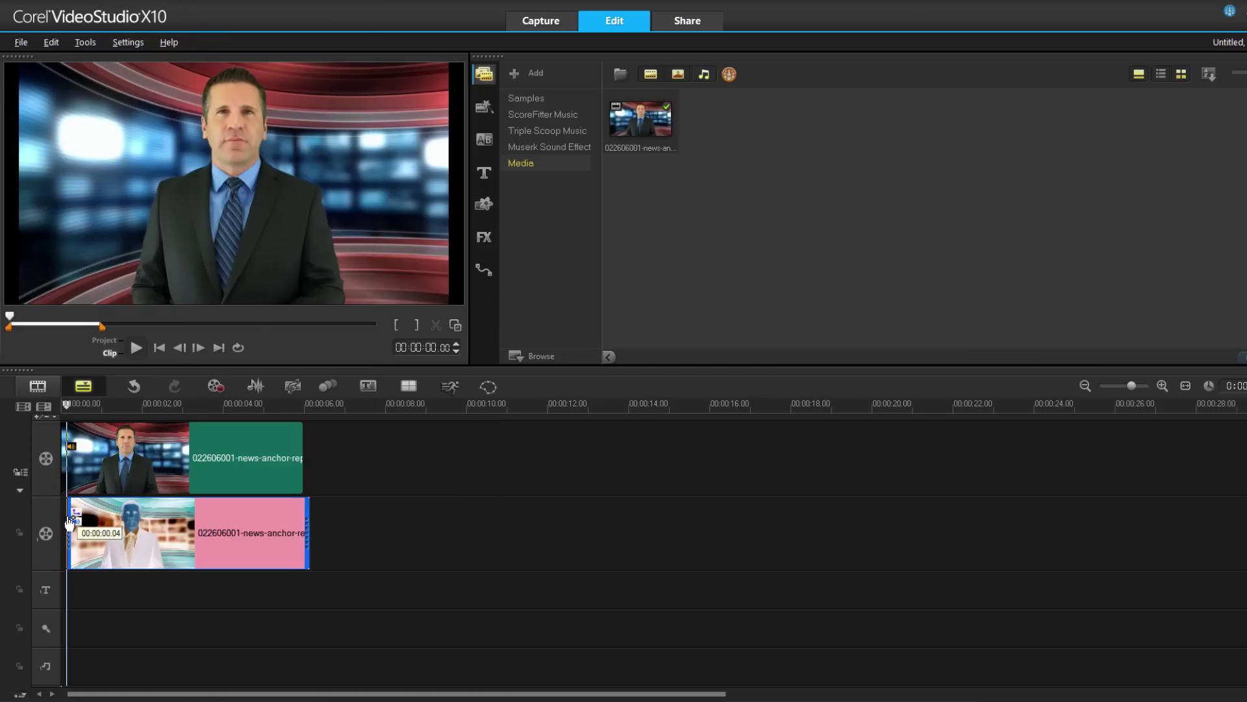
# Apply the BCC Title Studio filter from the FX gallery to the overlay clip
pyautogui.click(205, 527)
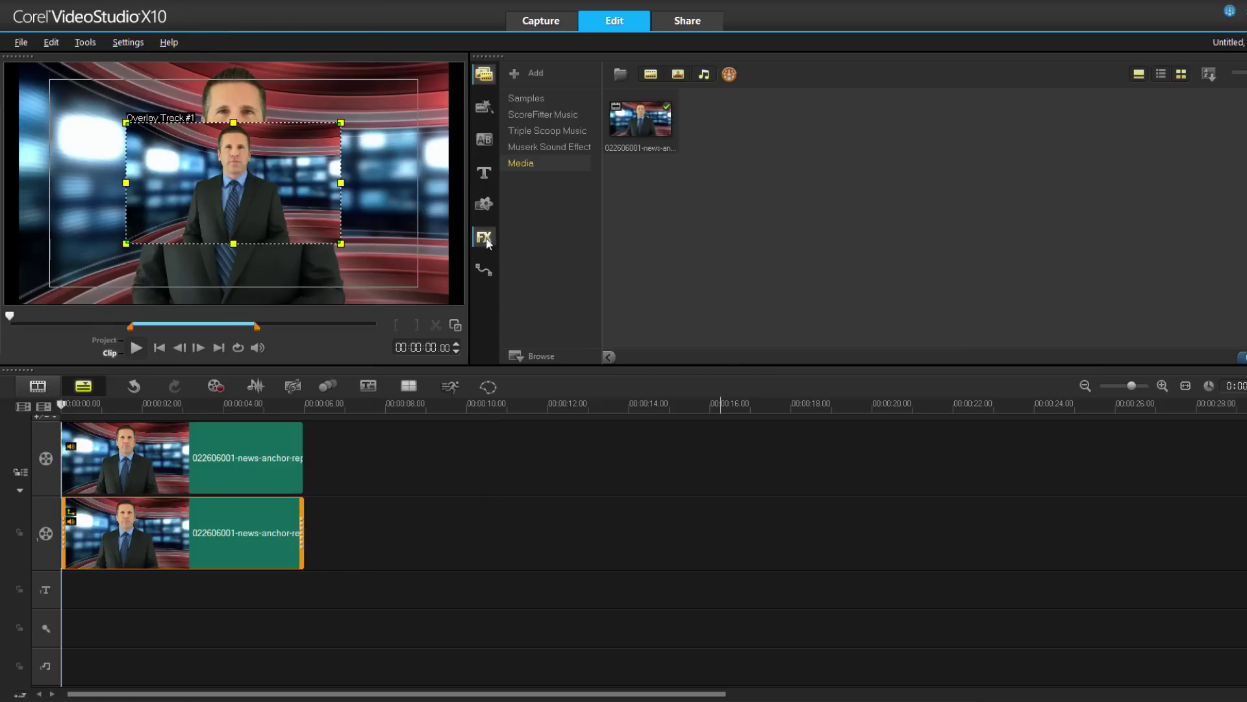
pyautogui.click(486, 242)
pyautogui.moveTo(613, 185); pyautogui.dragTo(266, 549)
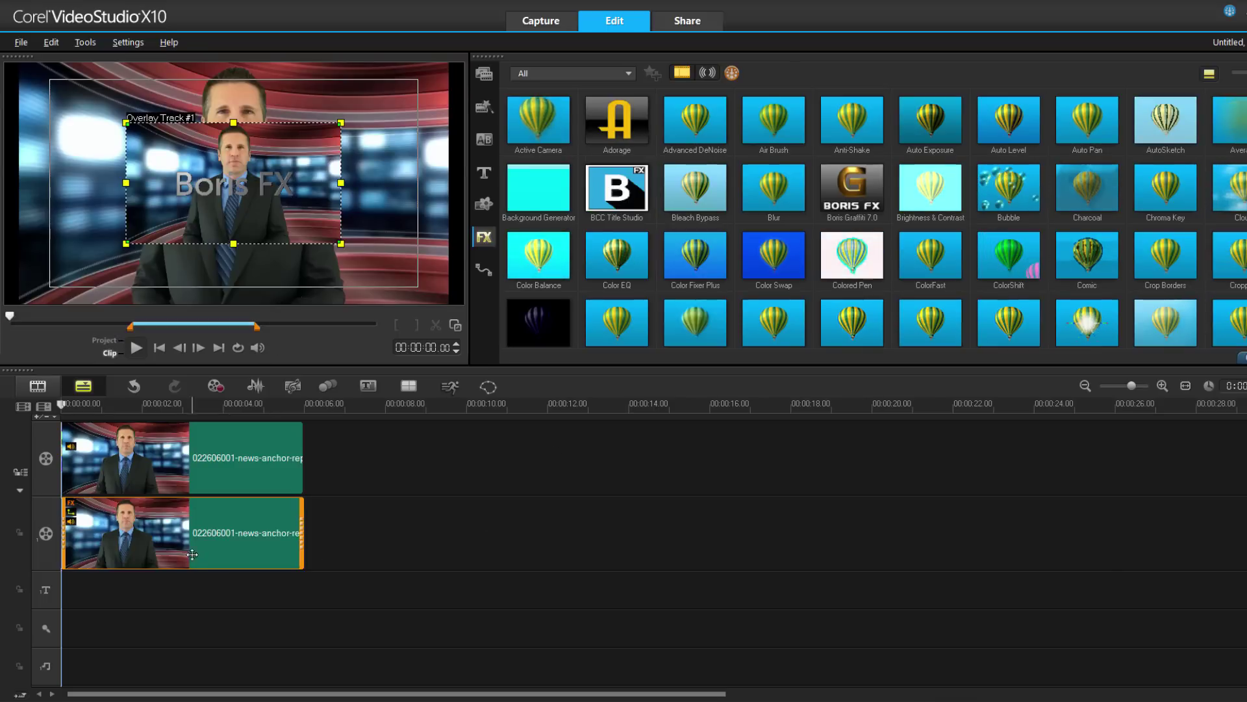
# Set the overlay to Fit to Screen and open the clip's settings
pyautogui.rightClick(266, 187)
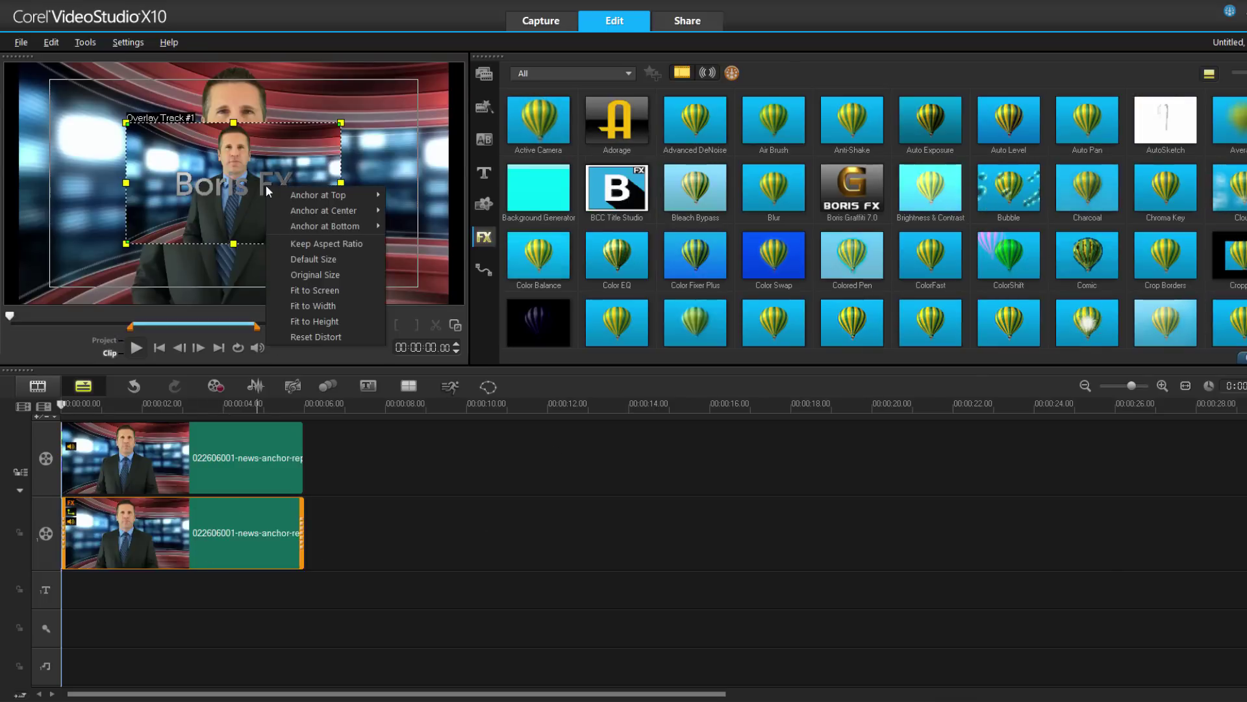
pyautogui.click(340, 288)
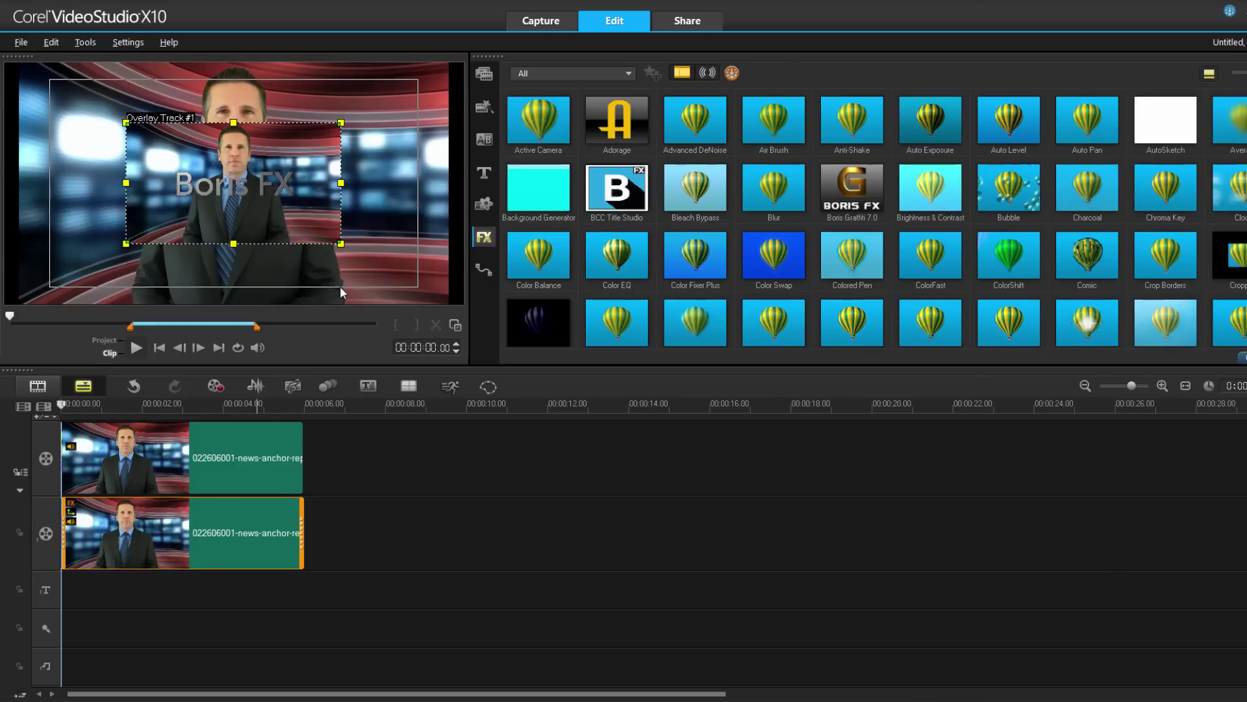
pyautogui.doubleClick(250, 534)
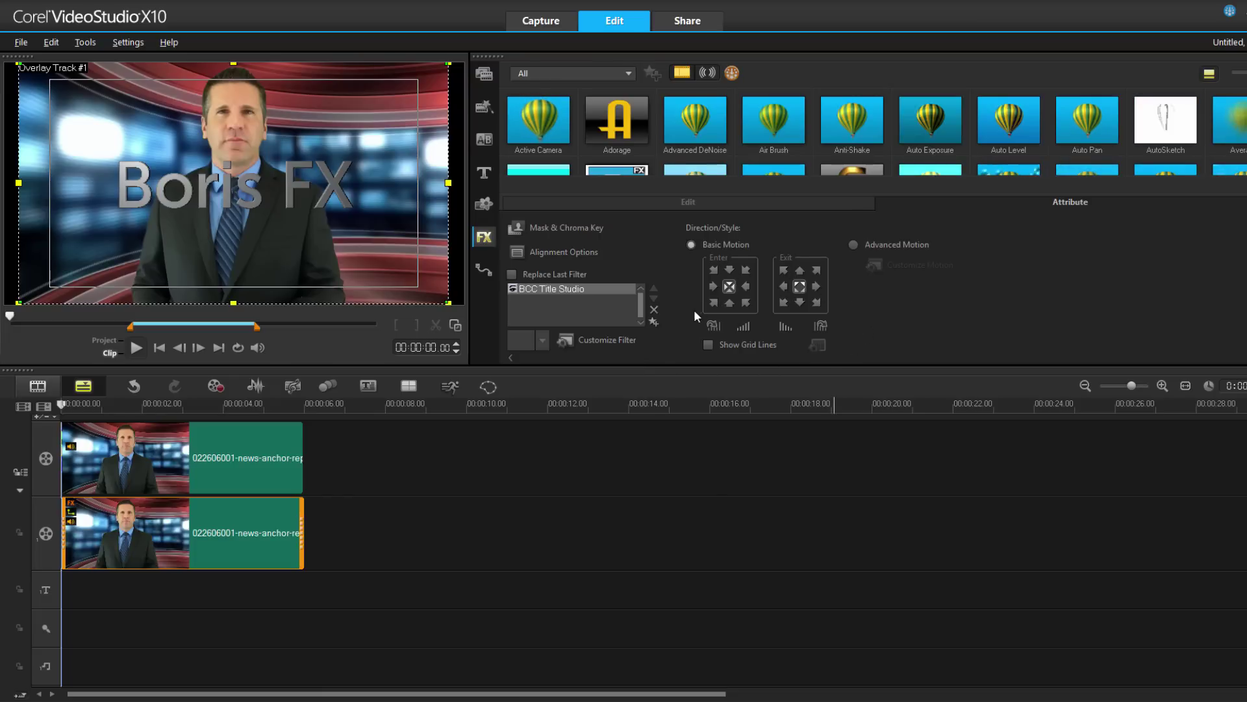
# Open the Title Studio editor and load the One Line Lowerthird Blue preset from Lower Thirds
pyautogui.click(571, 342)
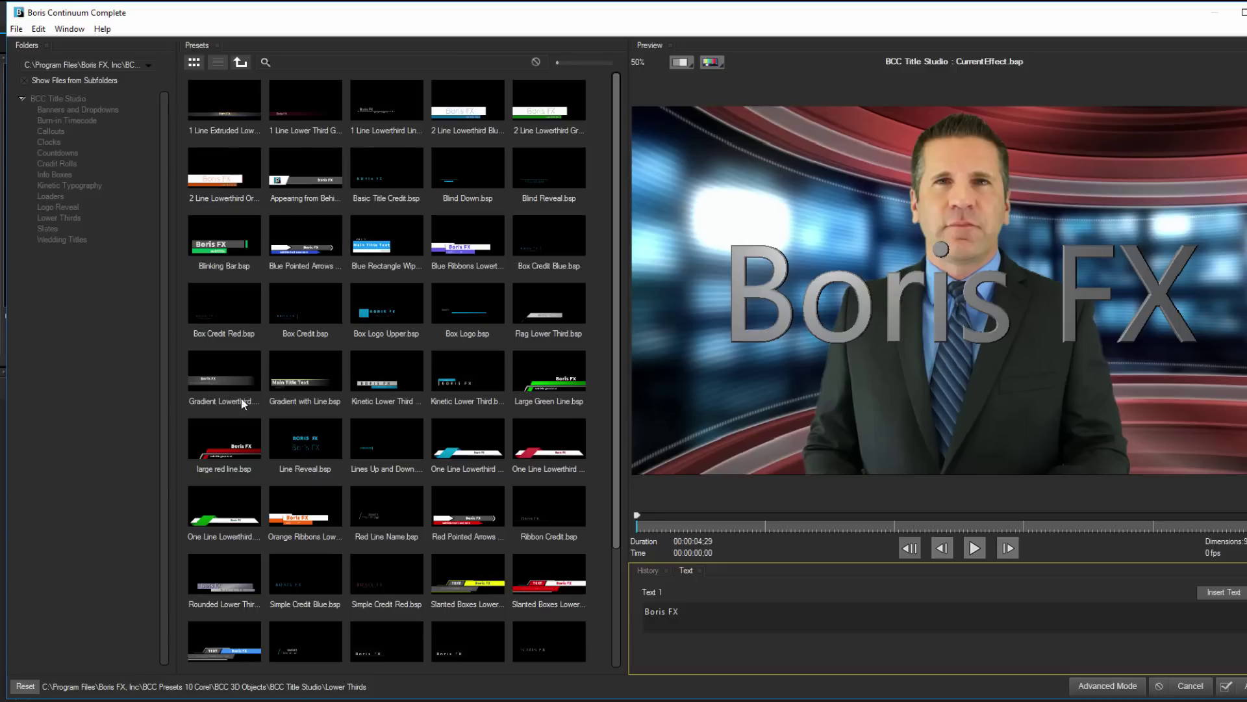
pyautogui.click(58, 100)
pyautogui.click(60, 109)
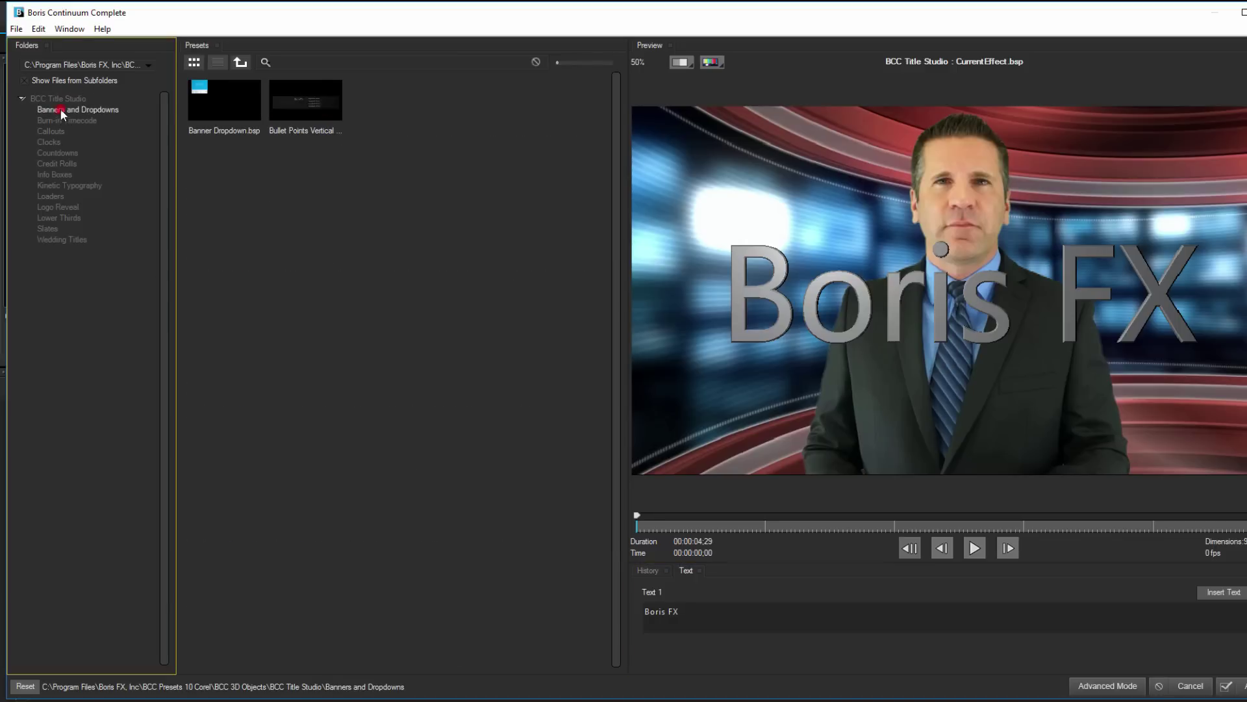
pyautogui.click(65, 163)
pyautogui.click(57, 219)
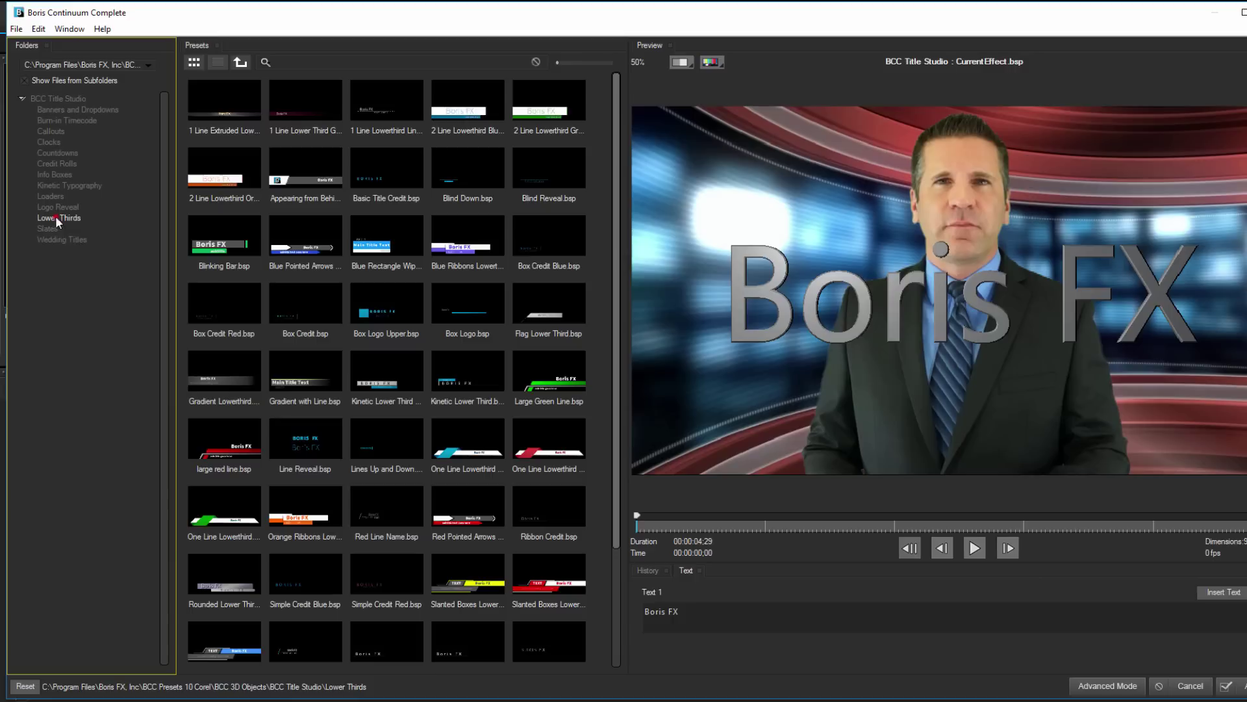
pyautogui.click(468, 442)
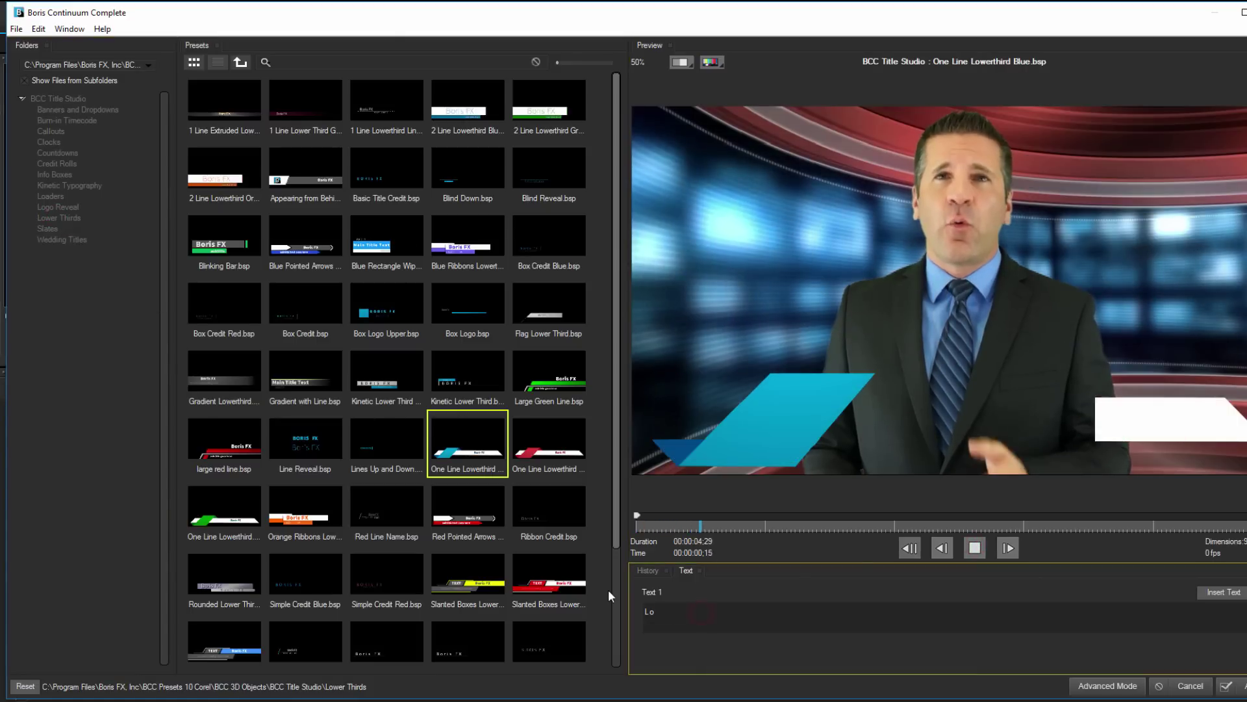
# Change the title text to 'Lower Thirds with Title Studio' and stop the preview
pyautogui.write('hirds with Title Studio')
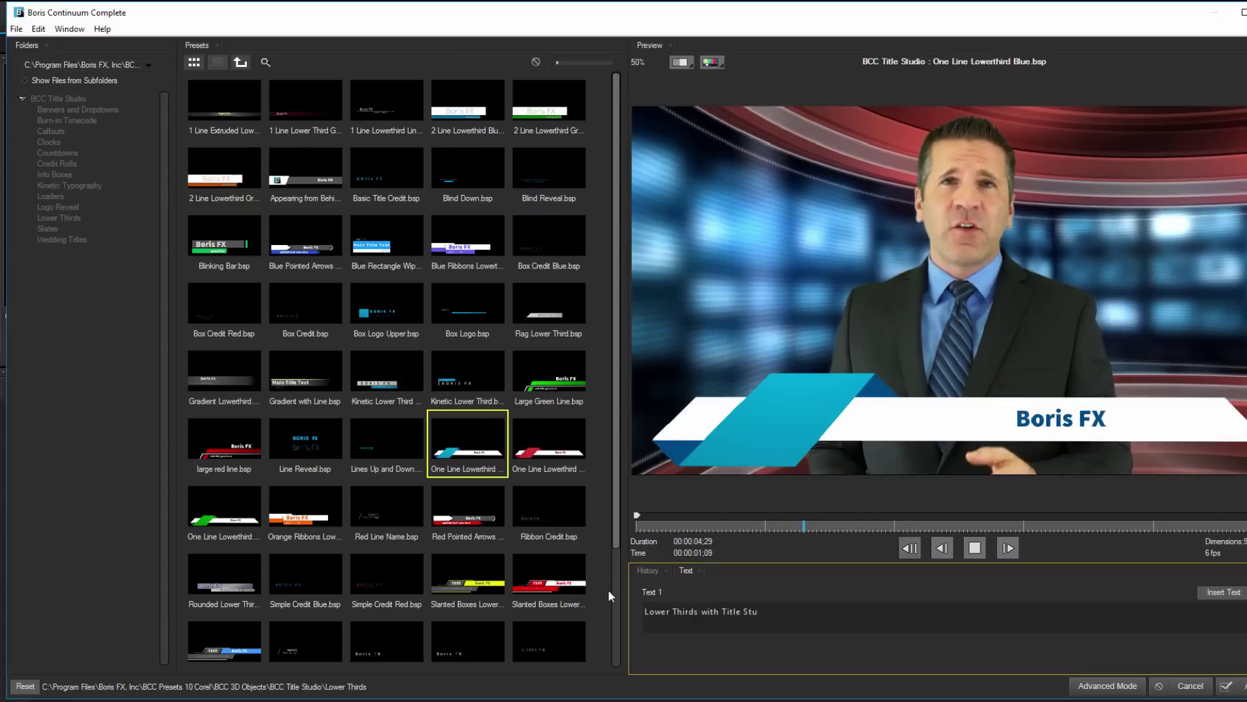
pyautogui.click(1219, 592)
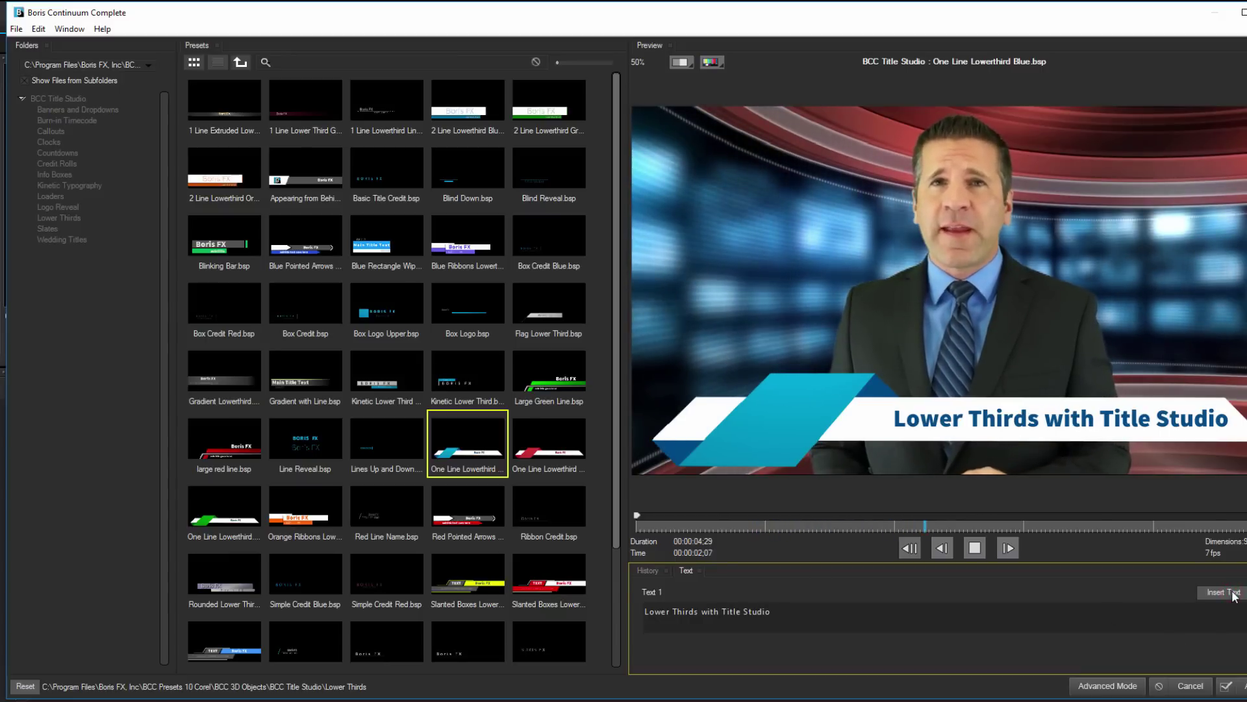
pyautogui.click(975, 548)
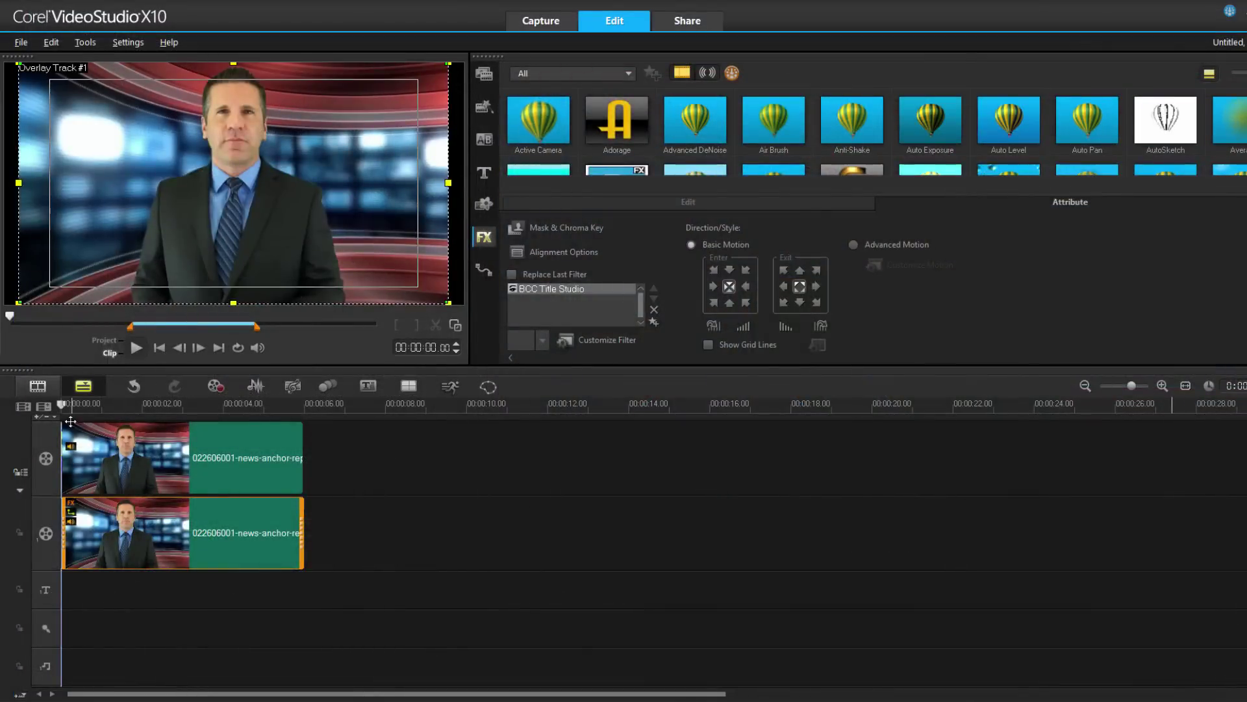
# Play back the project, then trim and re-extend the overlay clip to match the 6-second anchor clip
pyautogui.press('space')
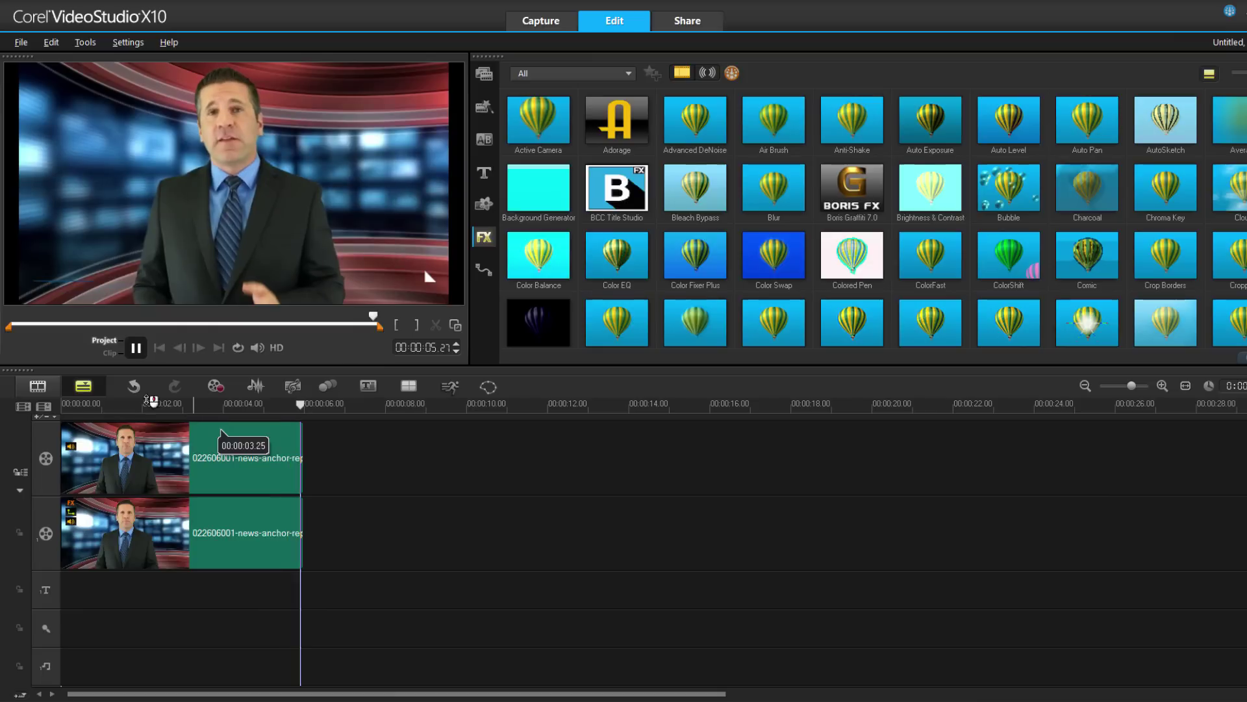
pyautogui.click(272, 406)
pyautogui.click(303, 531)
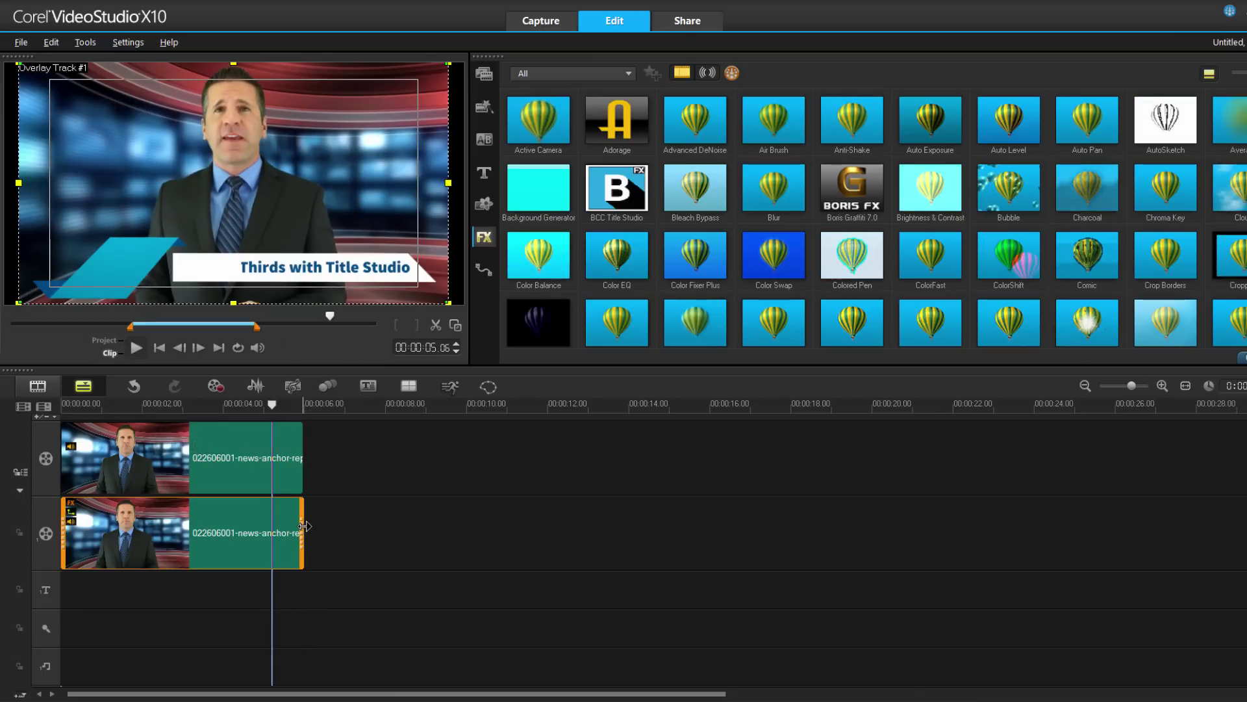
pyautogui.moveTo(302, 531); pyautogui.dragTo(202, 528)
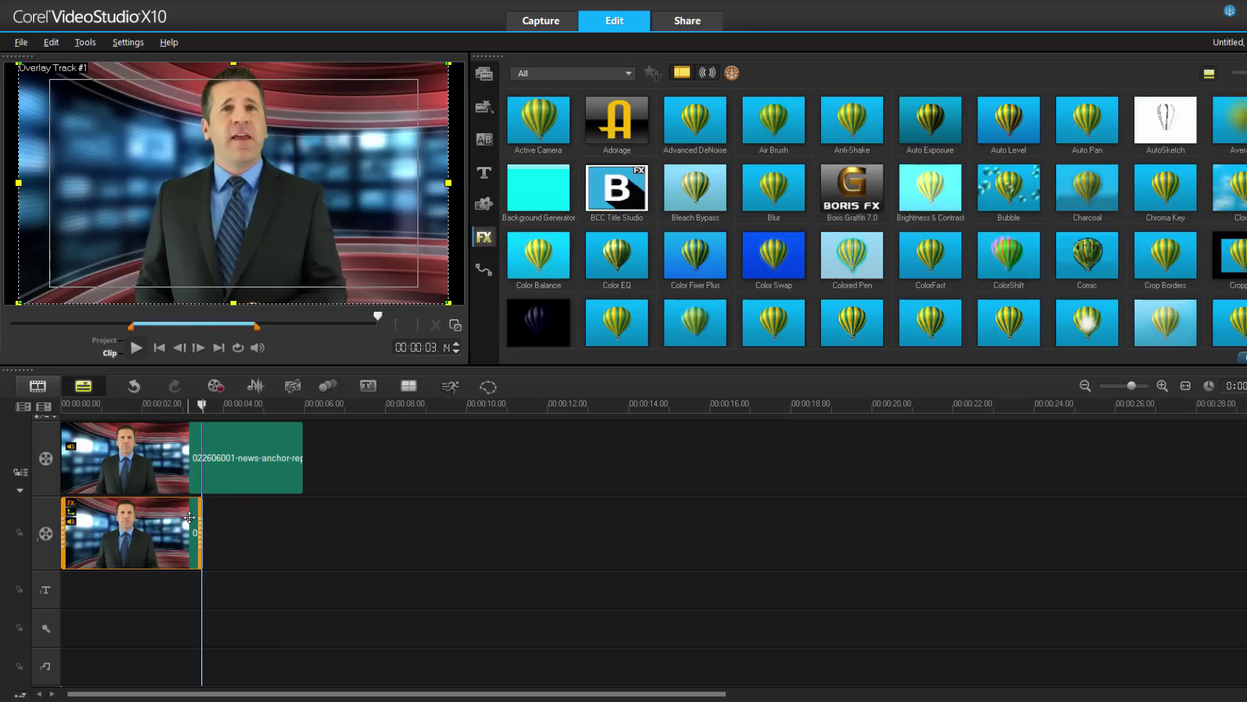
pyautogui.moveTo(198, 530); pyautogui.dragTo(302, 527)
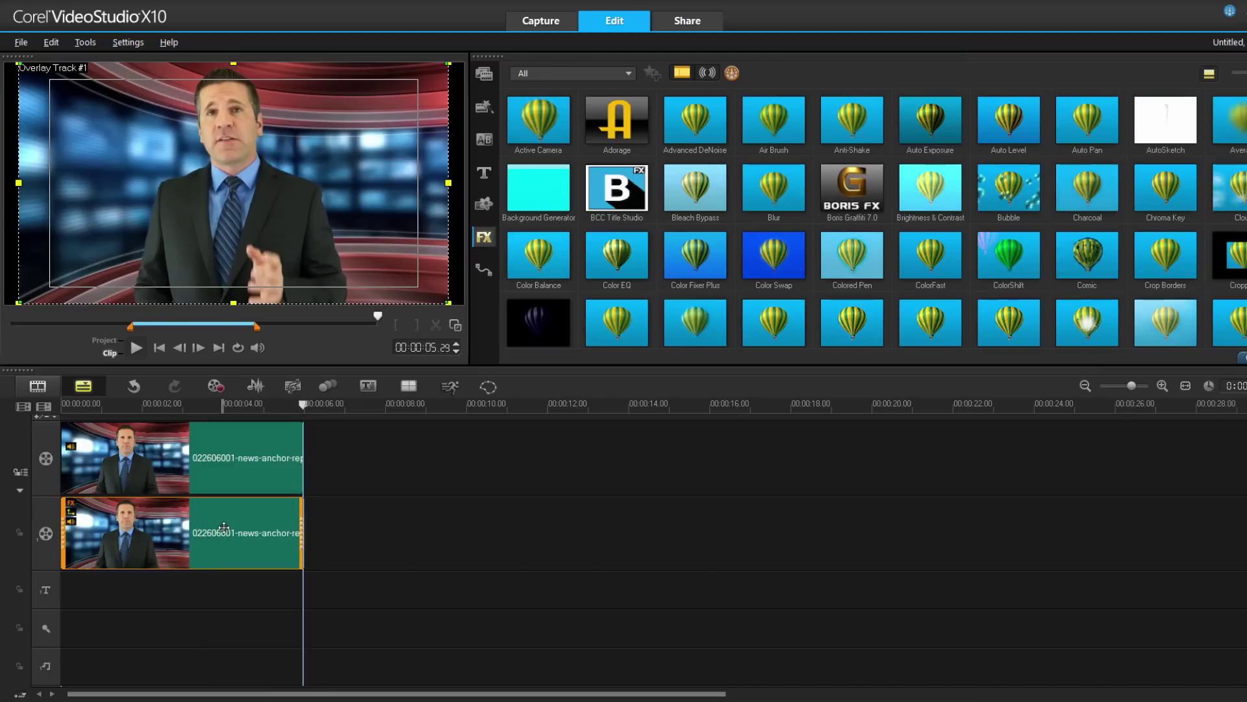
# Reopen the overlay's Title Studio filter and switch it to Advanced Mode
pyautogui.doubleClick(264, 521)
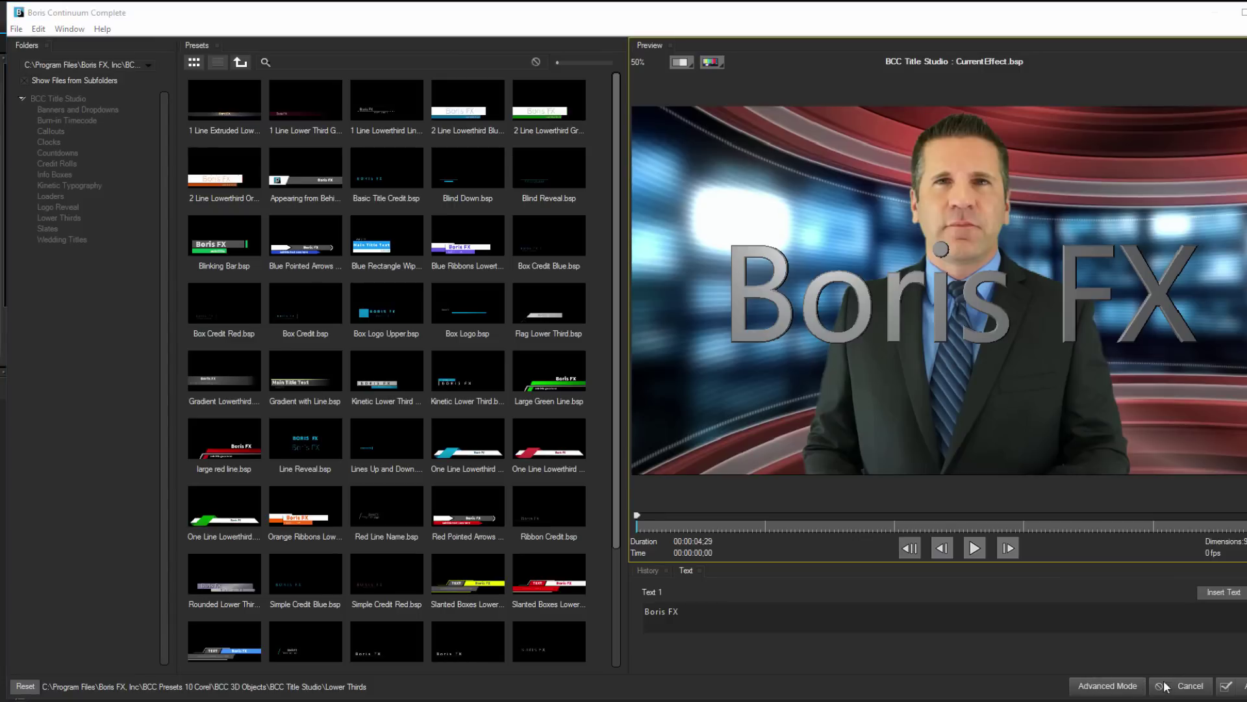
pyautogui.click(1116, 688)
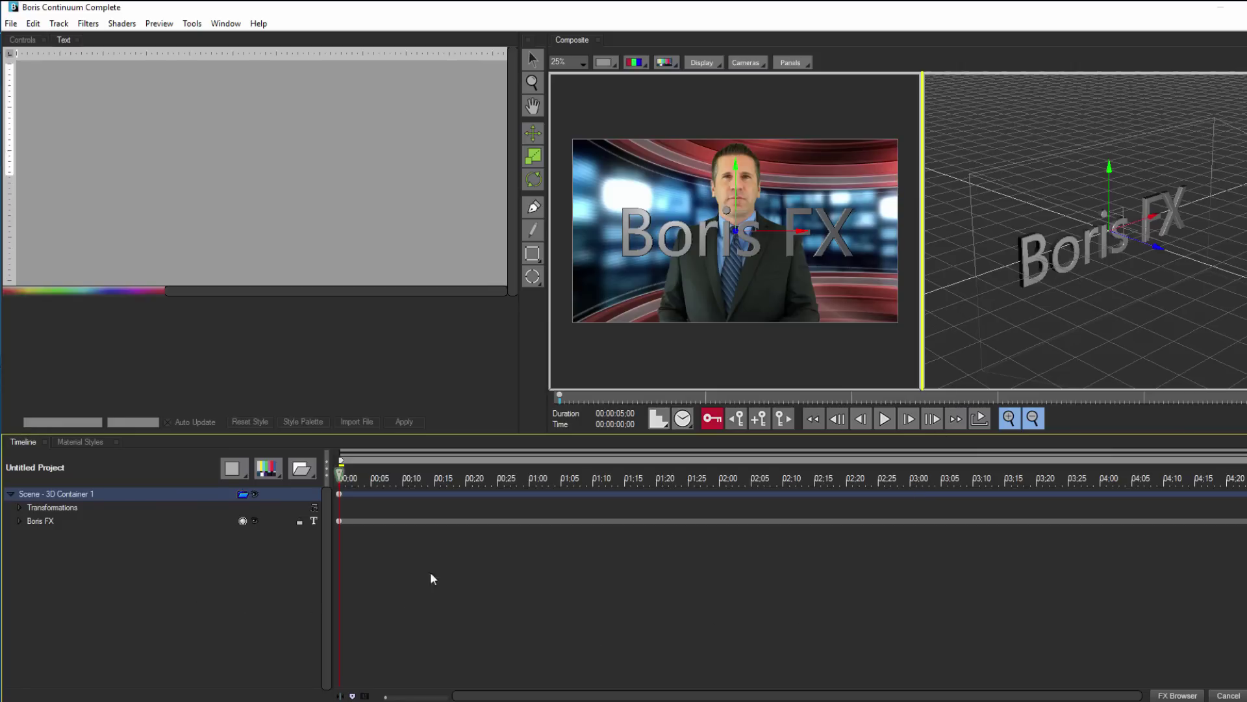
# Review the Window > Workspace layouts and make the 3D perspective viewer active
pyautogui.click(218, 24)
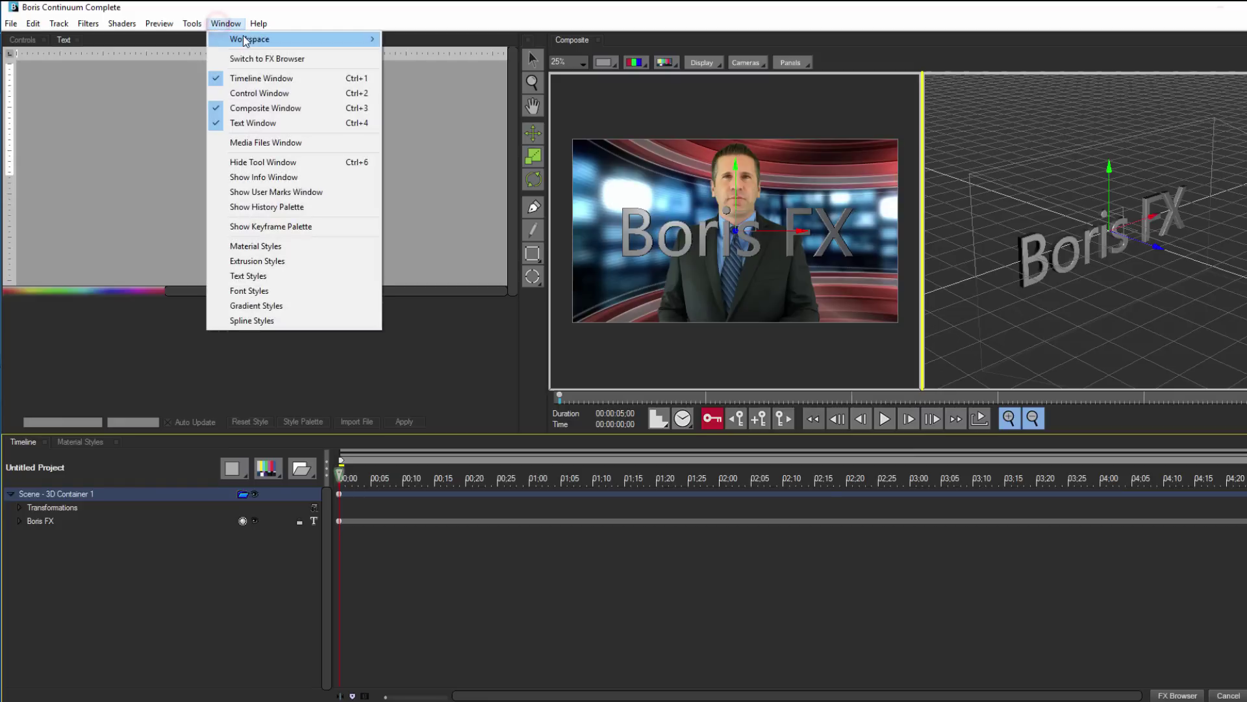
pyautogui.moveTo(245, 39)
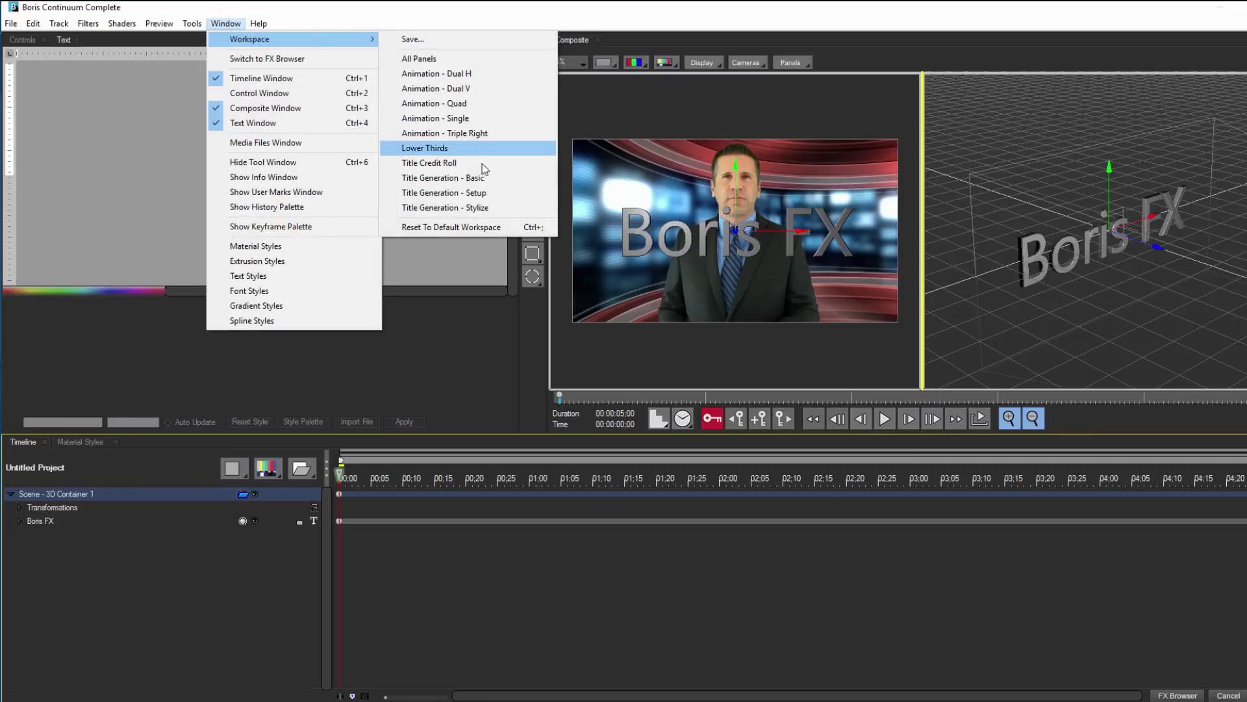
pyautogui.click(543, 584)
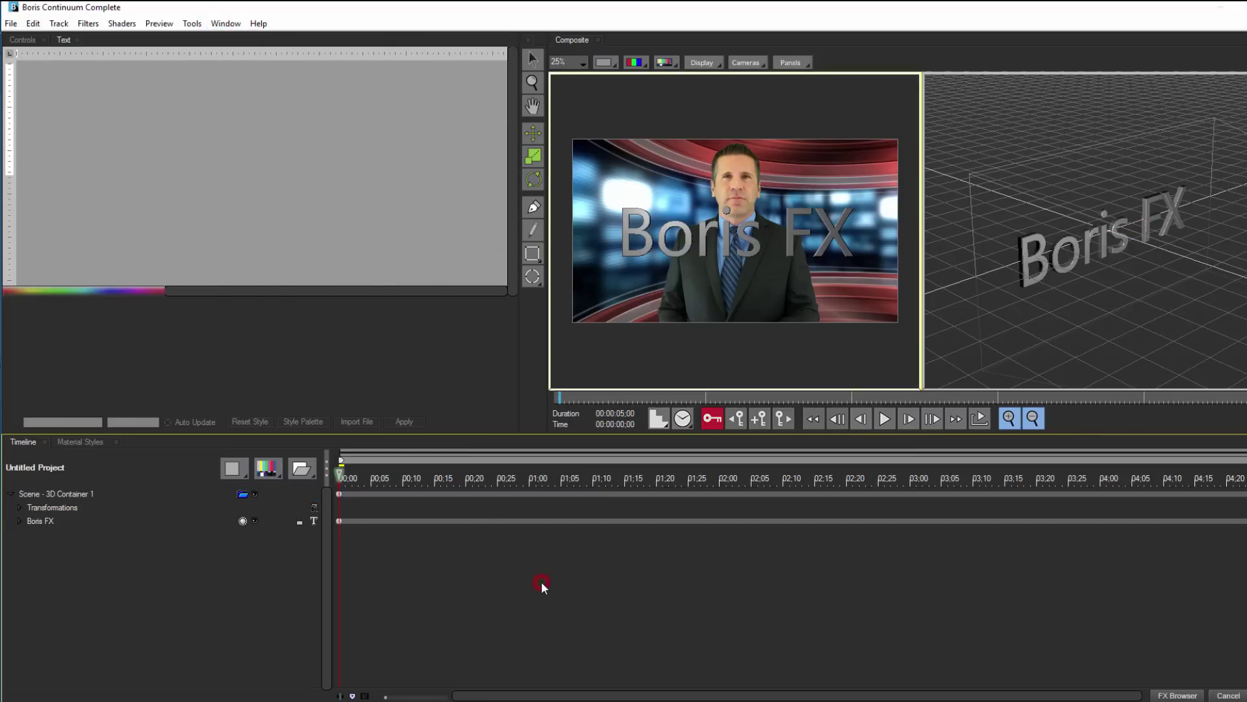
pyautogui.click(978, 302)
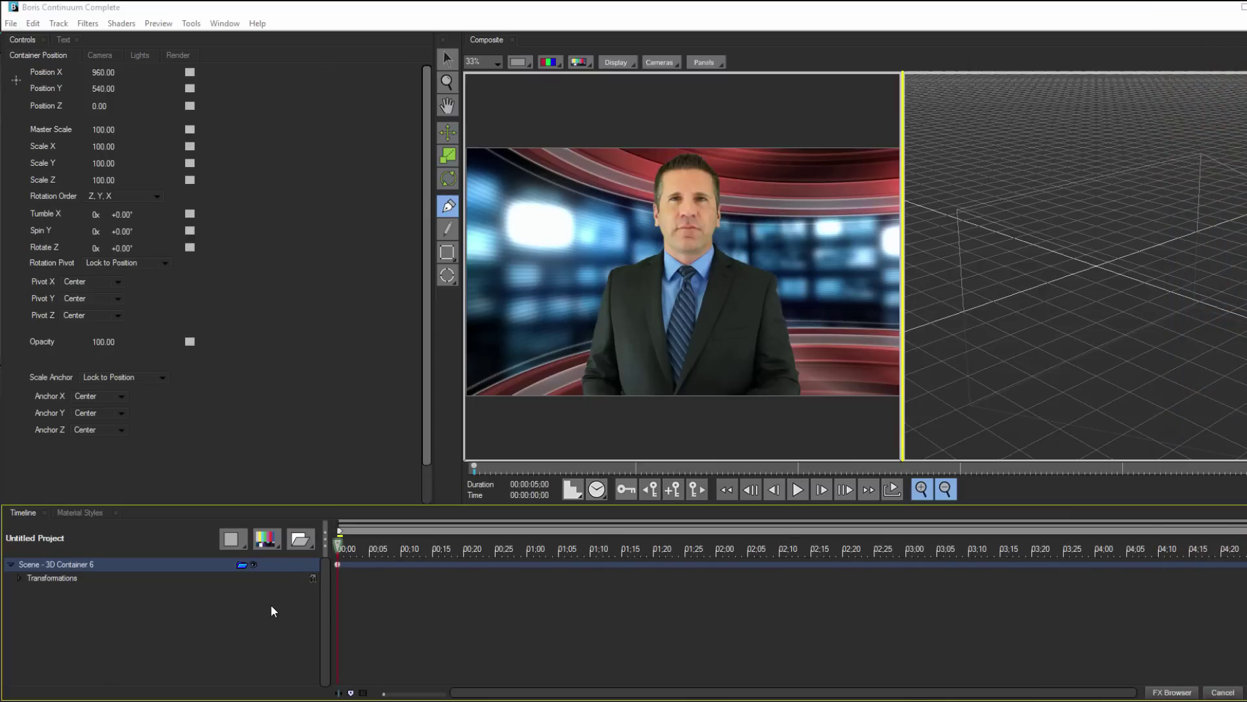
# Add a Spline Object track through Track > New Media
pyautogui.click(266, 539)
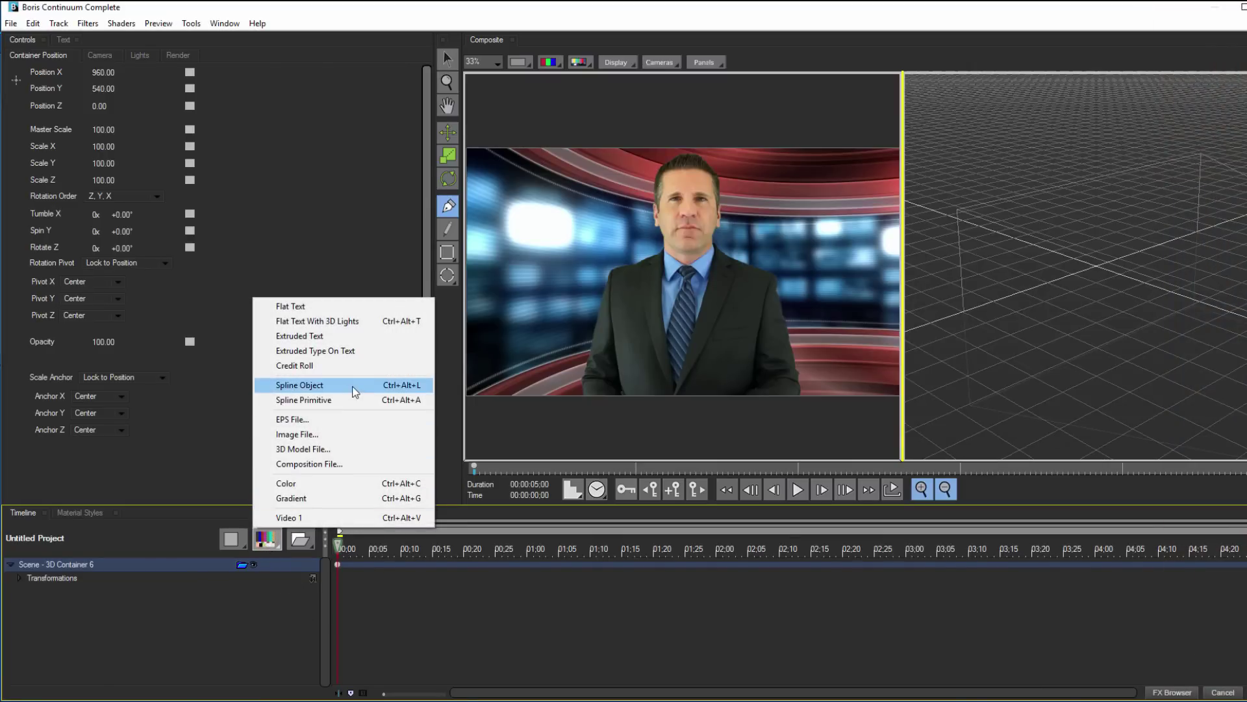
pyautogui.click(57, 23)
pyautogui.moveTo(109, 74)
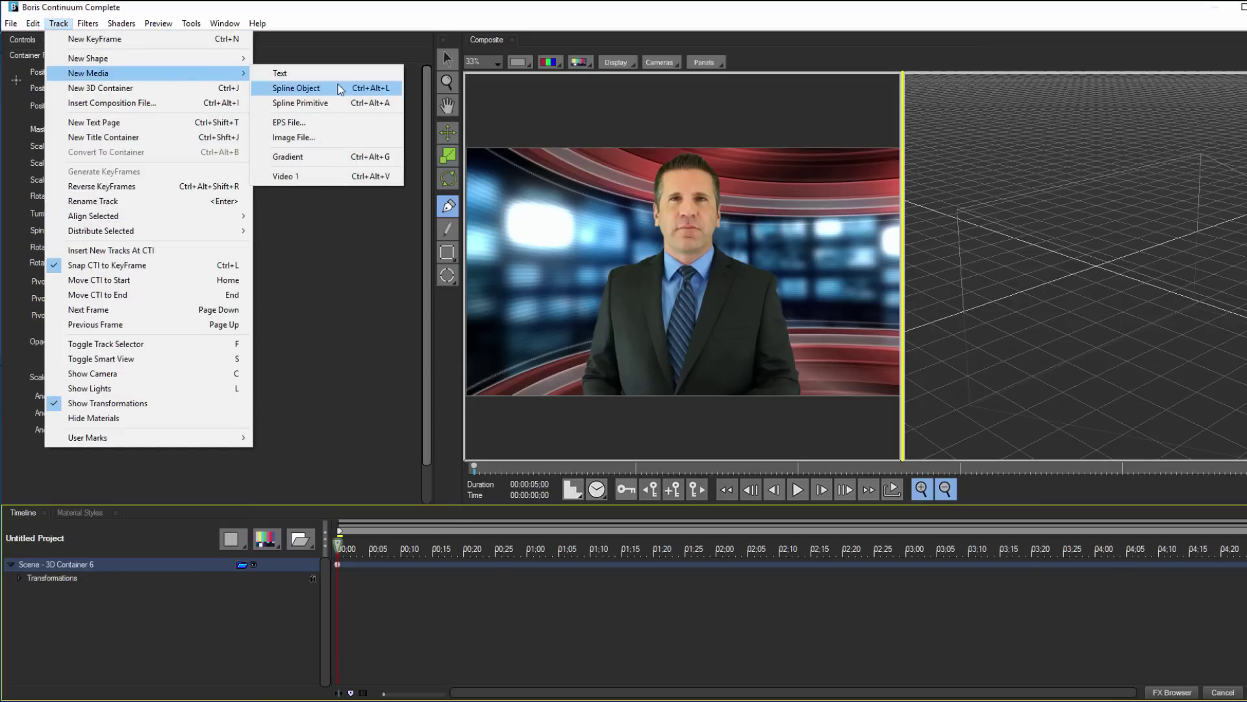
pyautogui.click(383, 91)
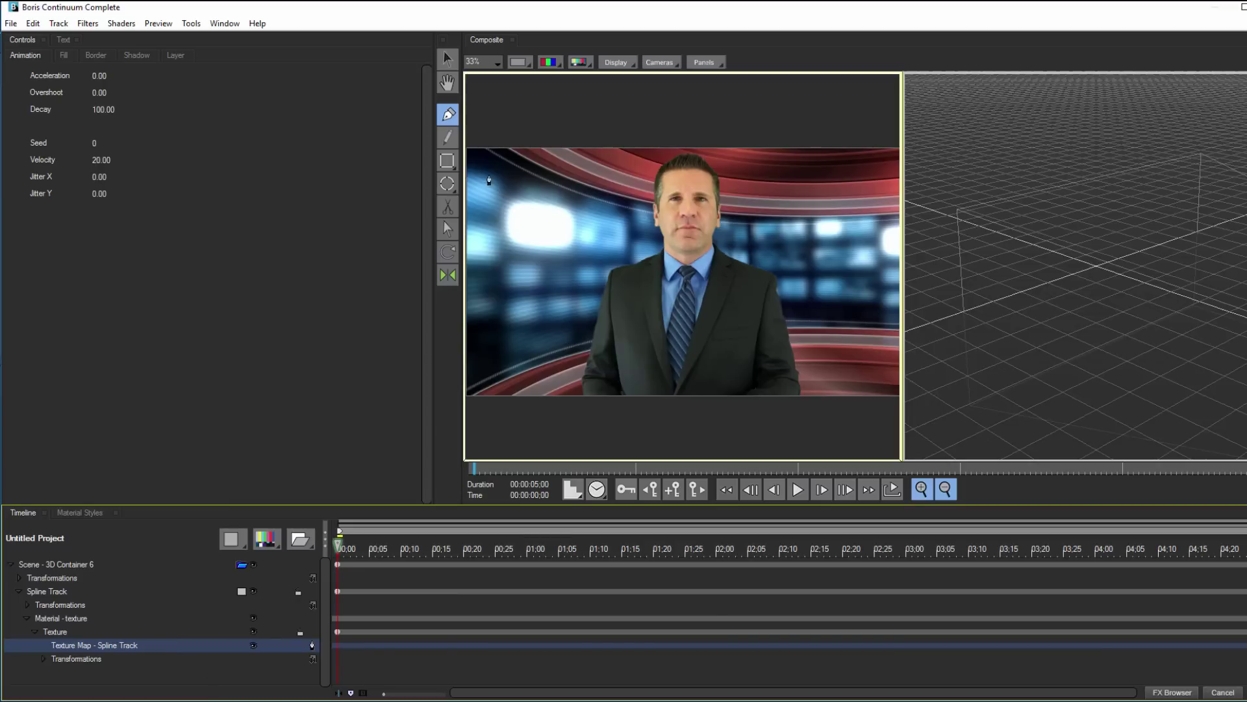
# Draw a rectangle in the lower left and pull its top-right corner right to slant it
pyautogui.click(448, 162)
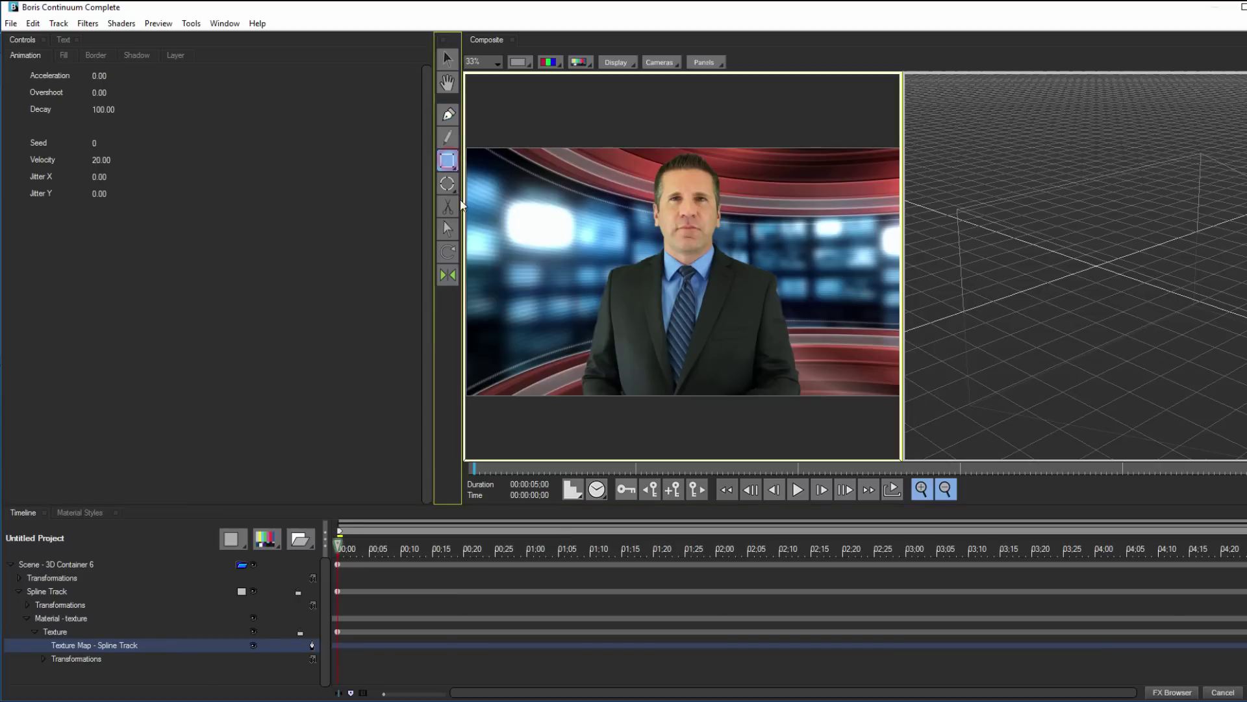
pyautogui.moveTo(499, 318); pyautogui.dragTo(599, 355)
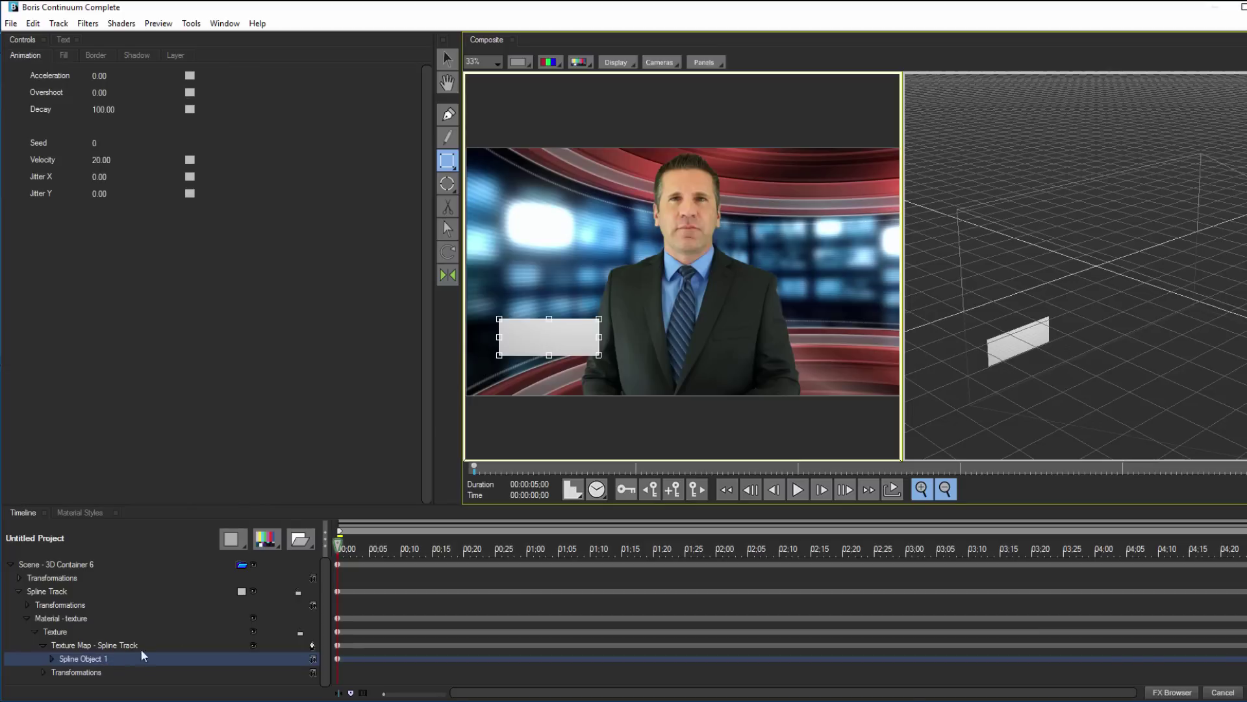
pyautogui.click(448, 114)
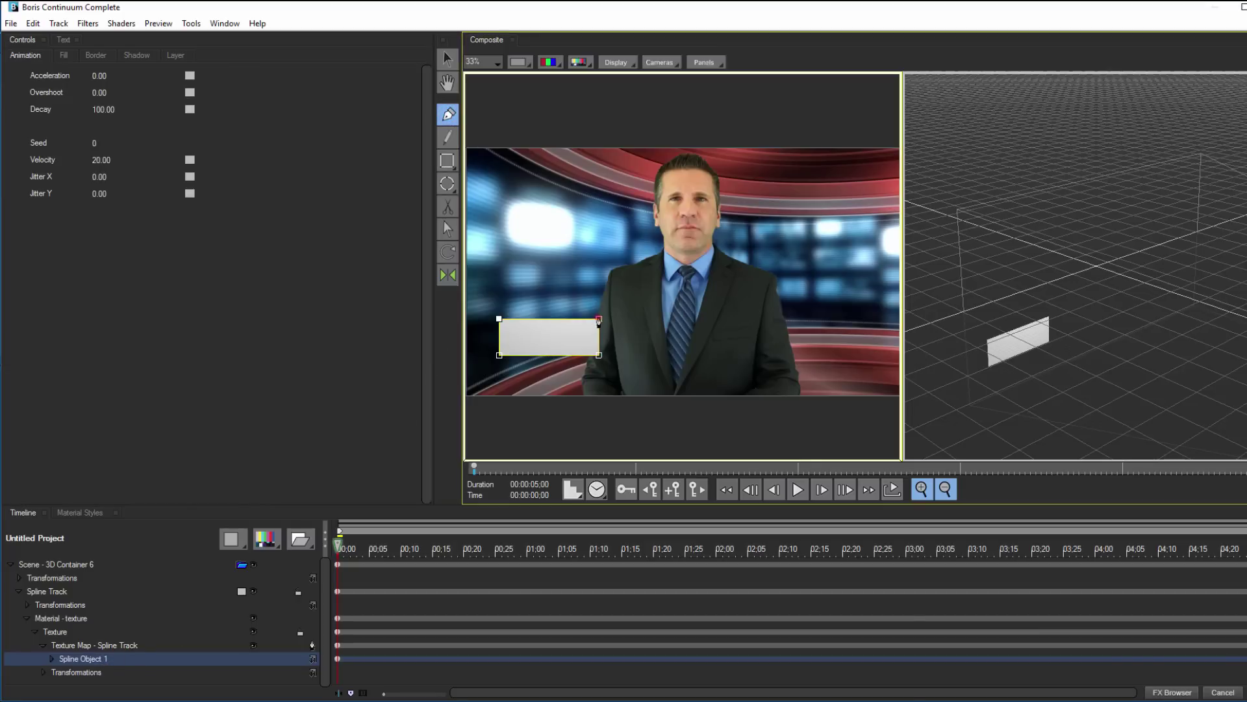
pyautogui.moveTo(598, 320); pyautogui.dragTo(629, 320)
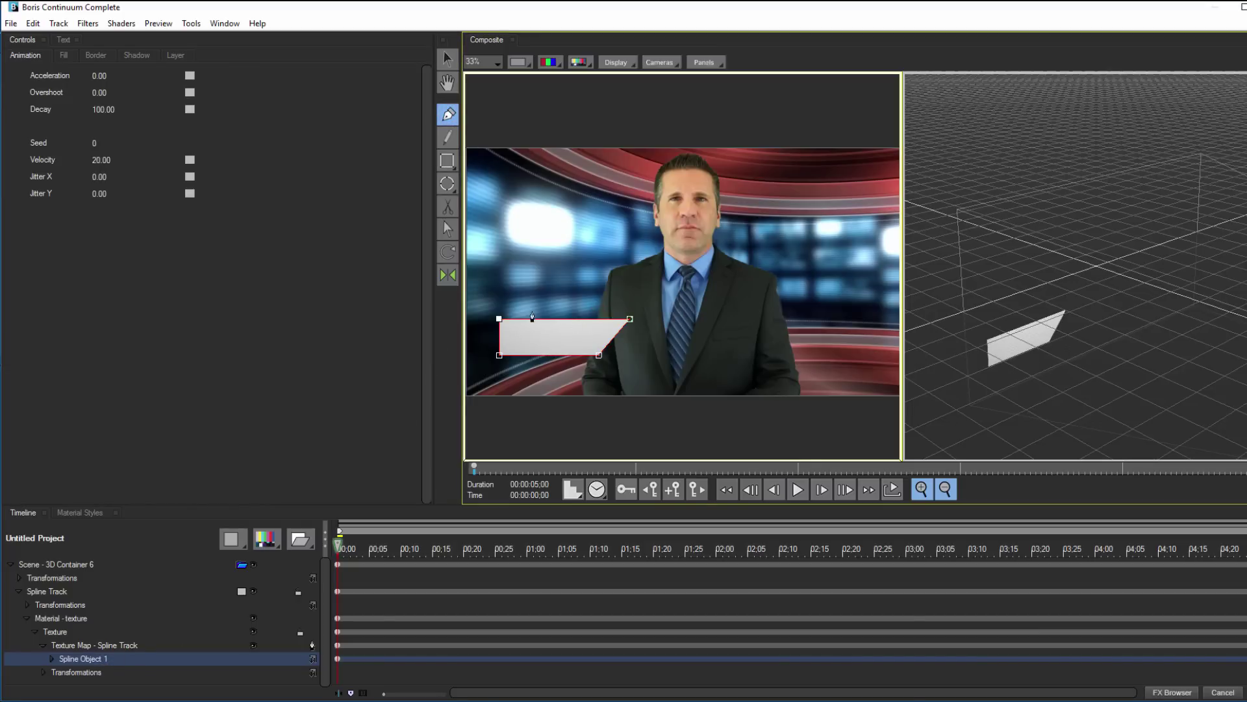
pyautogui.click(498, 319)
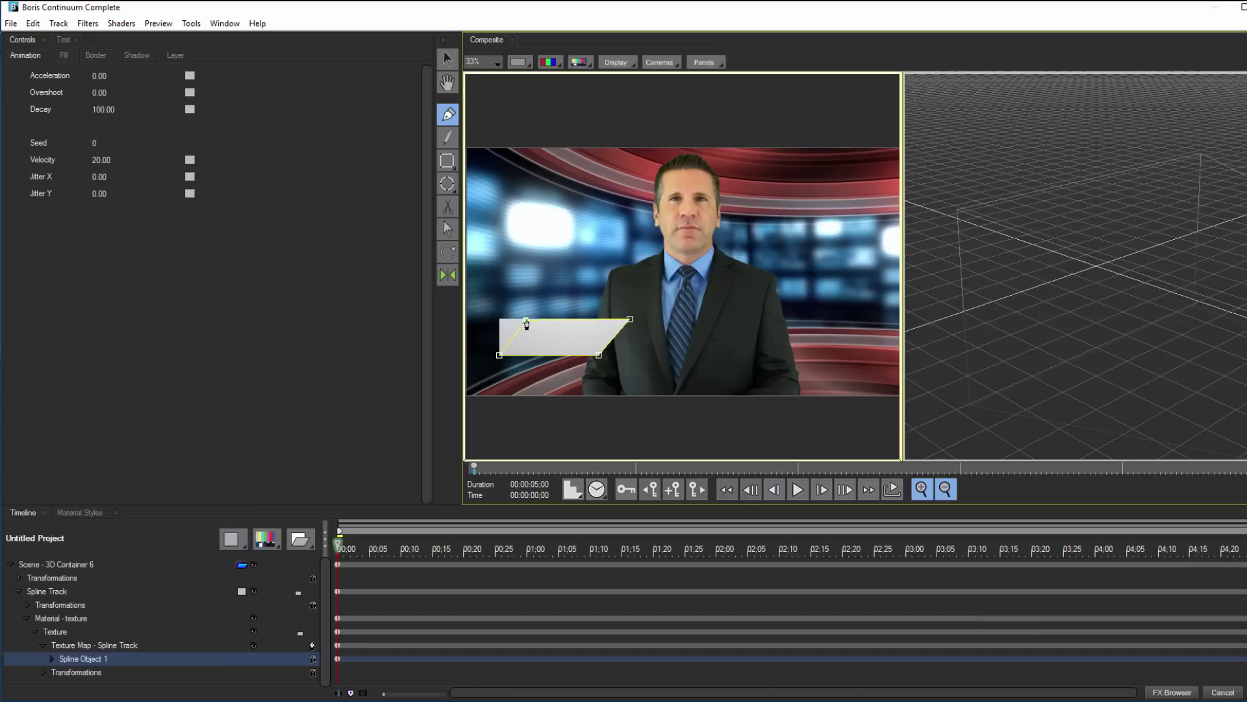
# Shift the top-left corner to match the slant and move the bar toward the bottom edge
pyautogui.click(528, 320)
pyautogui.click(625, 327)
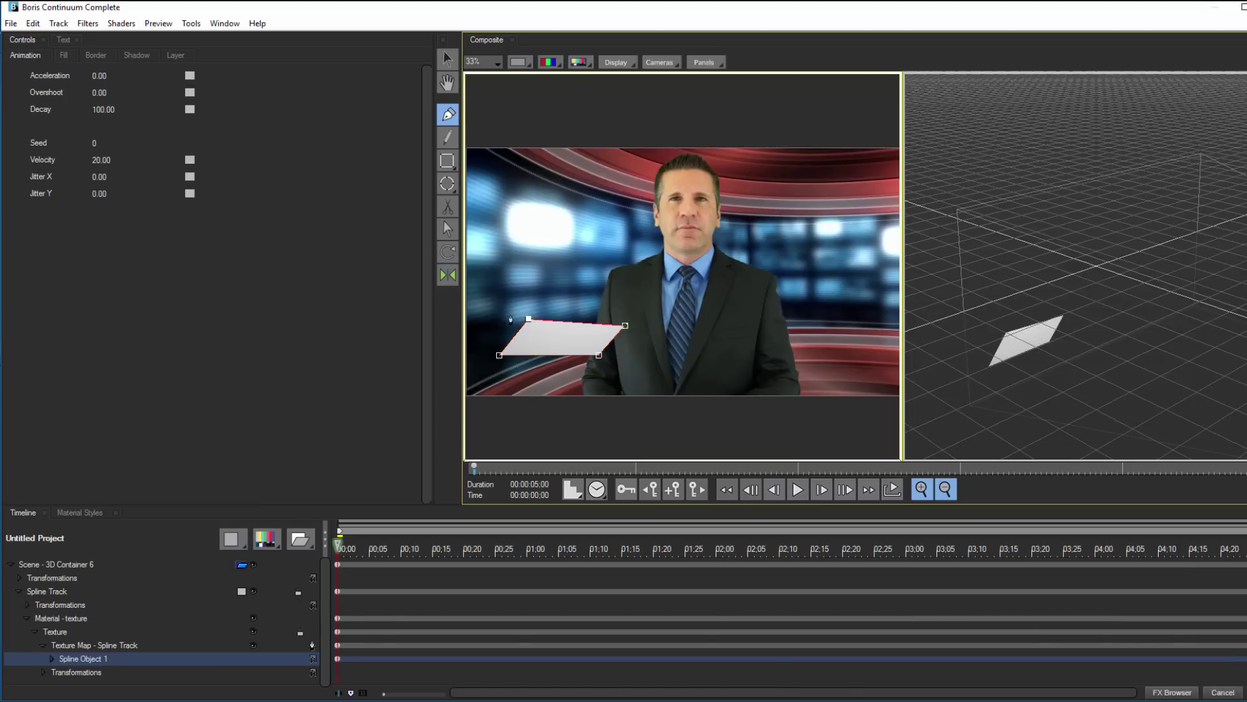
pyautogui.moveTo(529, 320); pyautogui.dragTo(526, 324)
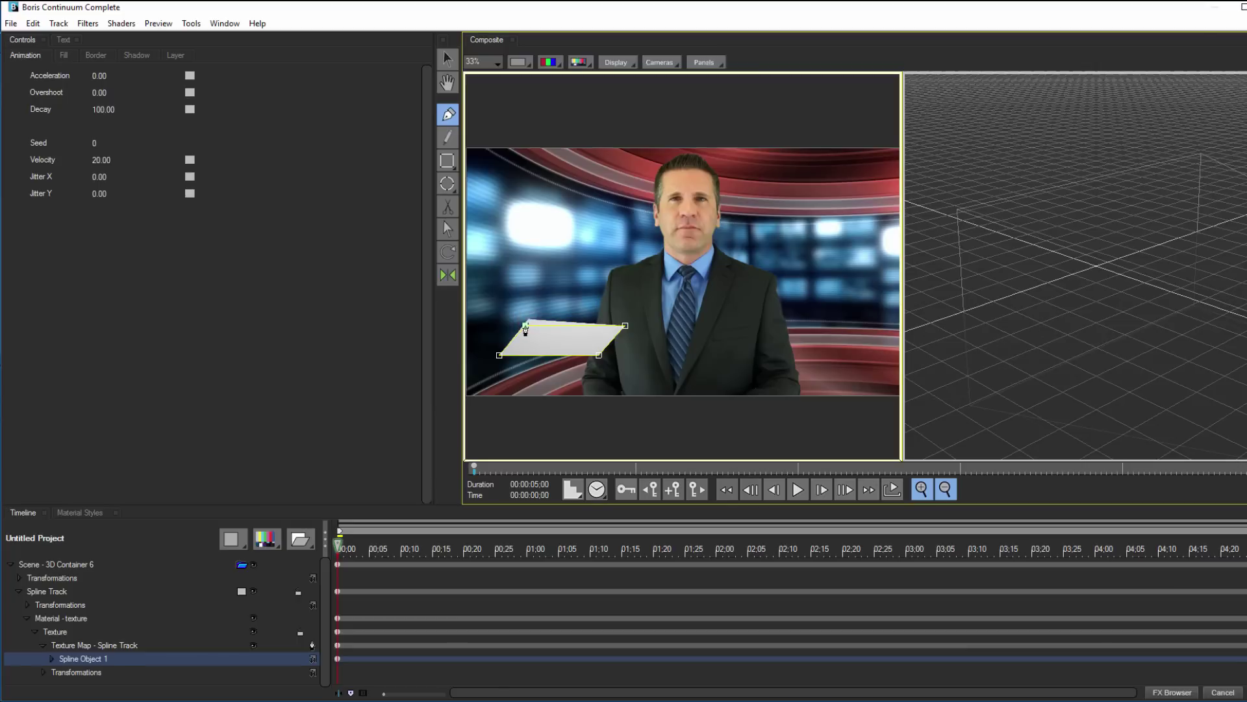
pyautogui.click(526, 326)
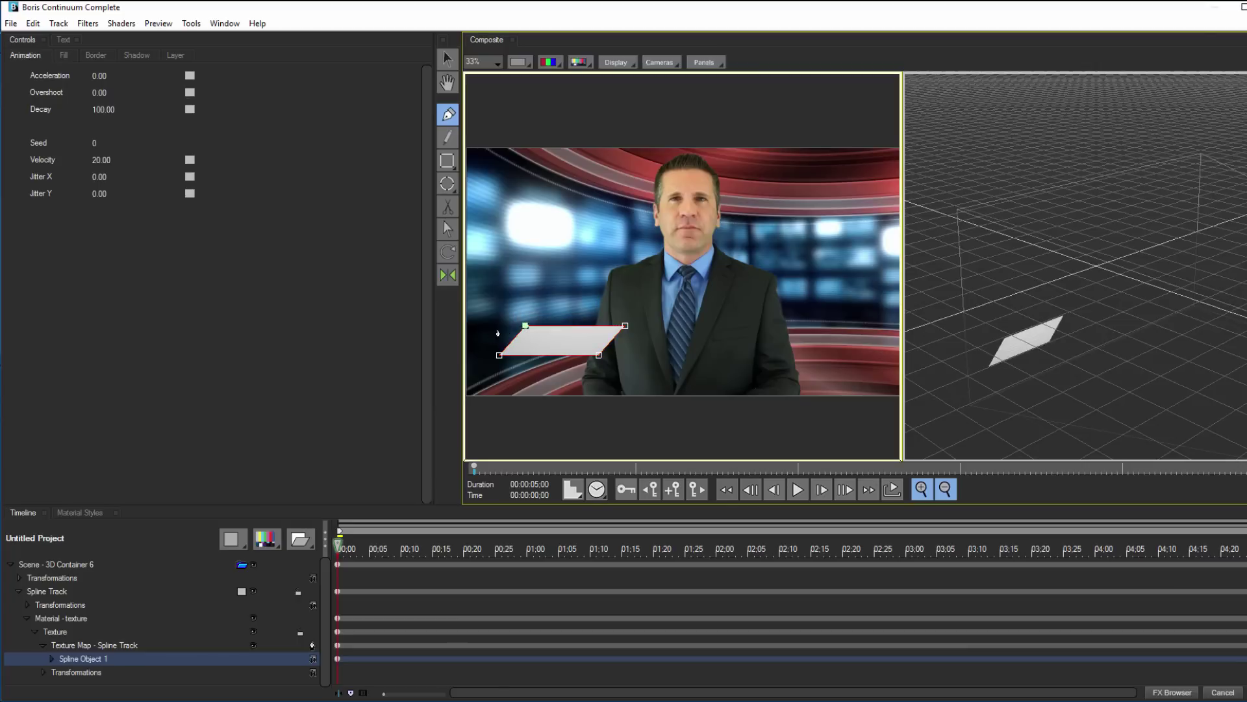
pyautogui.click(447, 230)
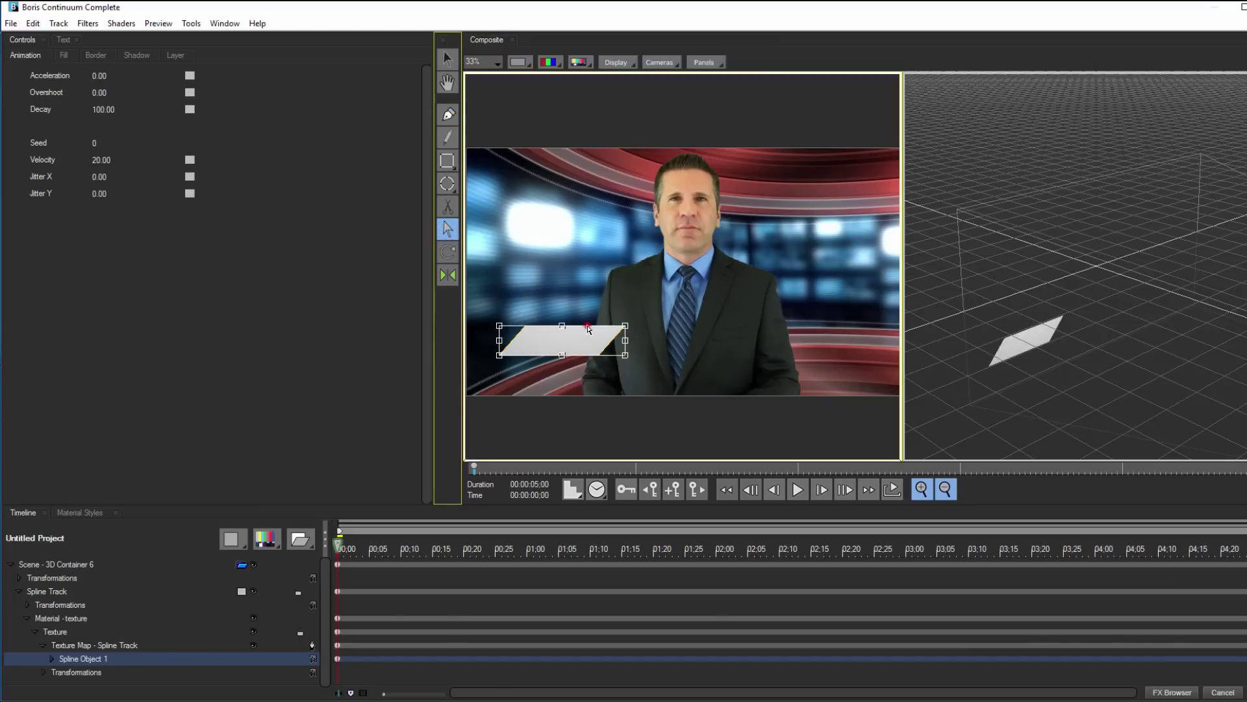
pyautogui.moveTo(588, 330); pyautogui.dragTo(594, 363)
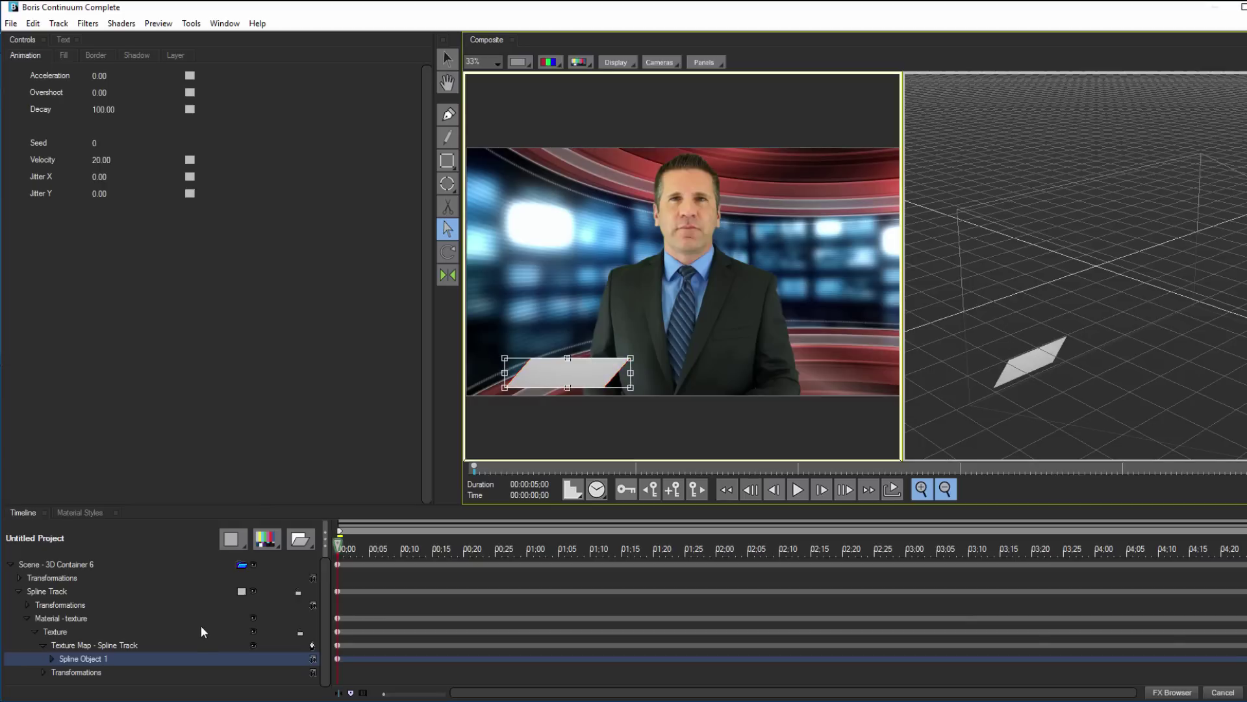
# Keep a solid fill and set the bar's Fill Color to dark blue (0, 64, 128)
pyautogui.click(24, 41)
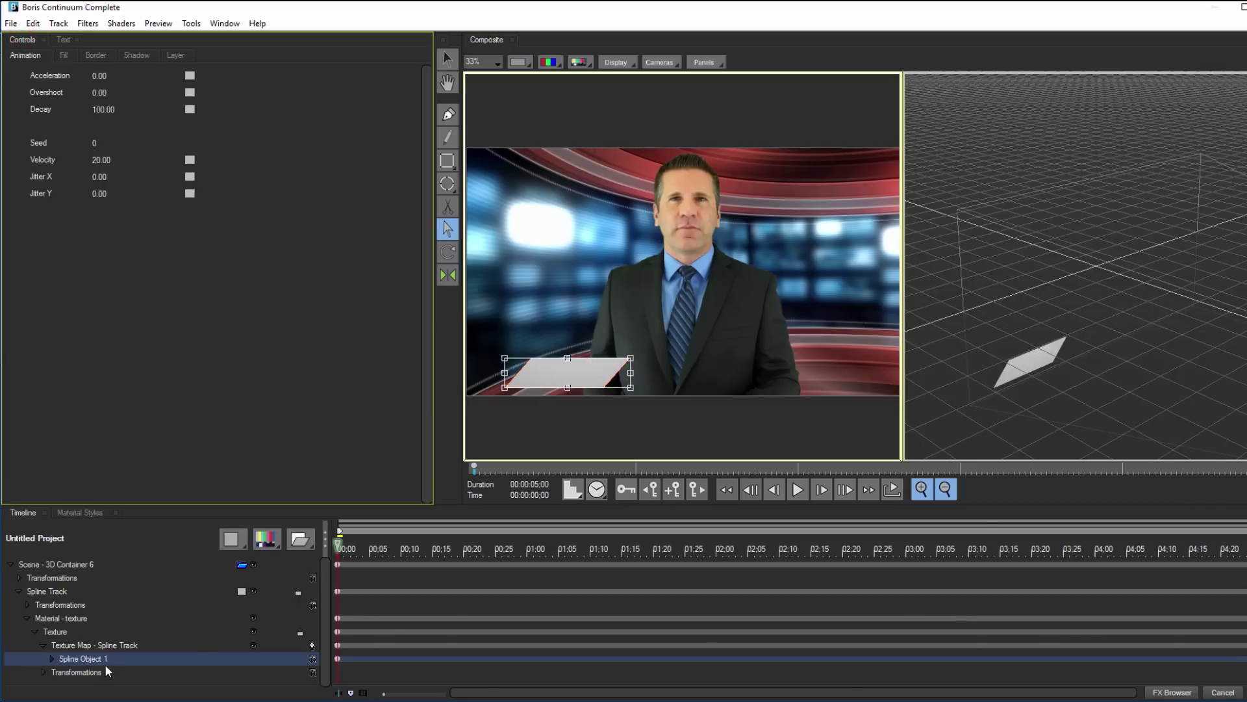
pyautogui.click(66, 56)
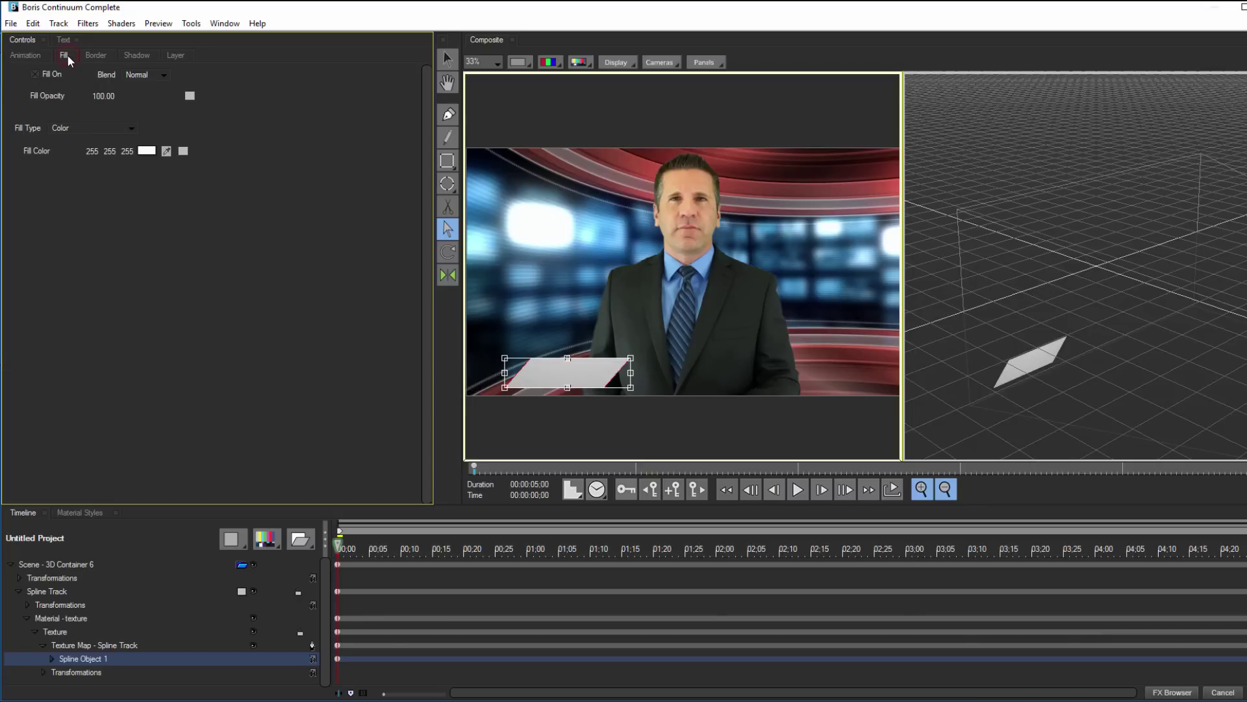
pyautogui.click(130, 133)
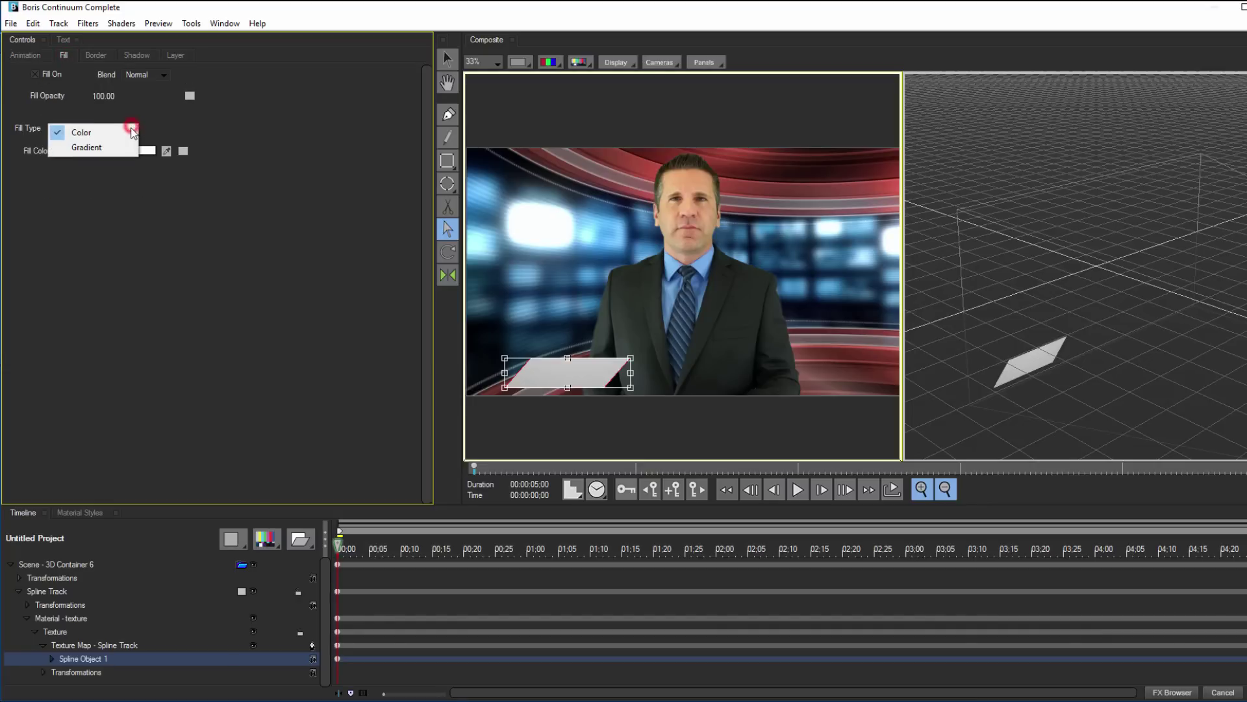
pyautogui.click(170, 134)
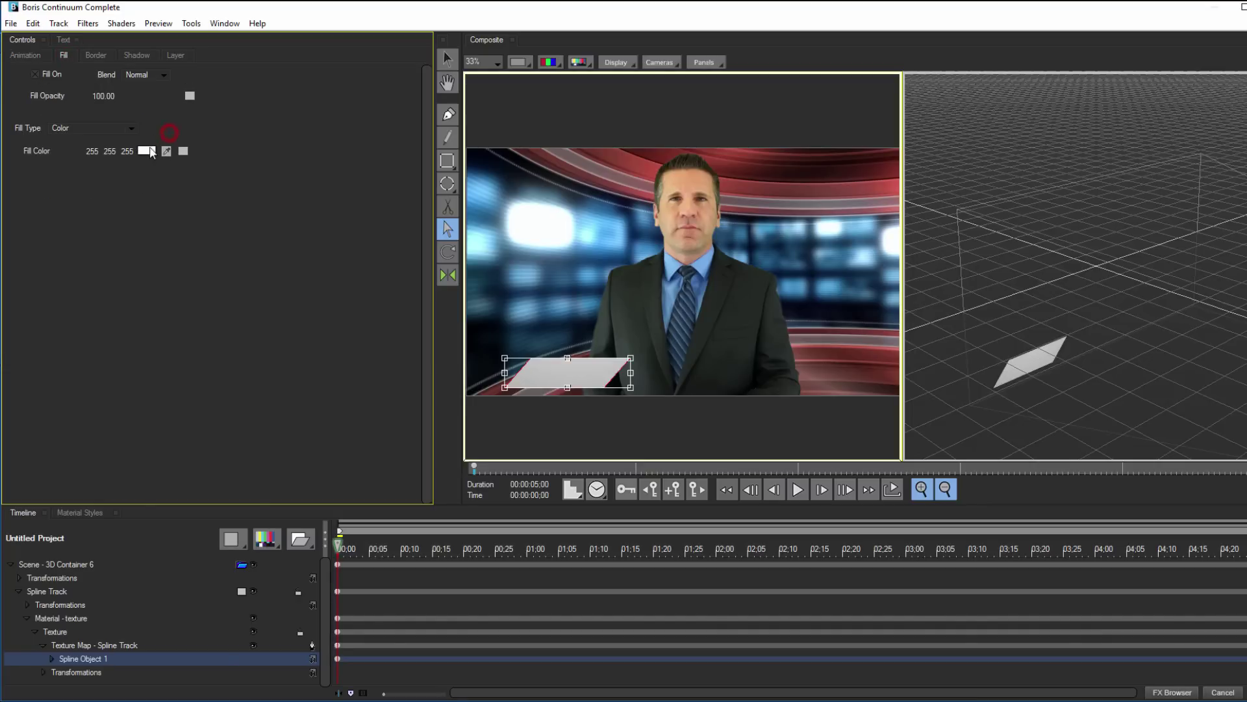
pyautogui.click(99, 55)
pyautogui.click(137, 55)
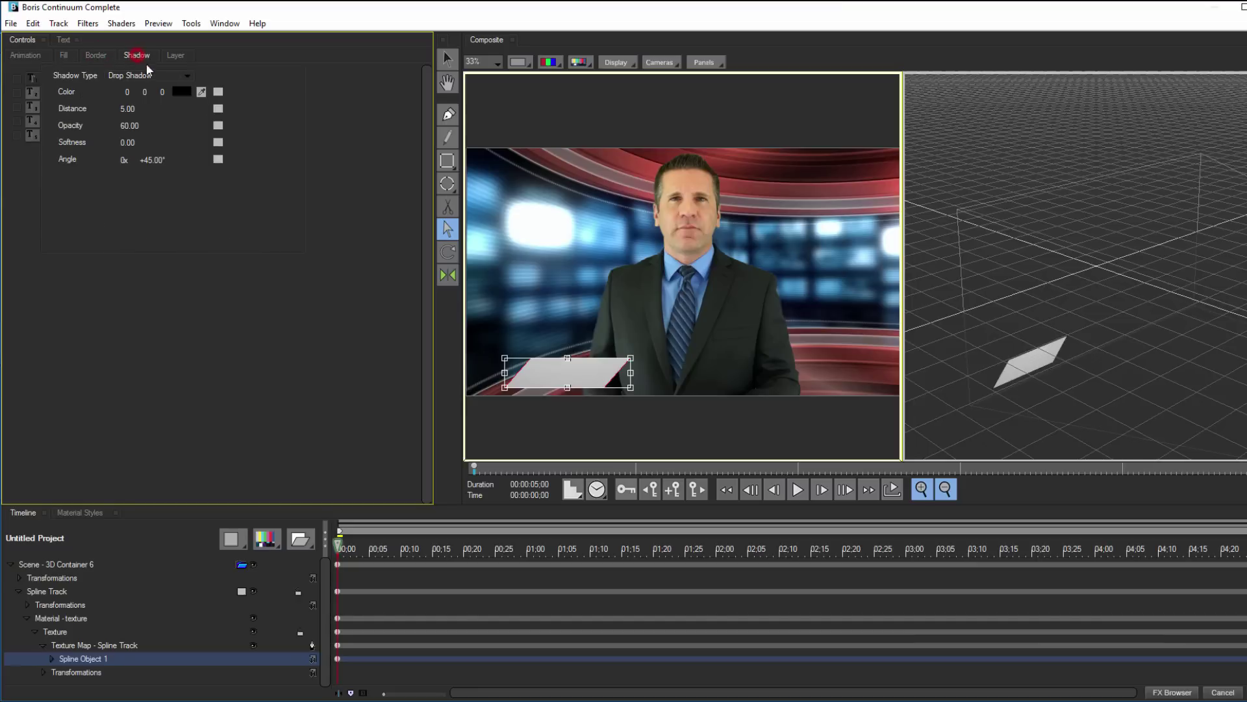
pyautogui.click(67, 57)
pyautogui.click(147, 150)
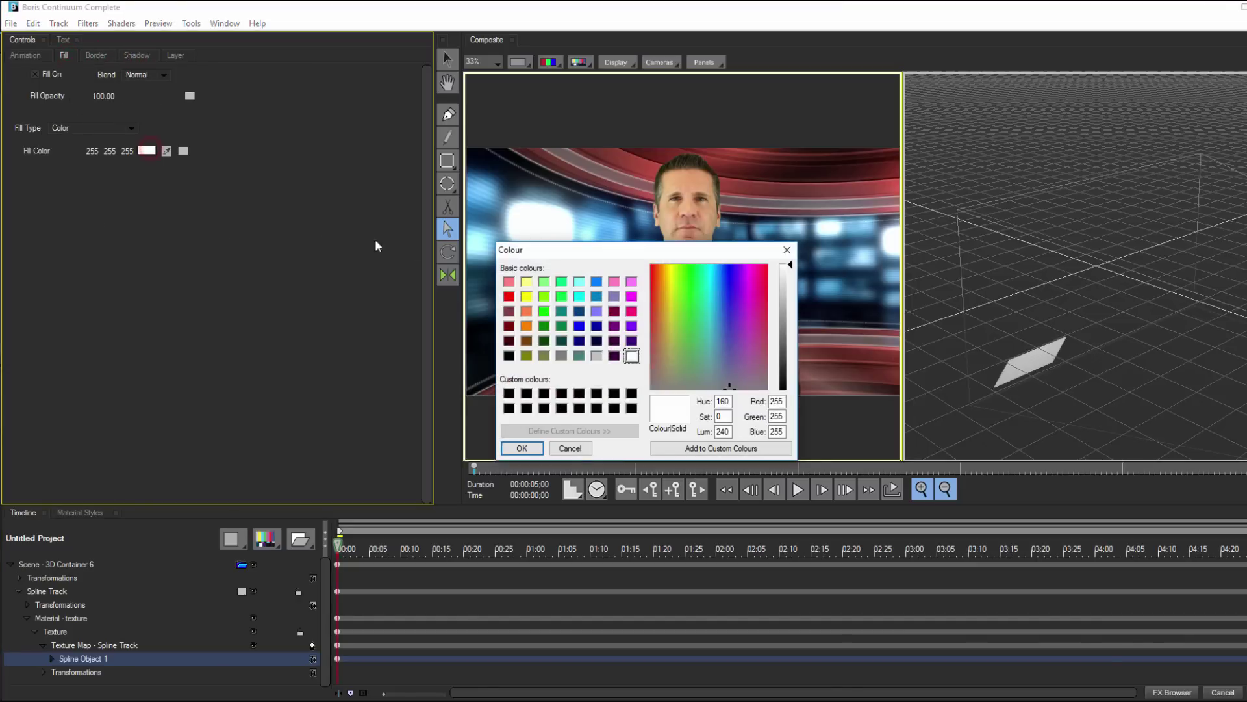
pyautogui.click(579, 310)
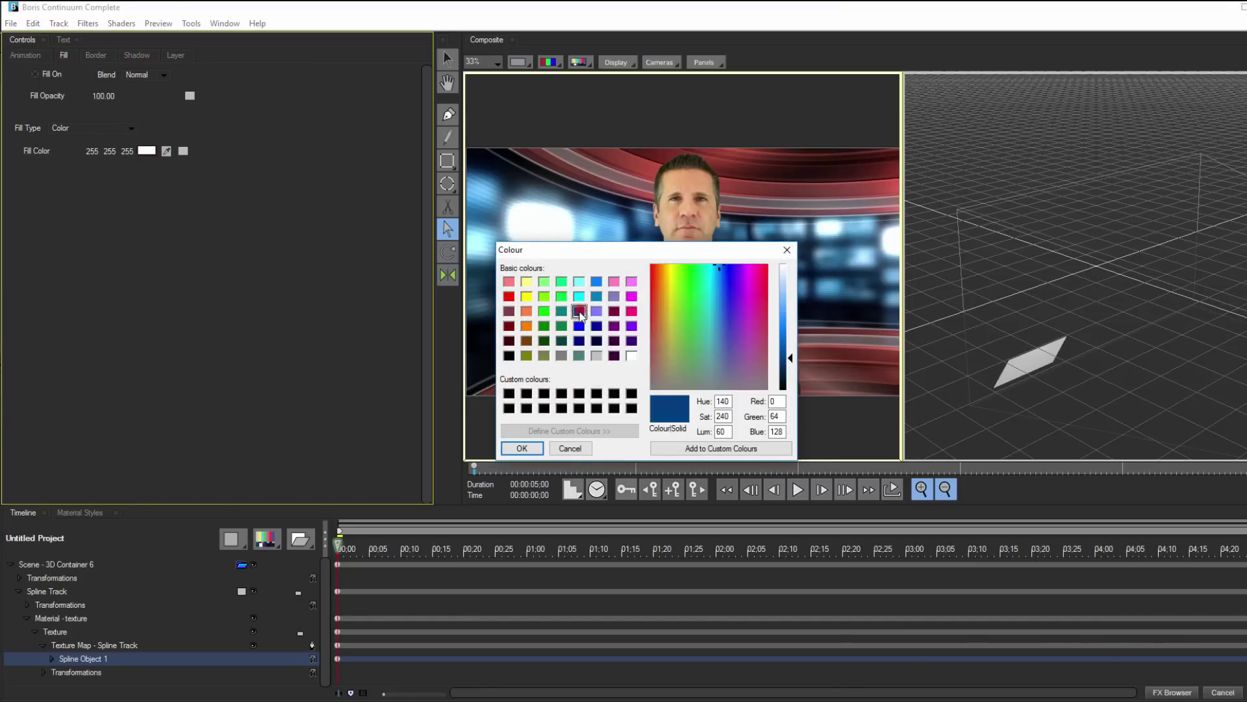
pyautogui.click(530, 448)
# Rename the Spline Track to 'Lower Blue'
pyautogui.rightClick(53, 590)
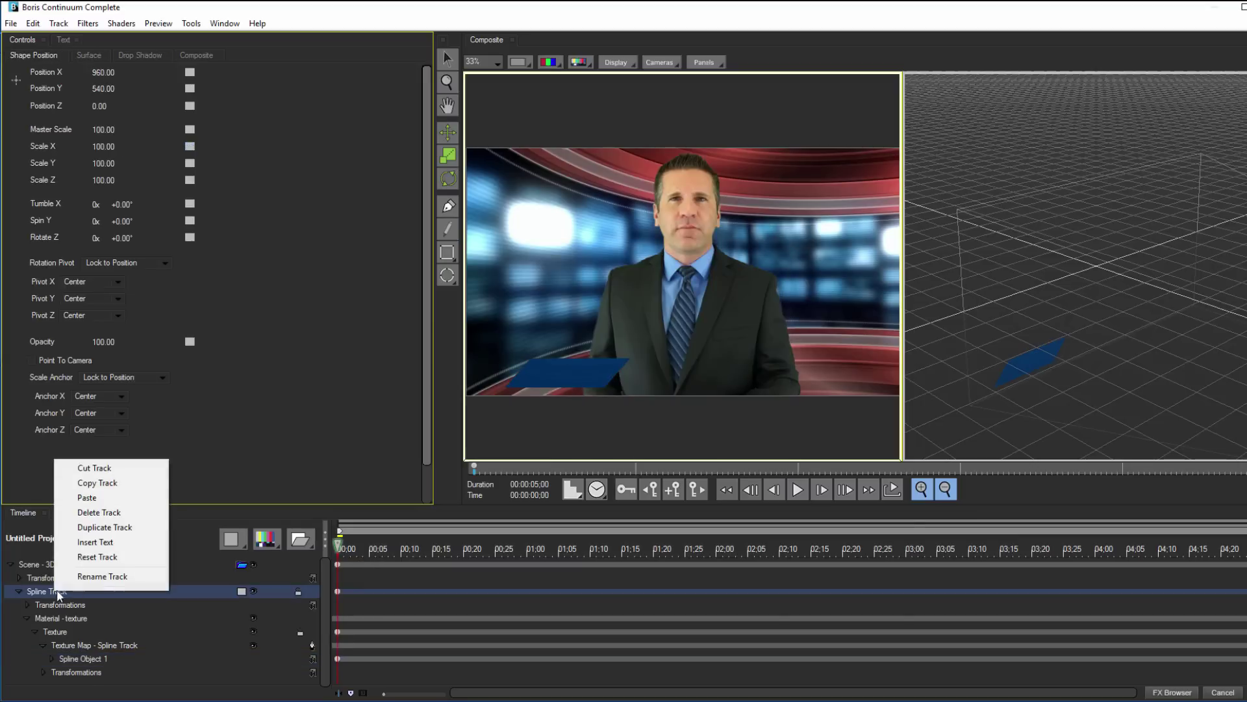
pyautogui.click(113, 575)
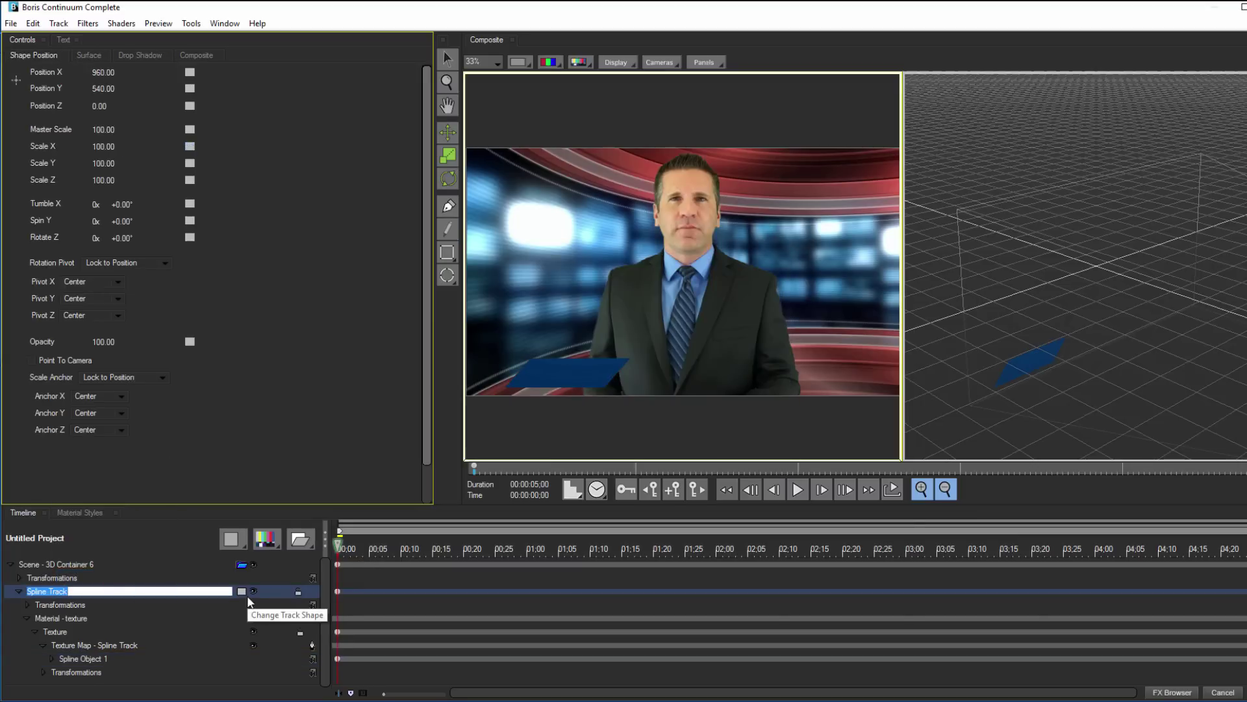
pyautogui.write('Lower Blue')
pyautogui.click(139, 617)
# Duplicate the Lower Blue track several times
pyautogui.click(59, 591)
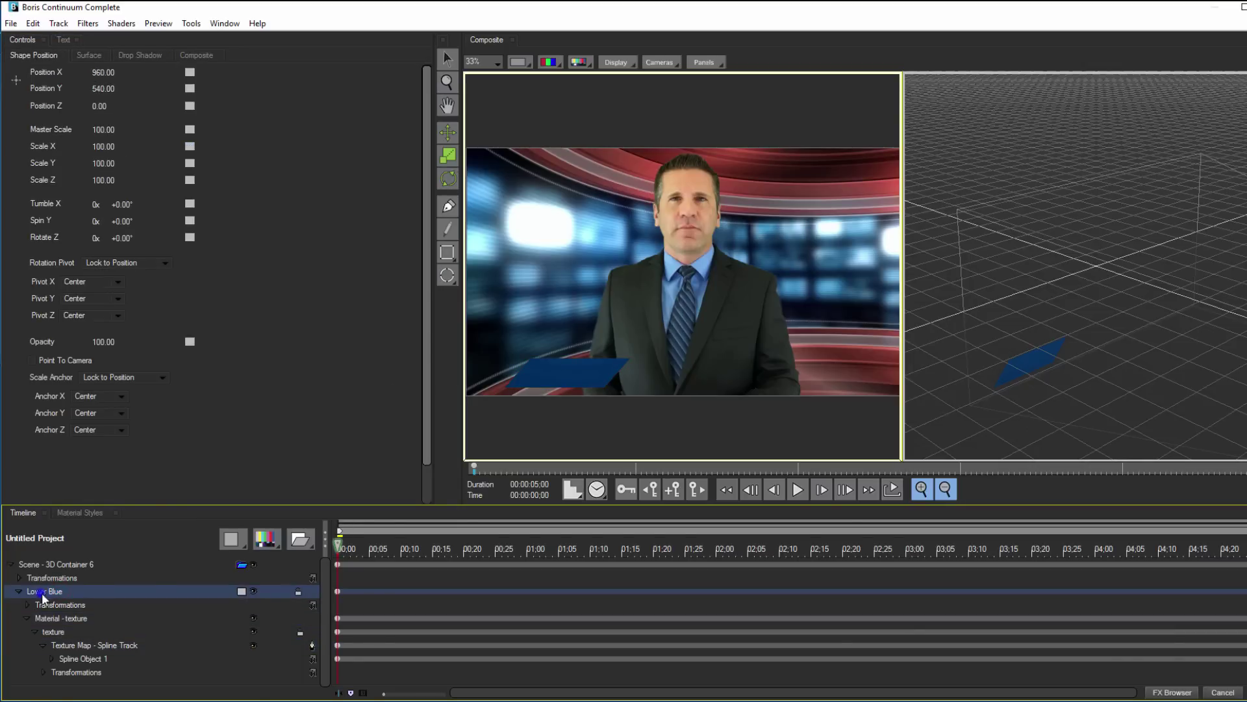
pyautogui.rightClick(42, 598)
pyautogui.click(101, 526)
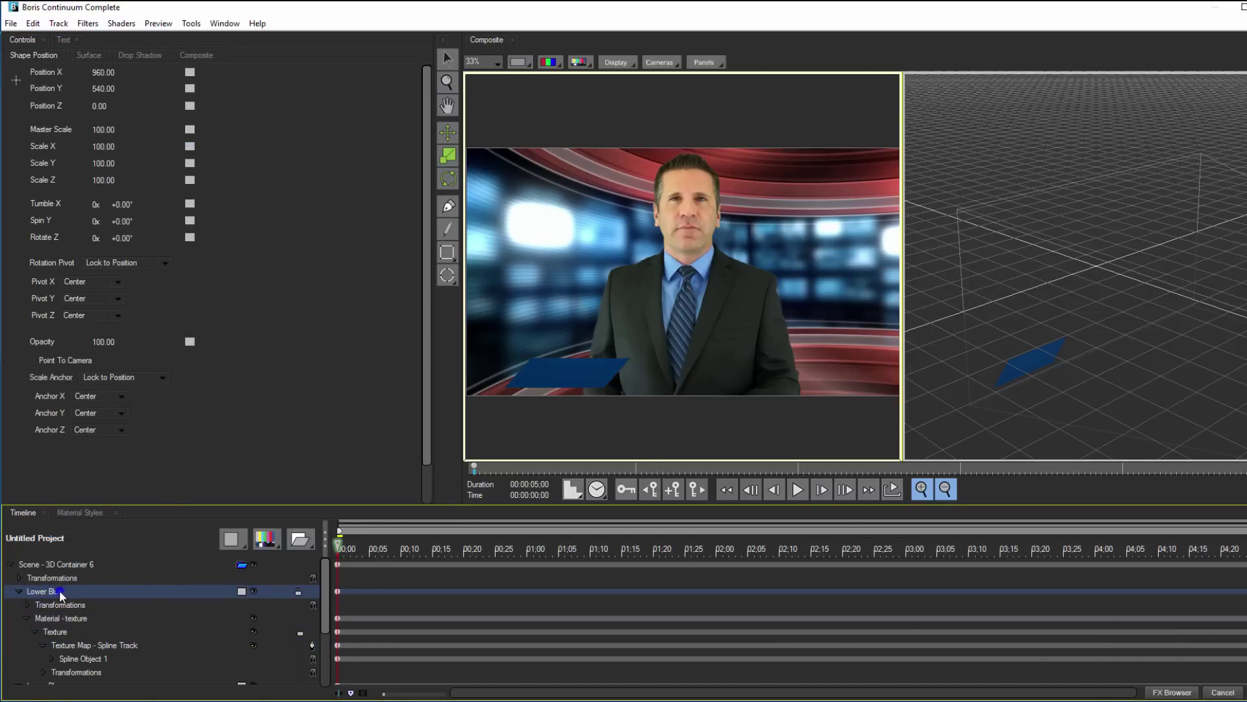
pyautogui.rightClick(60, 594)
pyautogui.click(136, 542)
pyautogui.rightClick(57, 593)
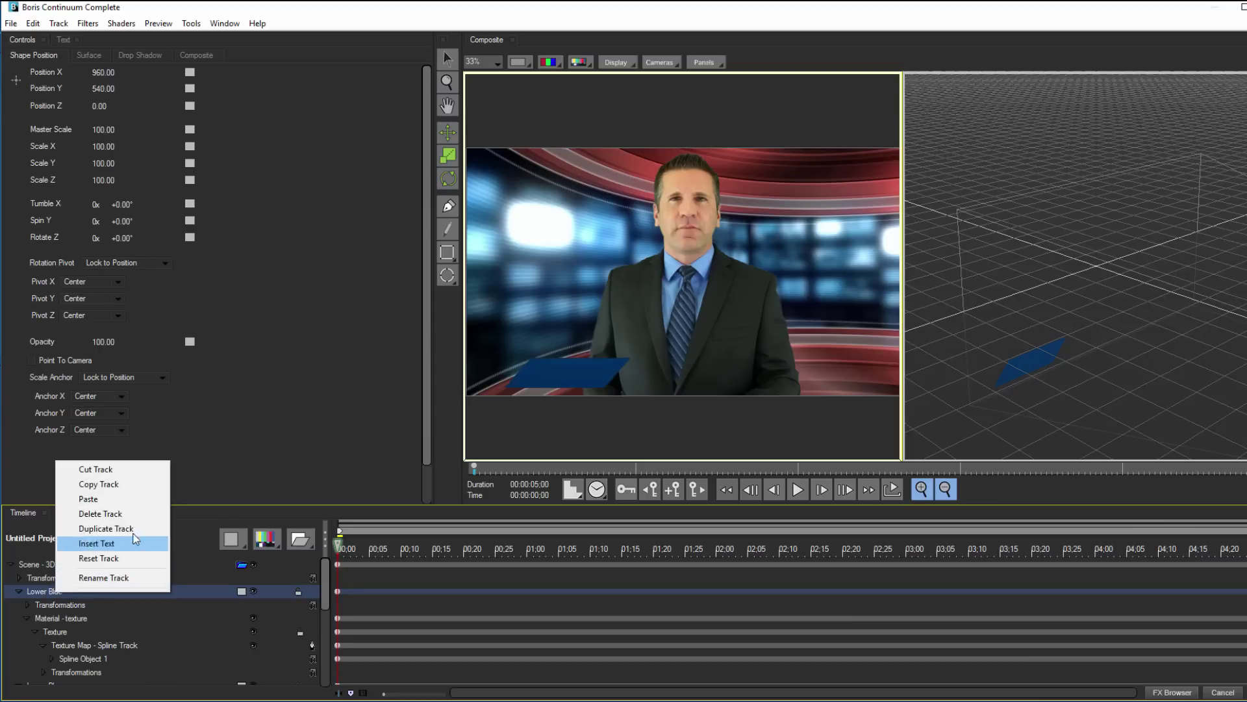
pyautogui.click(134, 542)
# Move the third Lower Blue copy's bar up above the original bar
pyautogui.click(19, 592)
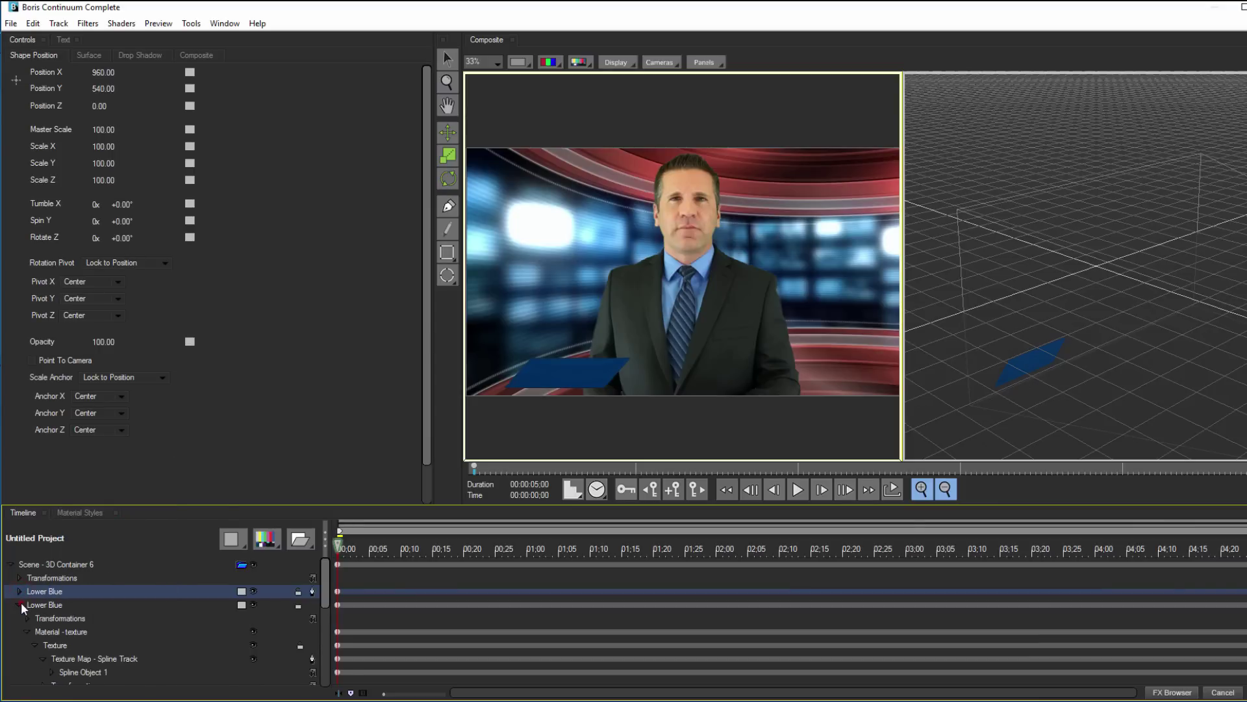
pyautogui.click(20, 604)
pyautogui.click(17, 619)
pyautogui.click(18, 632)
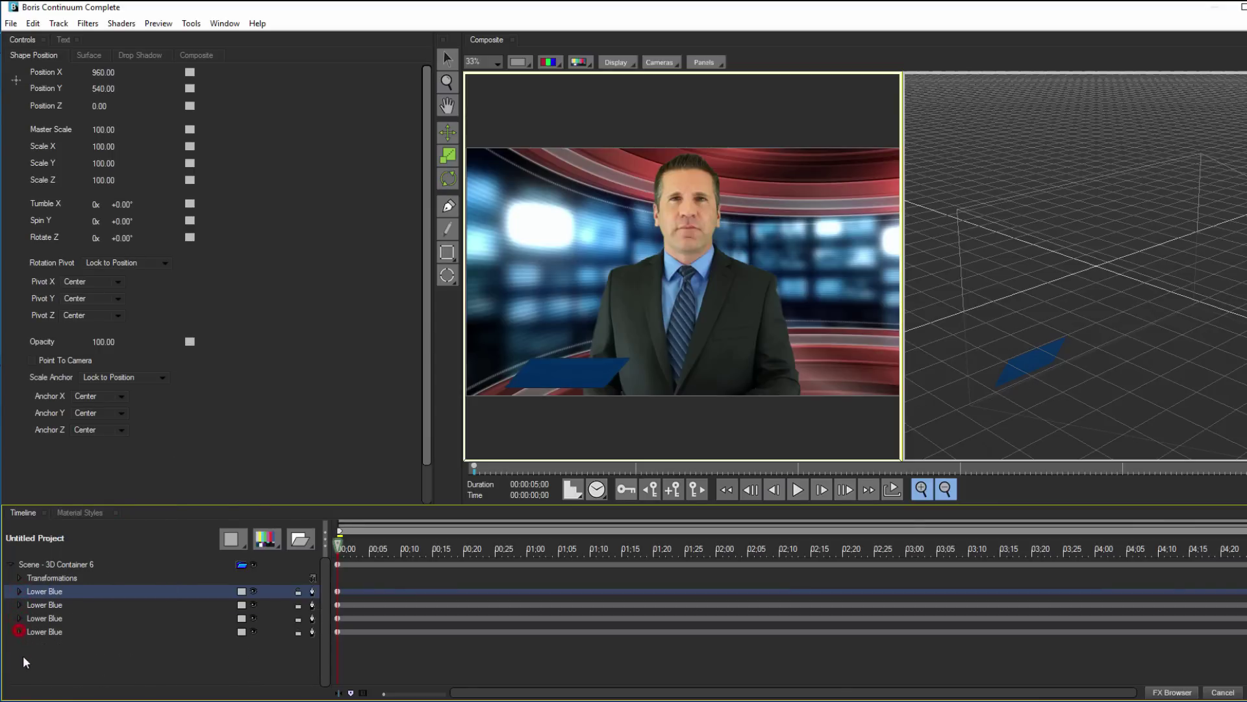
pyautogui.click(18, 618)
pyautogui.click(79, 663)
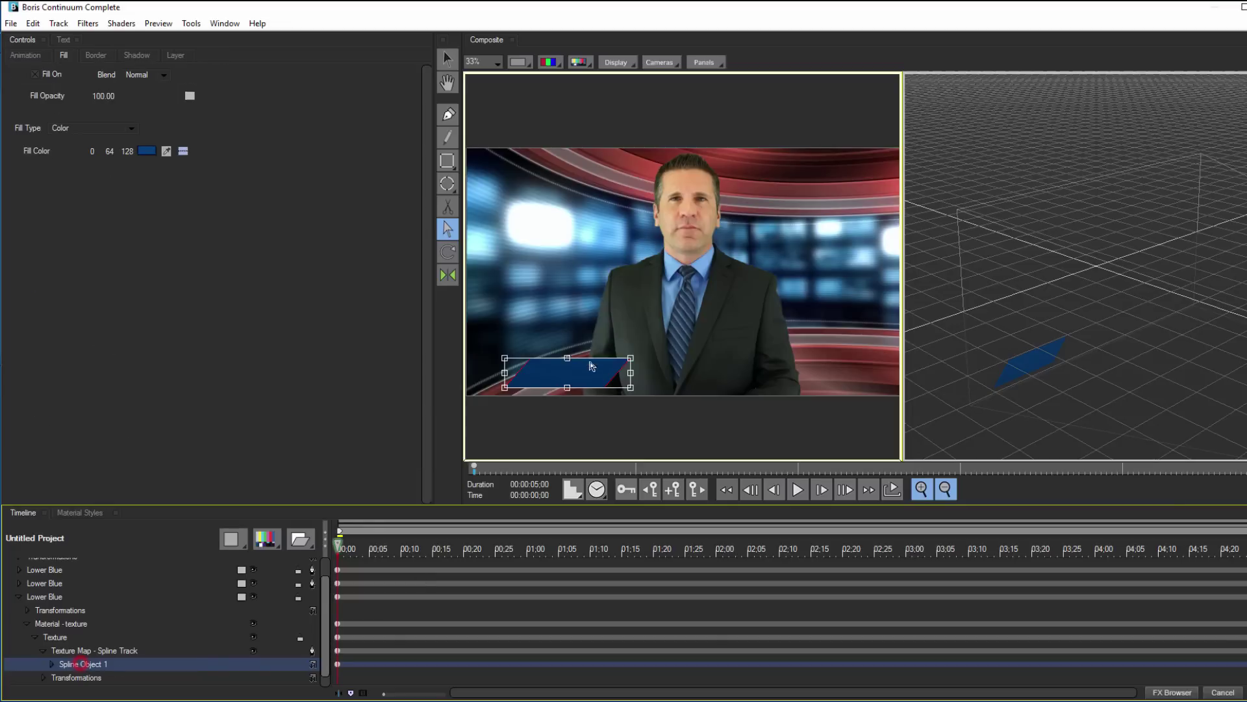
pyautogui.moveTo(596, 362); pyautogui.dragTo(589, 306)
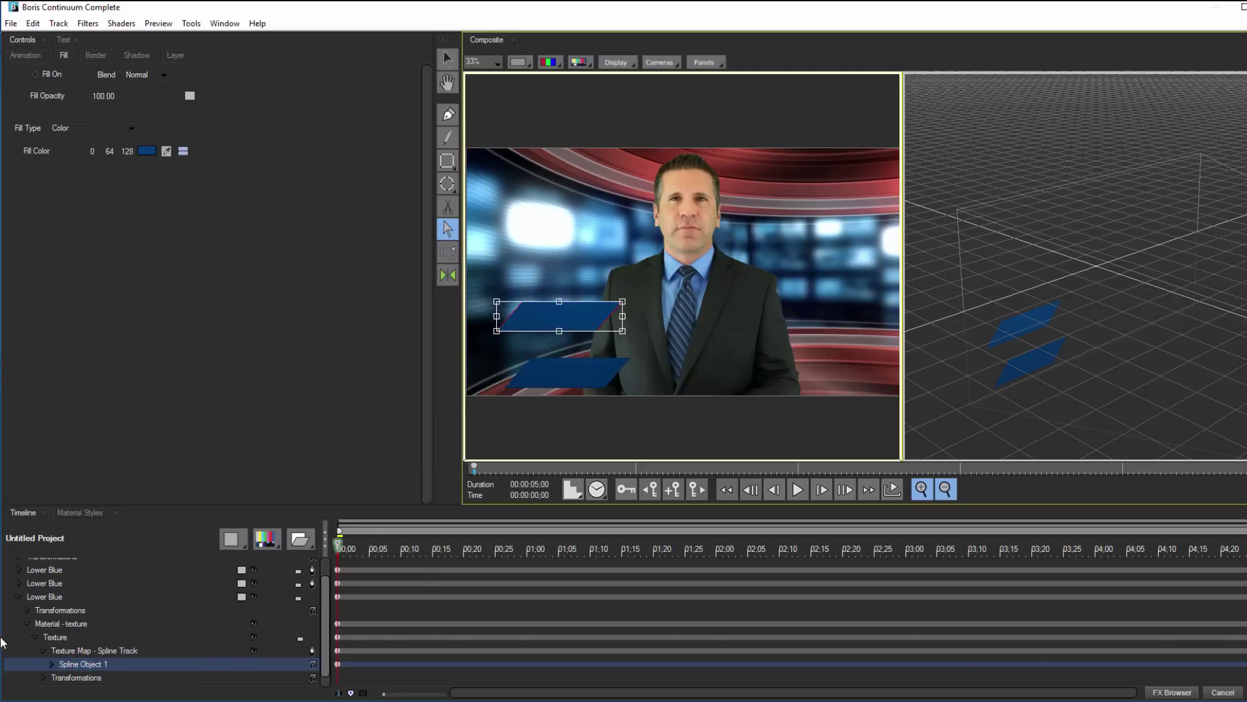
# Raise two more blue parallelograms higher in the frame to form a stacked column
pyautogui.click(19, 596)
pyautogui.click(18, 596)
pyautogui.click(81, 663)
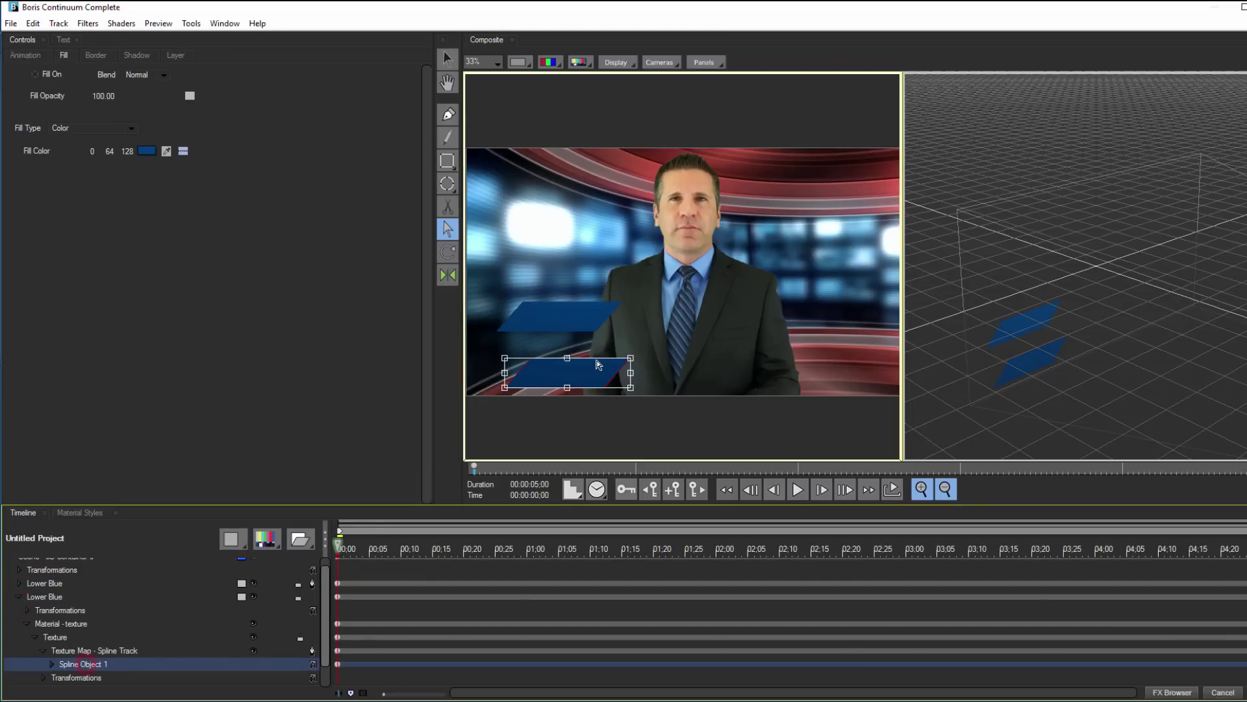
pyautogui.moveTo(598, 364); pyautogui.dragTo(593, 238)
pyautogui.click(19, 591)
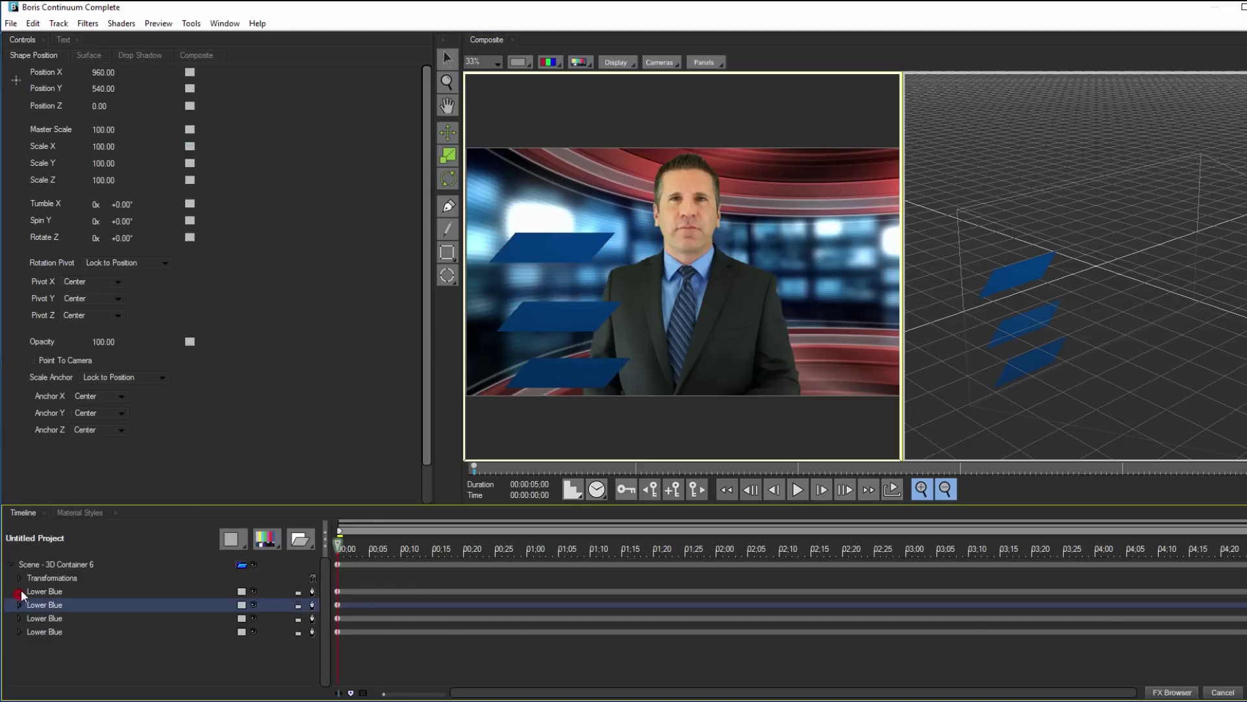
pyautogui.click(81, 658)
pyautogui.moveTo(572, 372); pyautogui.dragTo(575, 201)
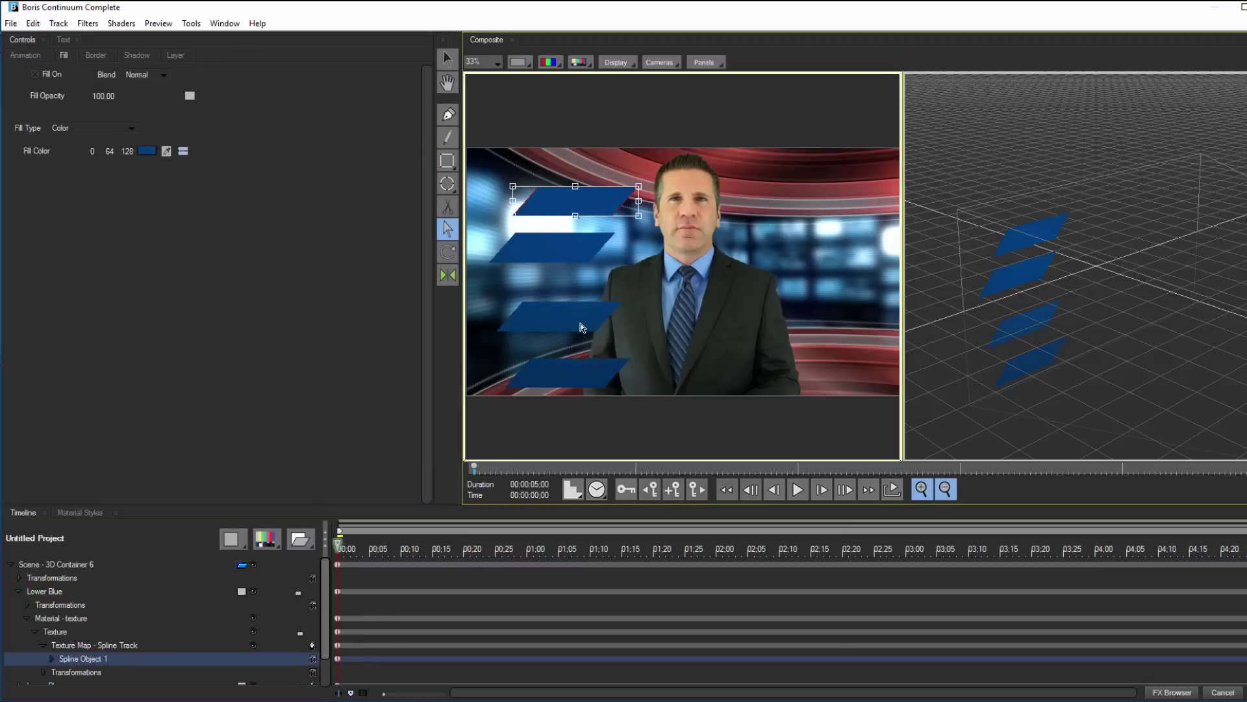
# Slide the next Lower Blue track's parallelogram right toward the frame centre
pyautogui.click(19, 591)
pyautogui.click(50, 618)
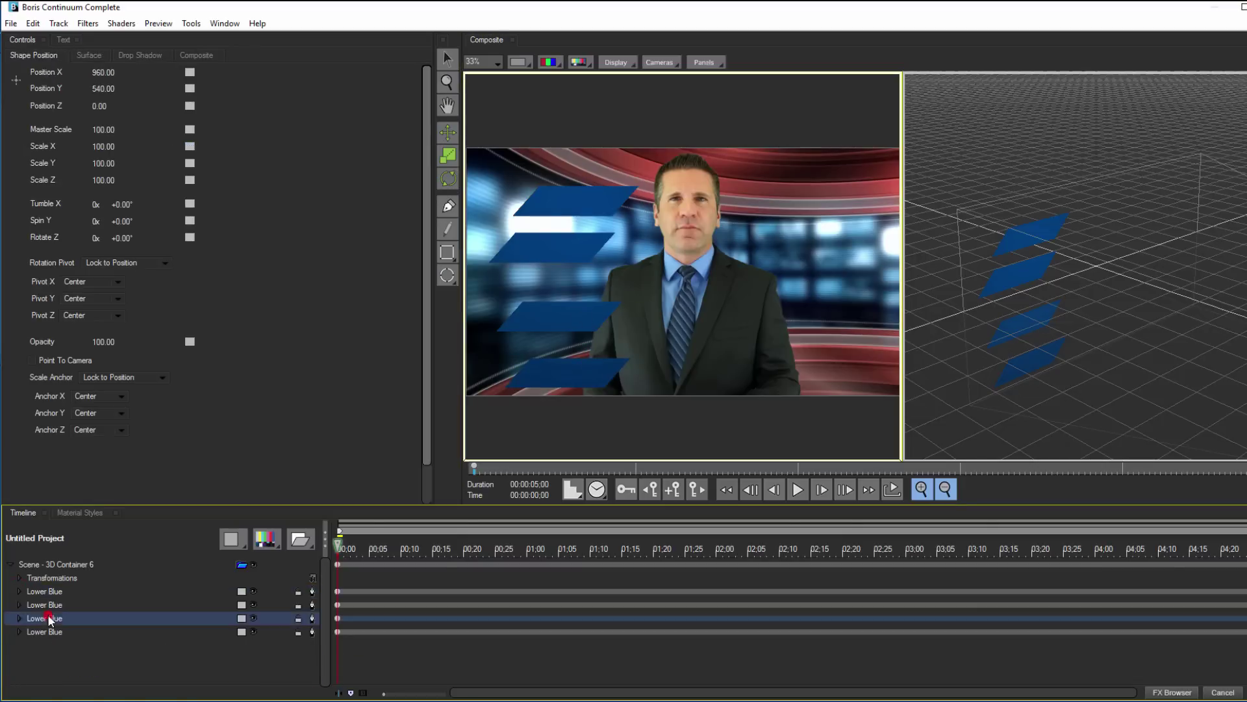
pyautogui.click(16, 619)
pyautogui.click(79, 663)
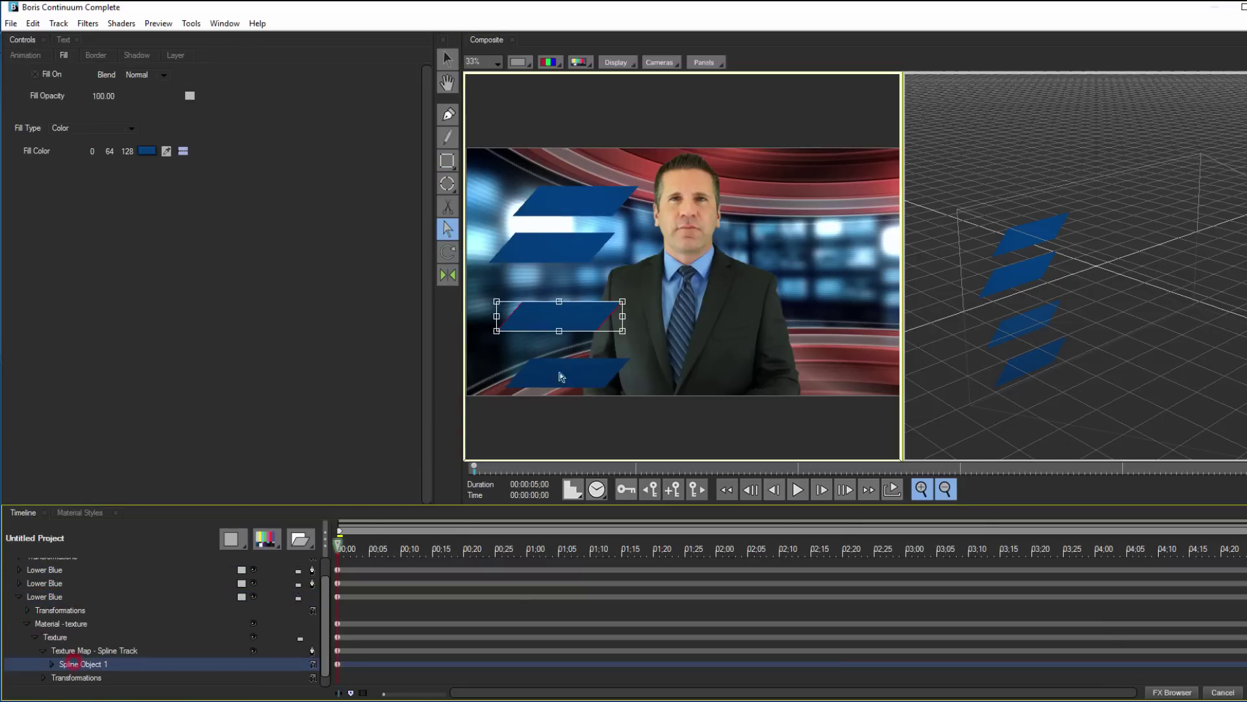
pyautogui.moveTo(603, 306); pyautogui.dragTo(679, 311)
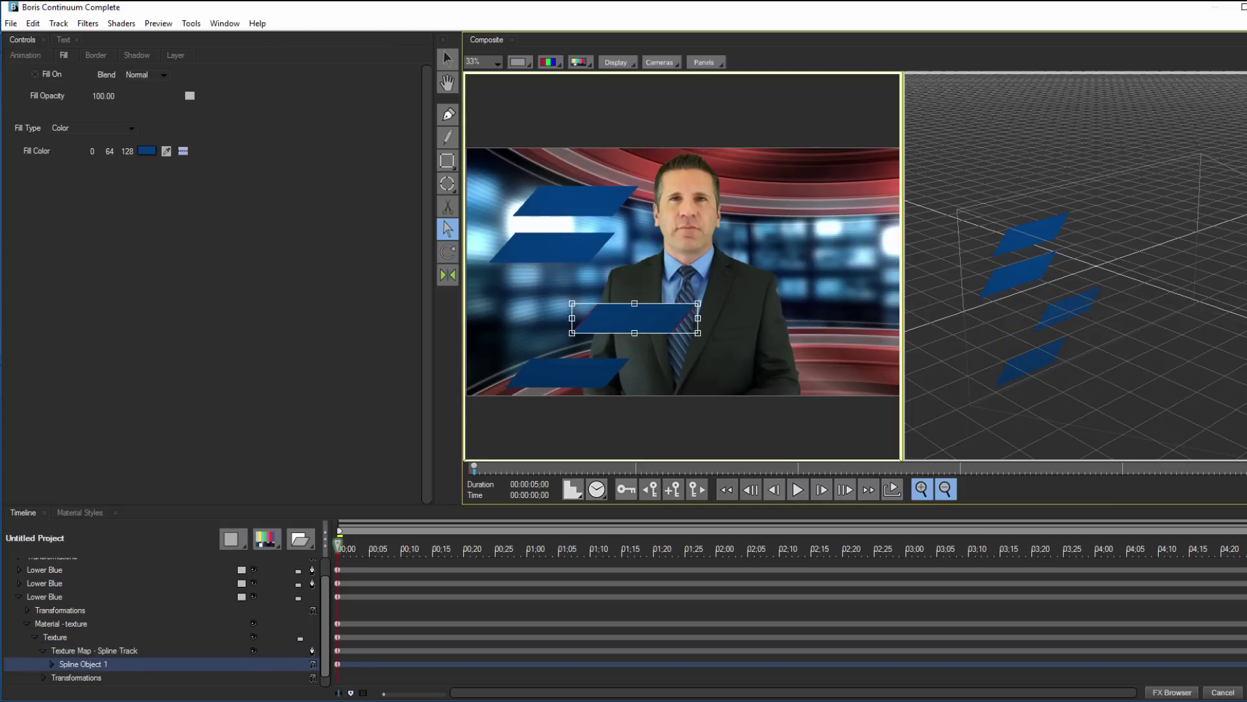
# Rename the third Lower Blue track to 'Upper Blue'
pyautogui.click(44, 596)
pyautogui.rightClick(39, 596)
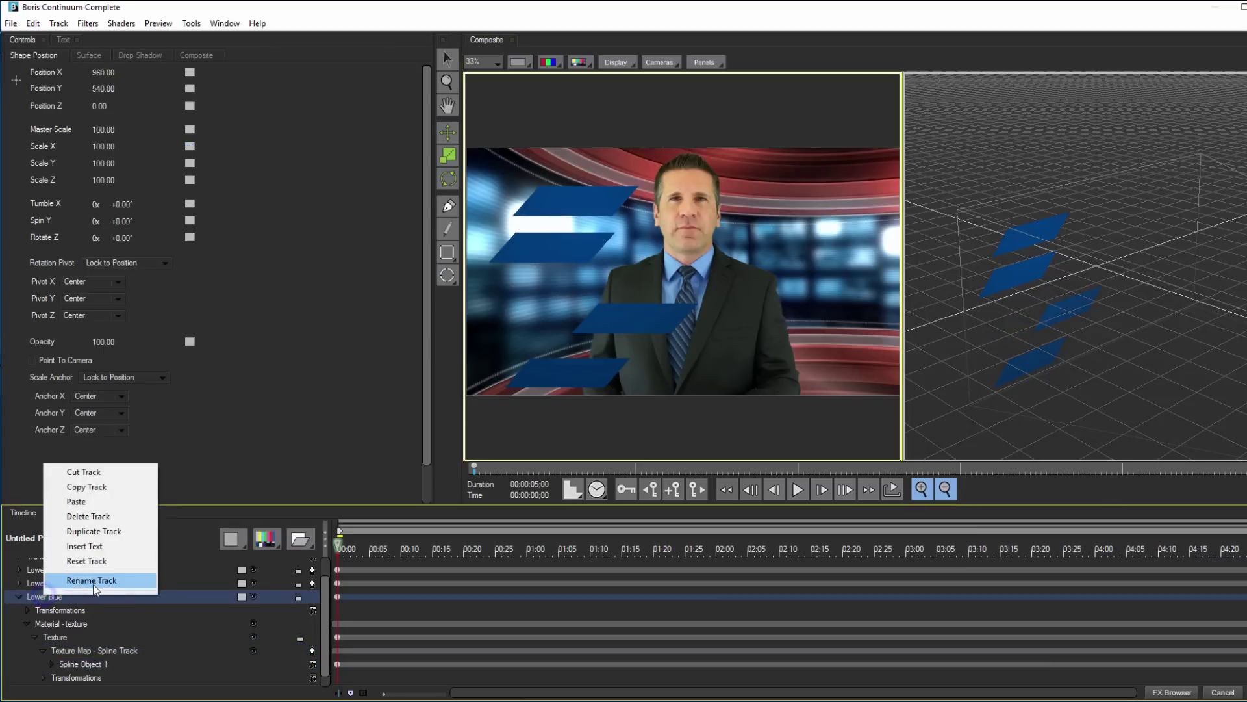
pyautogui.click(95, 580)
pyautogui.write('Upper Blue')
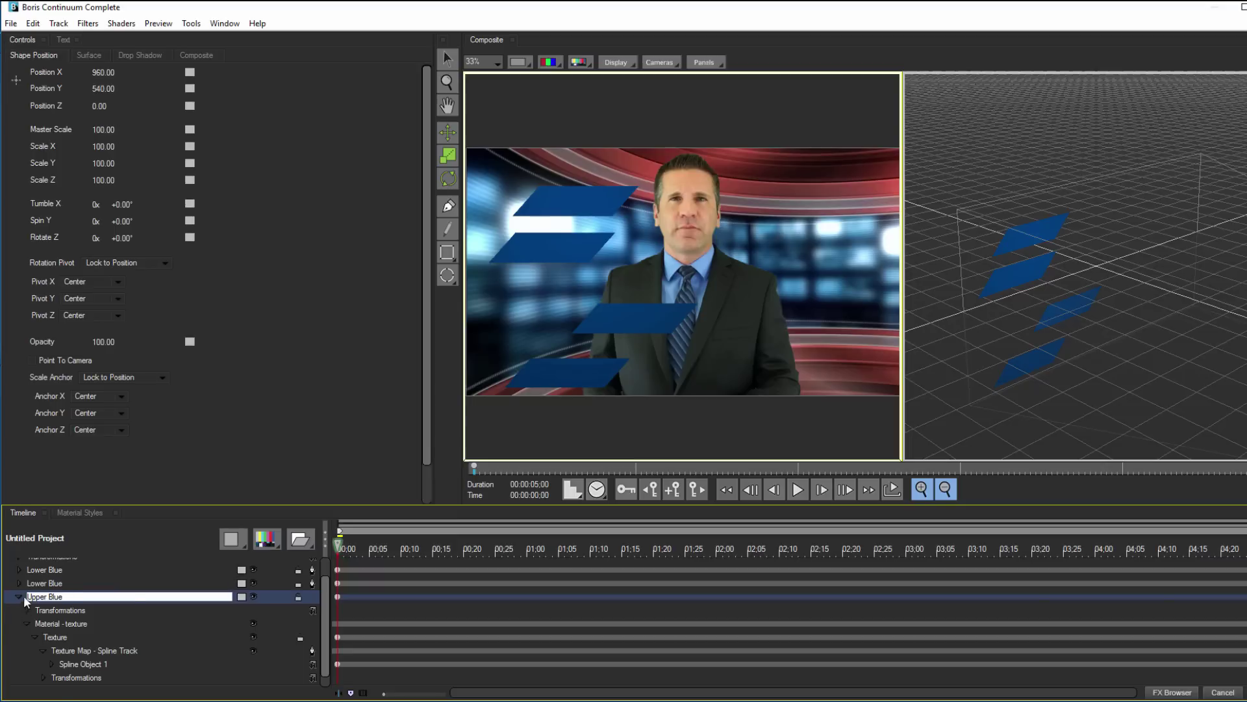
pyautogui.click(18, 597)
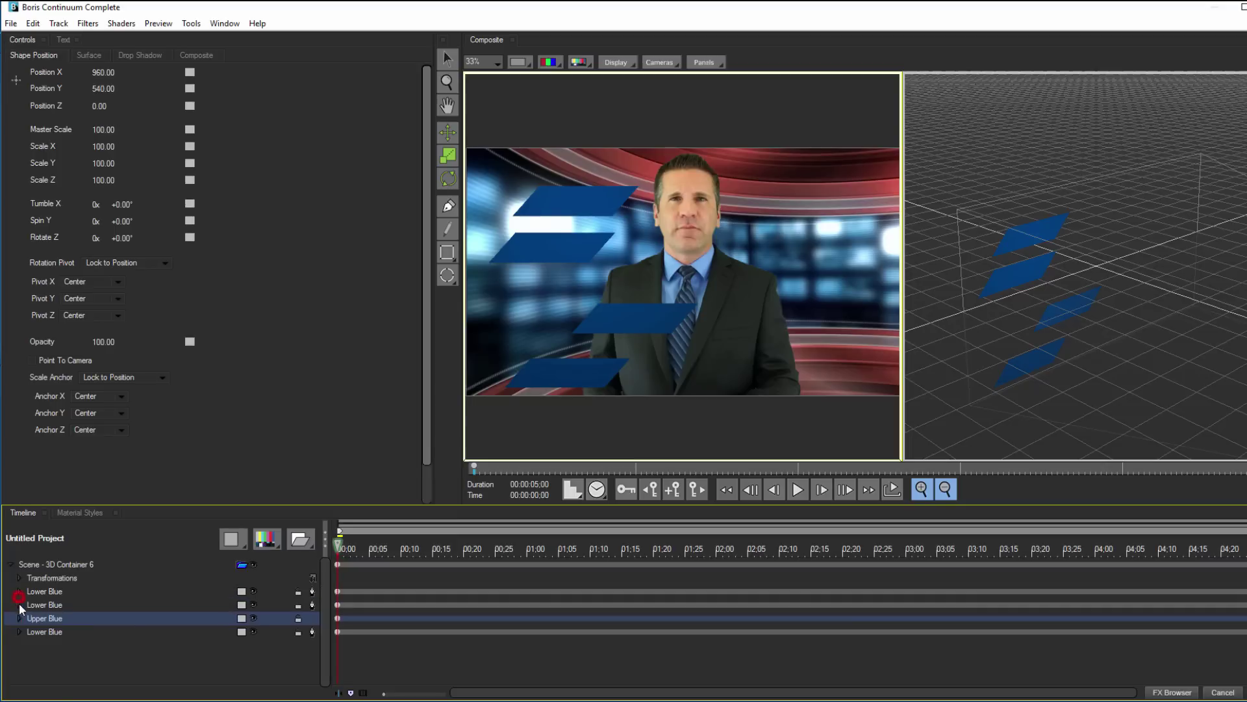
# Drag the second track's blue parallelogram down to the lower middle of the frame
pyautogui.click(19, 605)
pyautogui.click(76, 664)
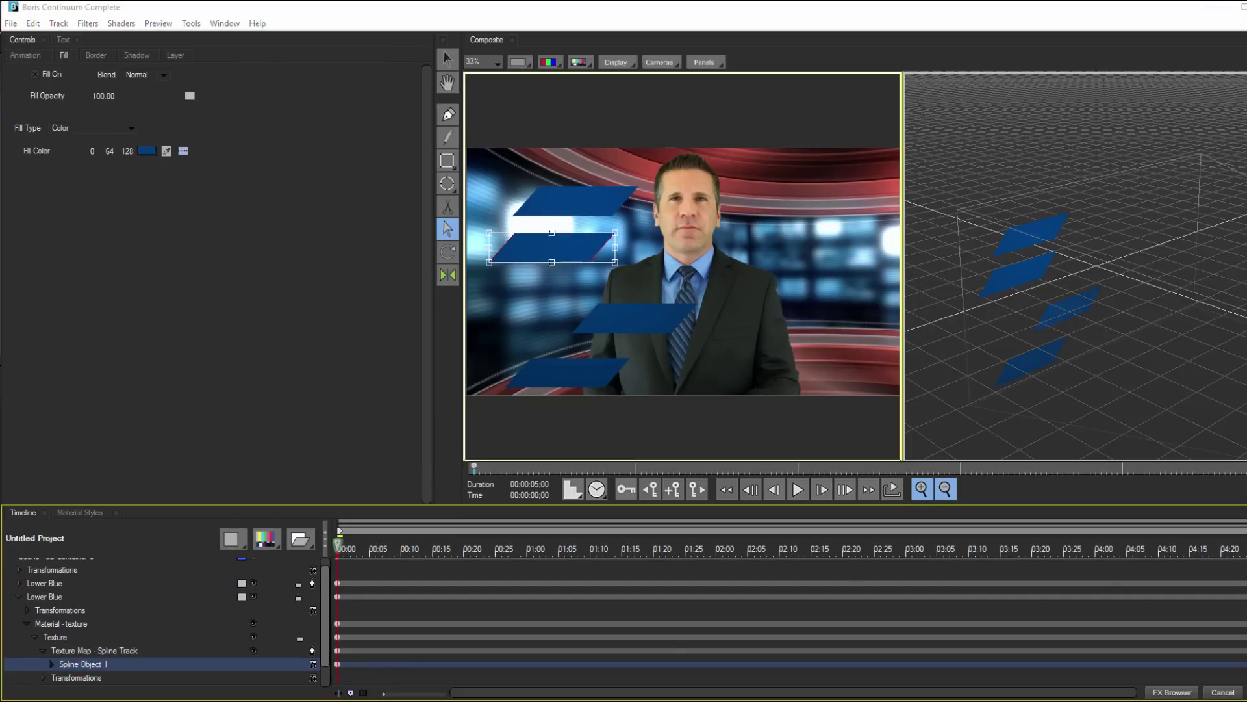
pyautogui.moveTo(595, 236); pyautogui.dragTo(667, 336)
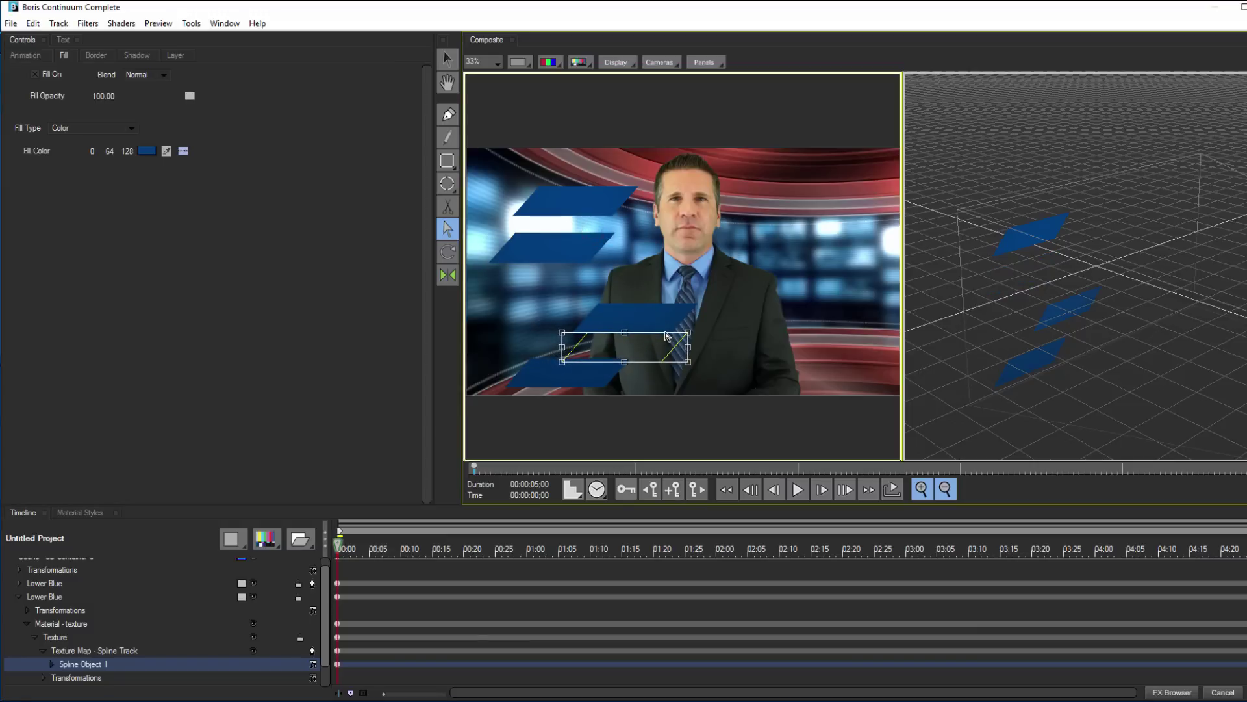
# Fill the parallelogram with white (255, 255, 255)
pyautogui.click(147, 151)
pyautogui.click(631, 356)
pyautogui.click(522, 449)
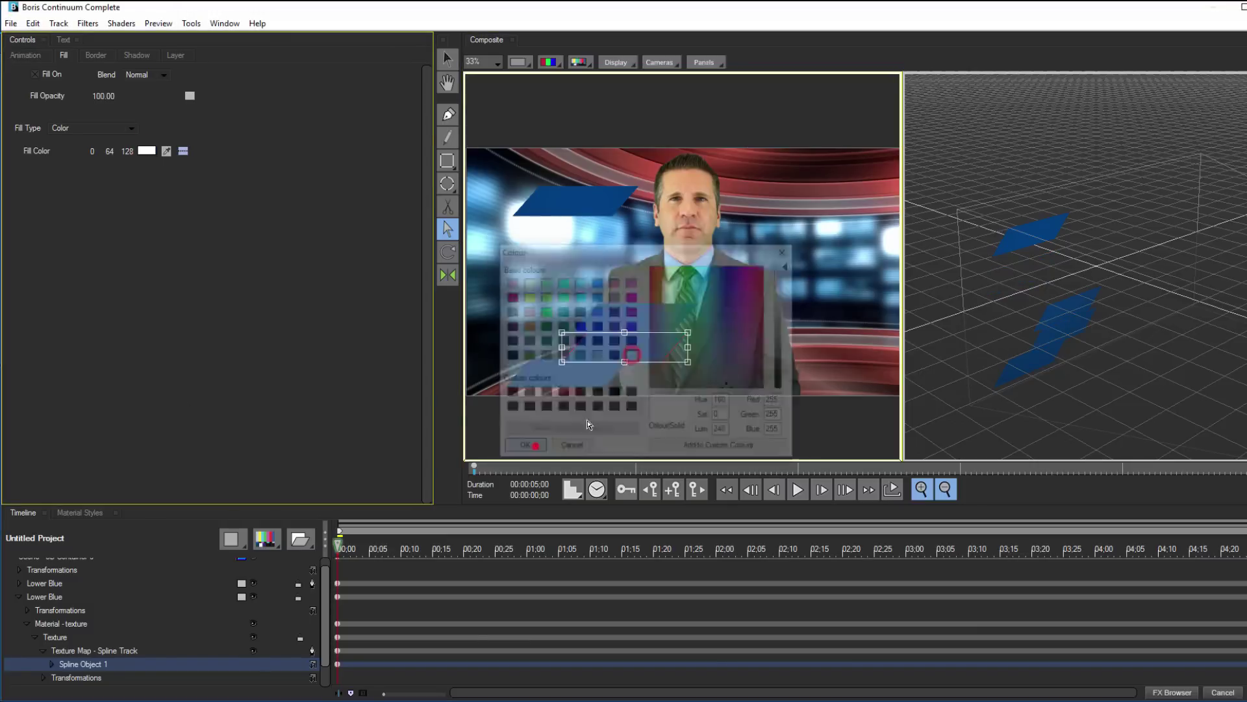
# Drag the spline's corner points outward into a long slanted white strip across the lower frame
pyautogui.click(448, 114)
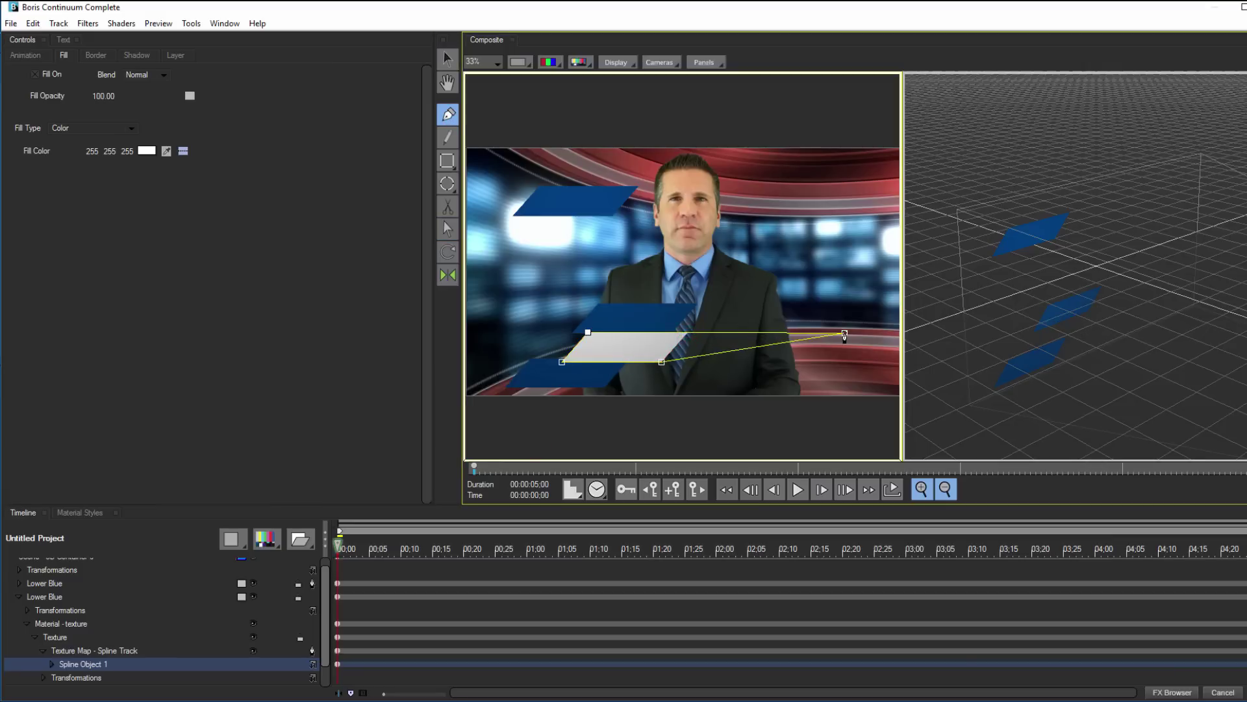
pyautogui.click(844, 332)
pyautogui.click(802, 360)
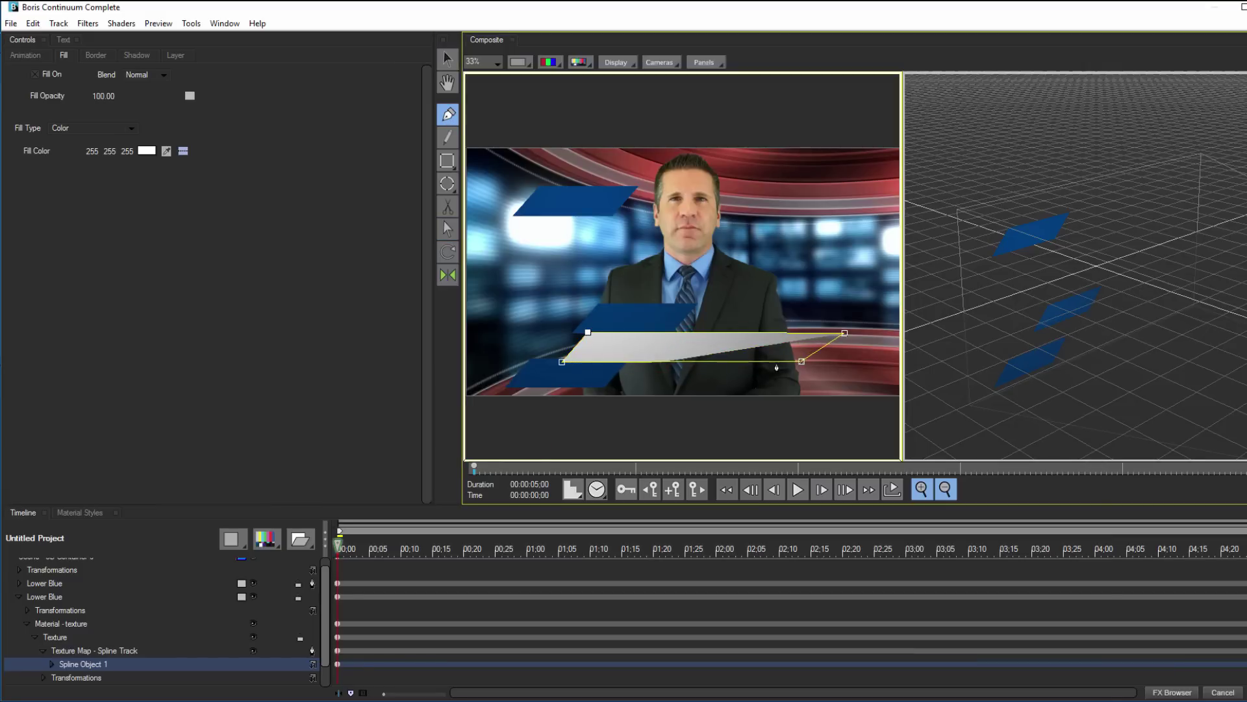
pyautogui.moveTo(588, 332); pyautogui.dragTo(492, 362)
pyautogui.click(562, 362)
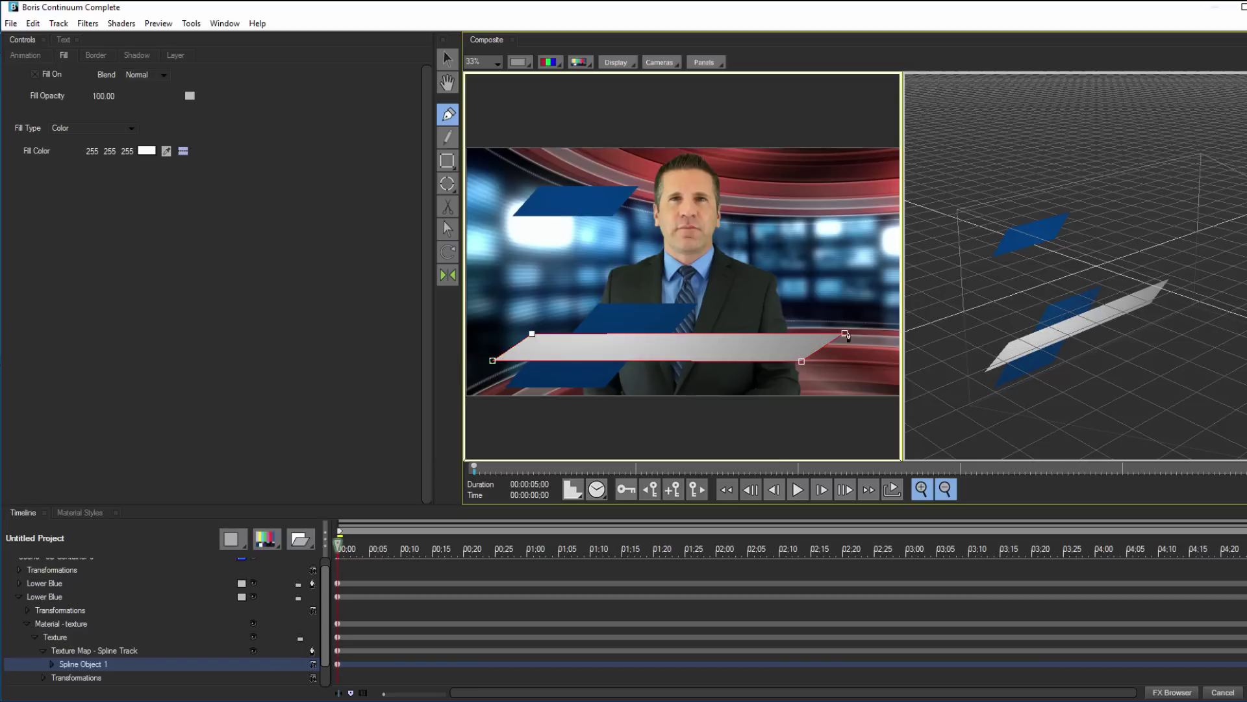
pyautogui.moveTo(845, 332); pyautogui.dragTo(865, 335)
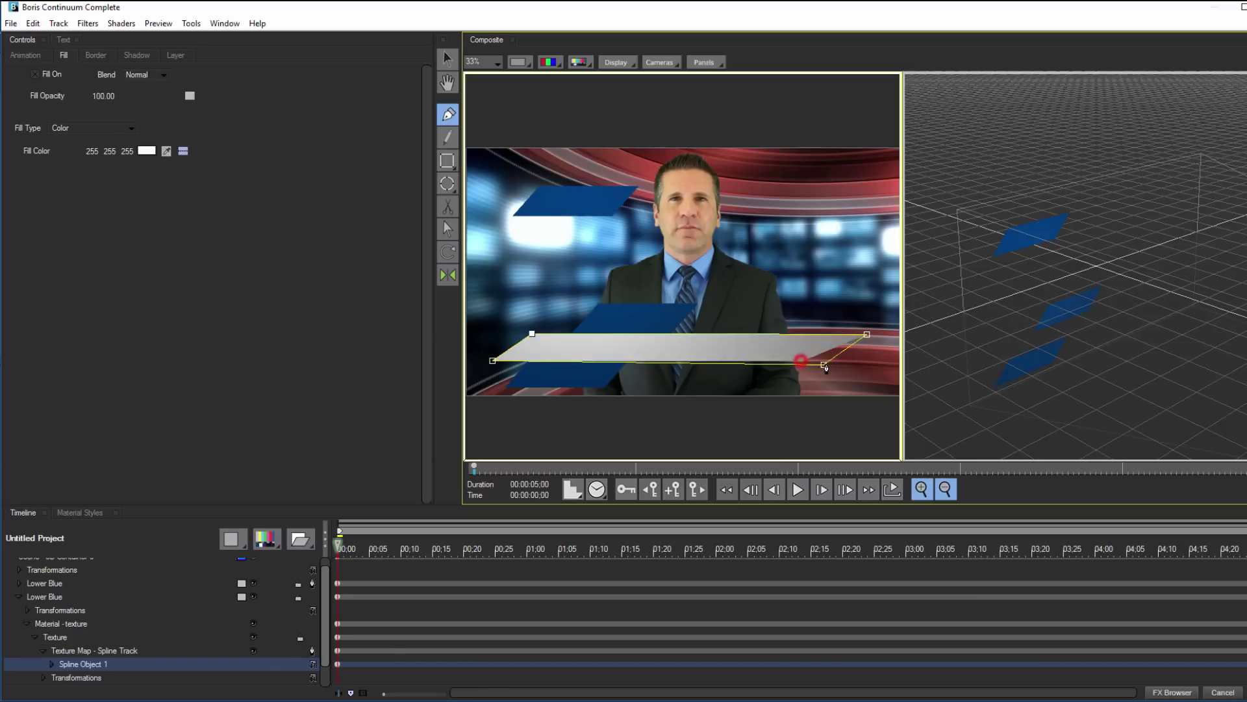
pyautogui.moveTo(801, 361); pyautogui.dragTo(833, 361)
# Rename the white bar's track to 'Backdrop'
pyautogui.click(36, 596)
pyautogui.rightClick(36, 595)
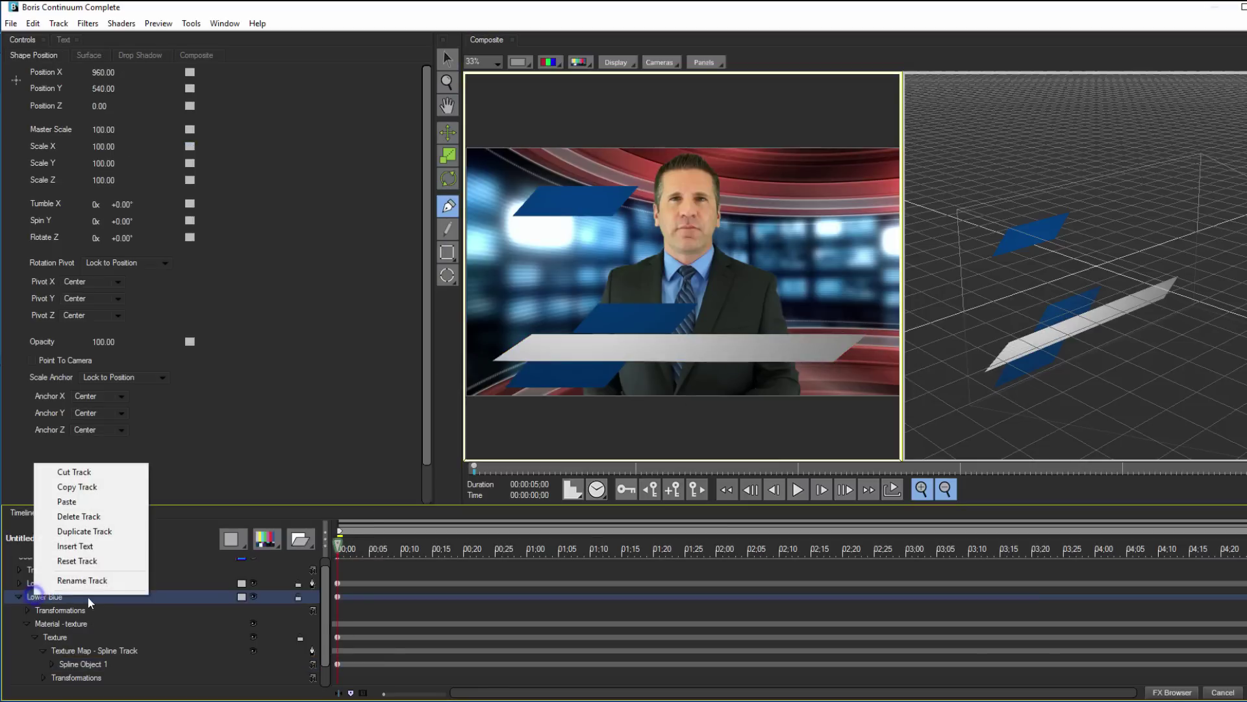
pyautogui.click(130, 580)
pyautogui.write('Backdrop')
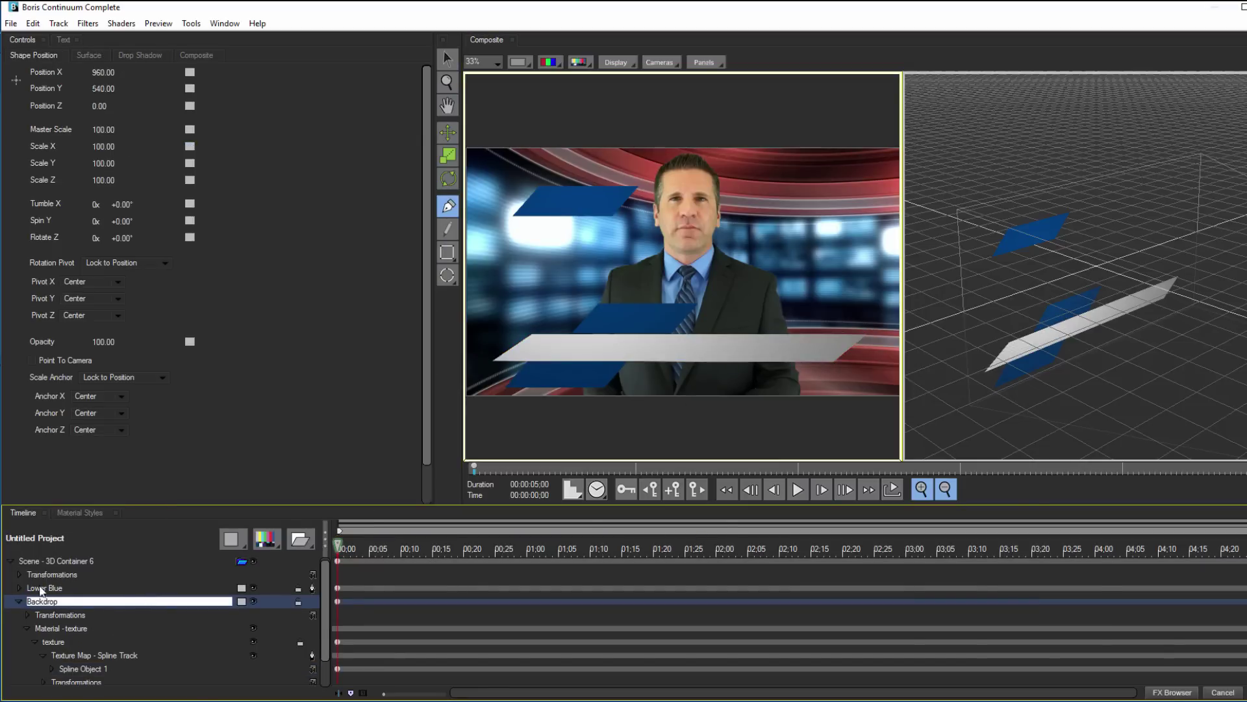
pyautogui.press('Return')
# Move Lower Blue's top parallelogram down so it overlaps the white bar at lower centre
pyautogui.click(38, 590)
pyautogui.click(19, 591)
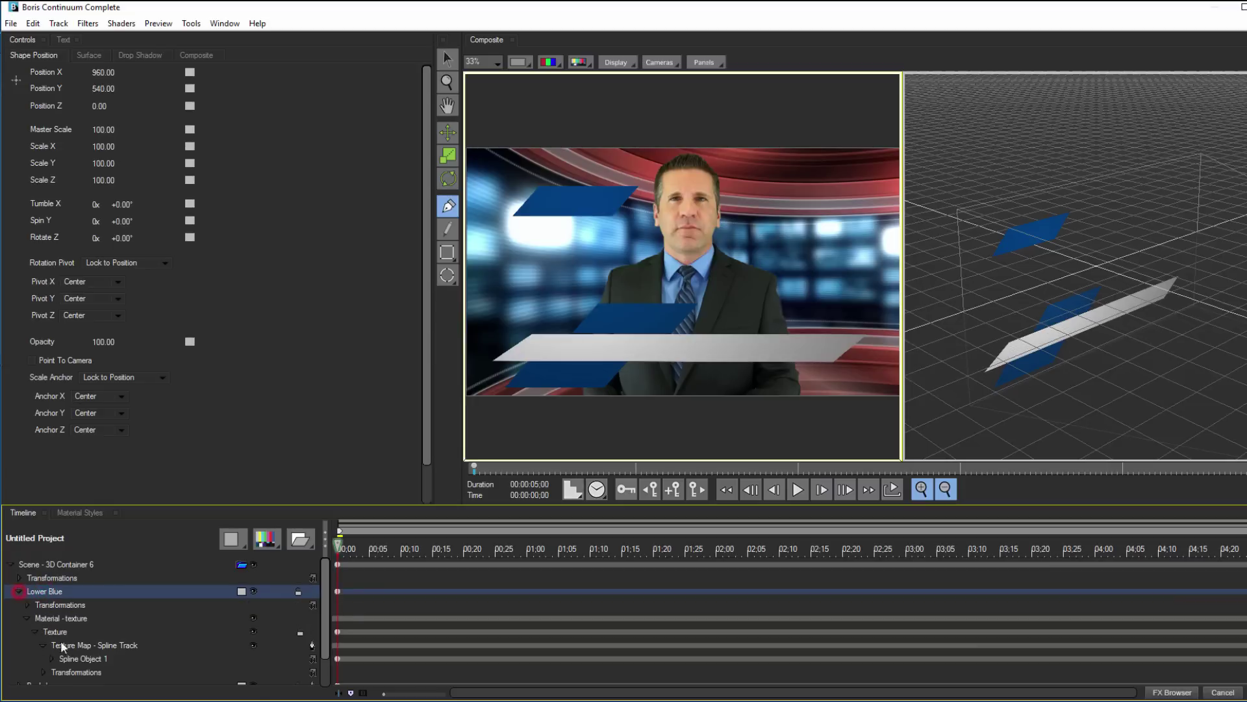
pyautogui.click(75, 658)
pyautogui.click(596, 188)
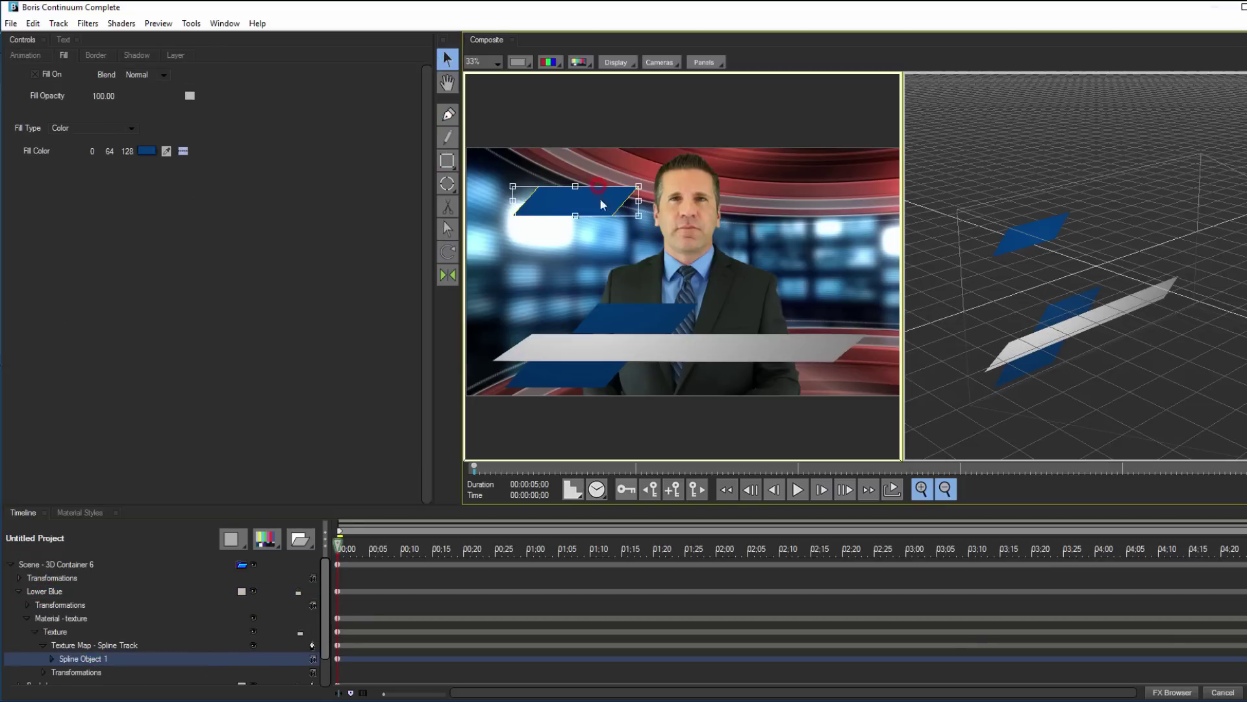
pyautogui.moveTo(602, 205); pyautogui.dragTo(622, 331)
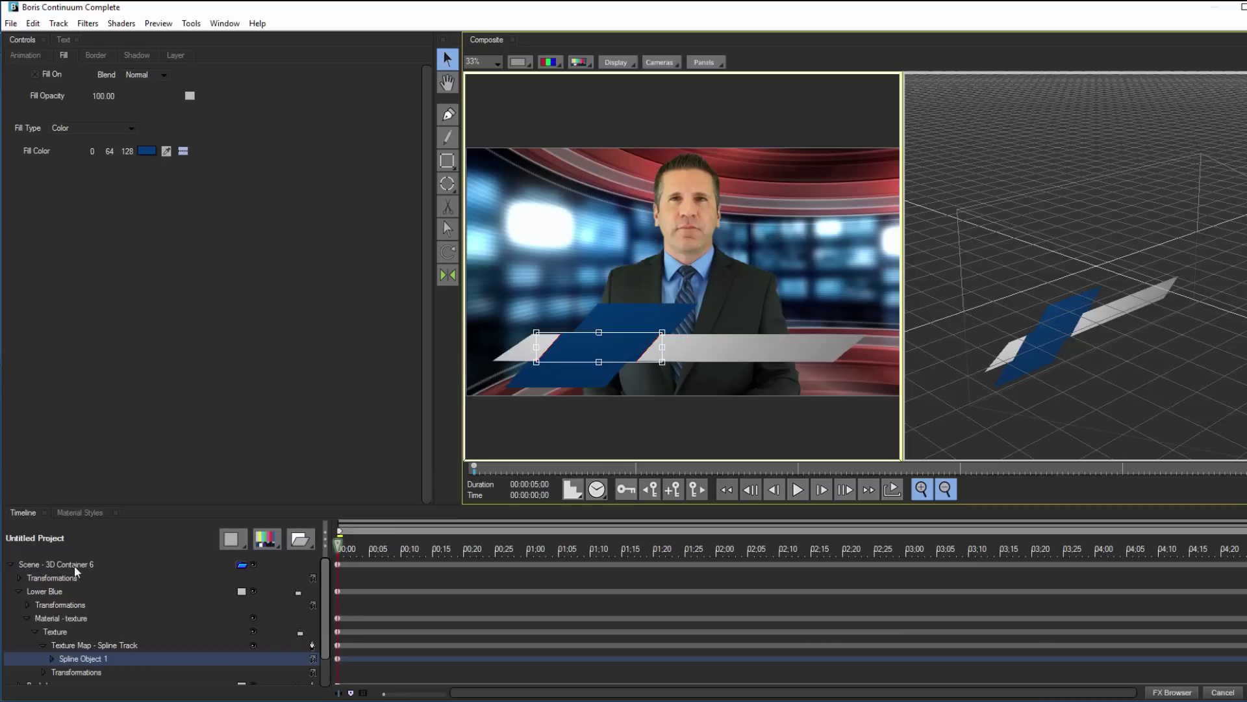
pyautogui.click(39, 594)
pyautogui.scroll(-2, 54, 657)
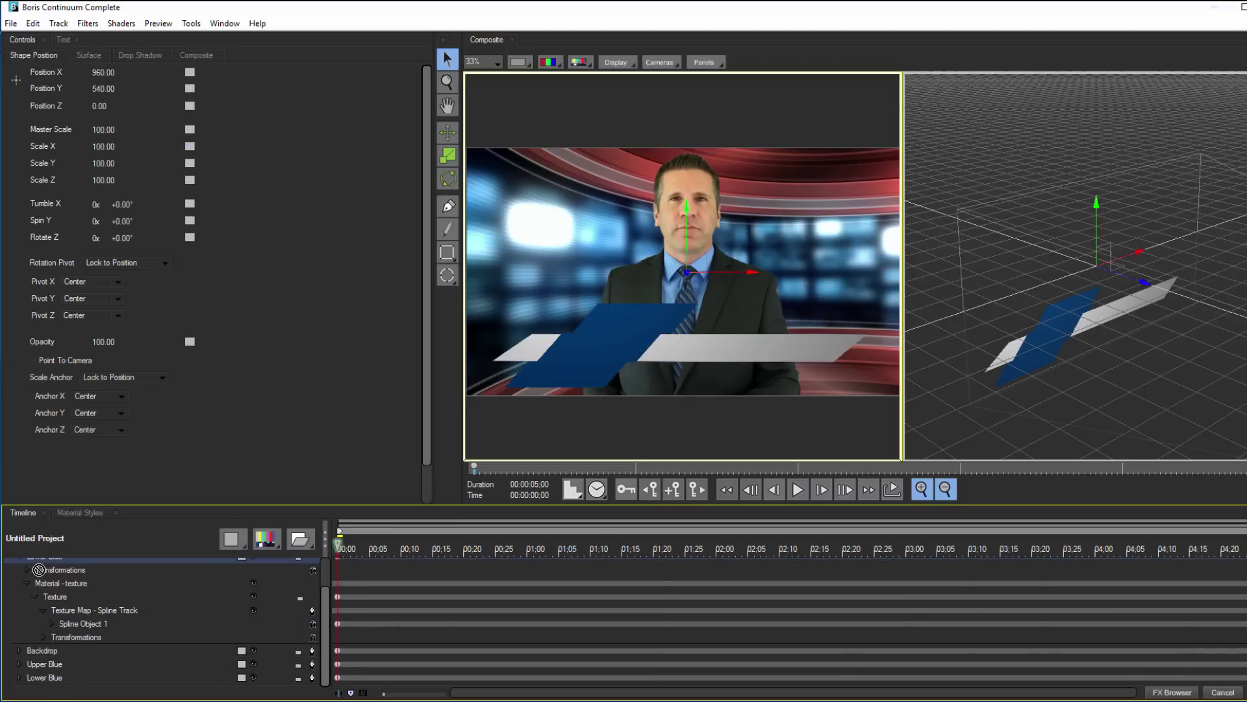
pyautogui.scroll(1, 64, 588)
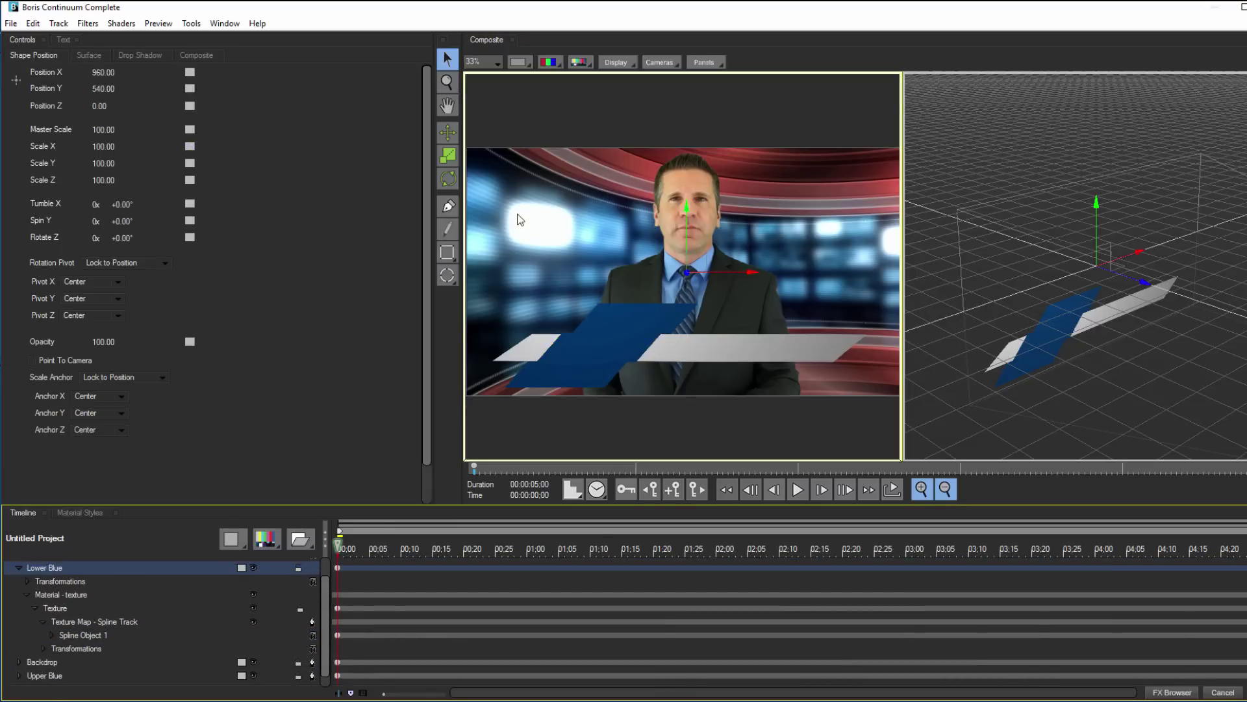
# Drag the blue shape's four corners to enlarge it across the white strip
pyautogui.click(446, 208)
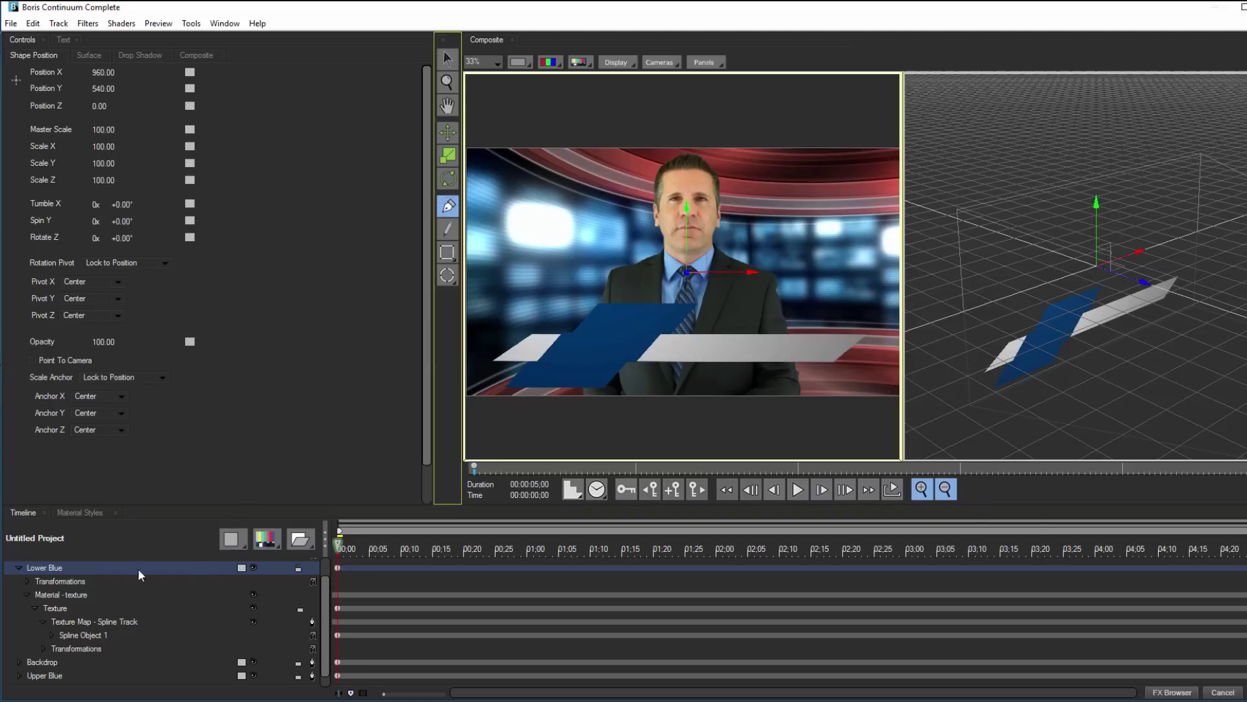
pyautogui.click(71, 634)
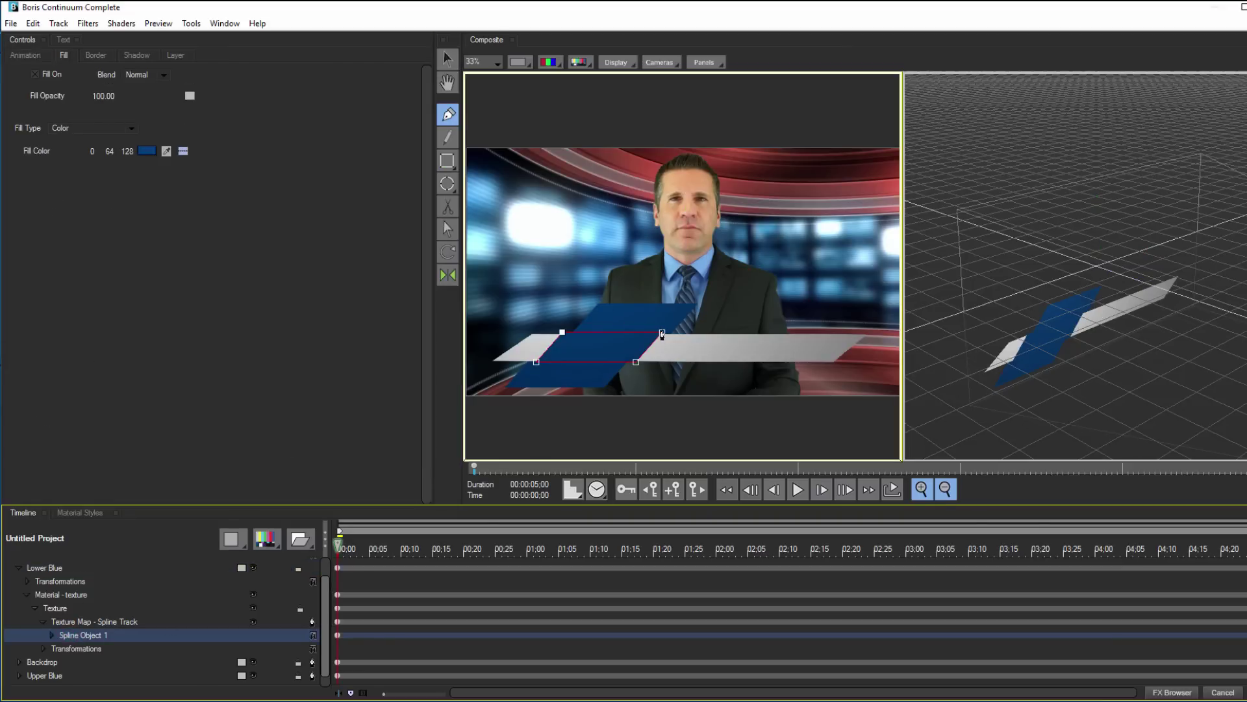
pyautogui.moveTo(692, 301); pyautogui.dragTo(673, 303)
pyautogui.moveTo(635, 362); pyautogui.dragTo(605, 388)
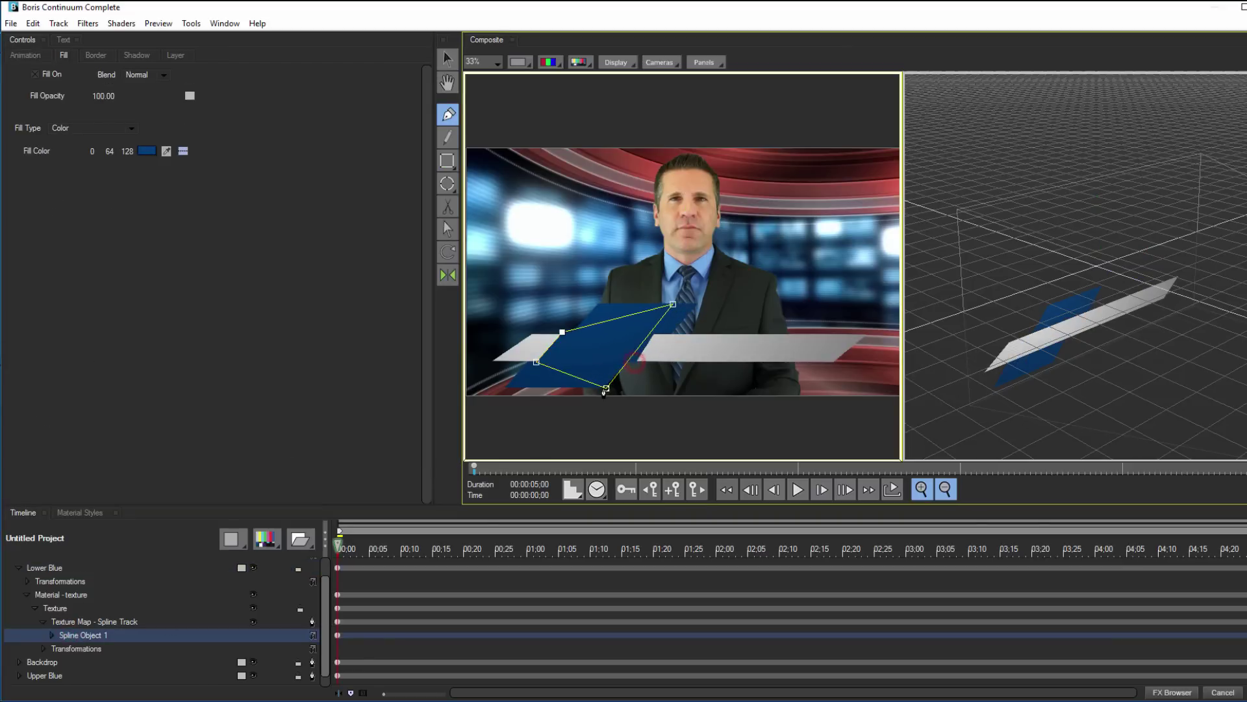
pyautogui.moveTo(562, 332); pyautogui.dragTo(598, 305)
pyautogui.moveTo(536, 362); pyautogui.dragTo(539, 388)
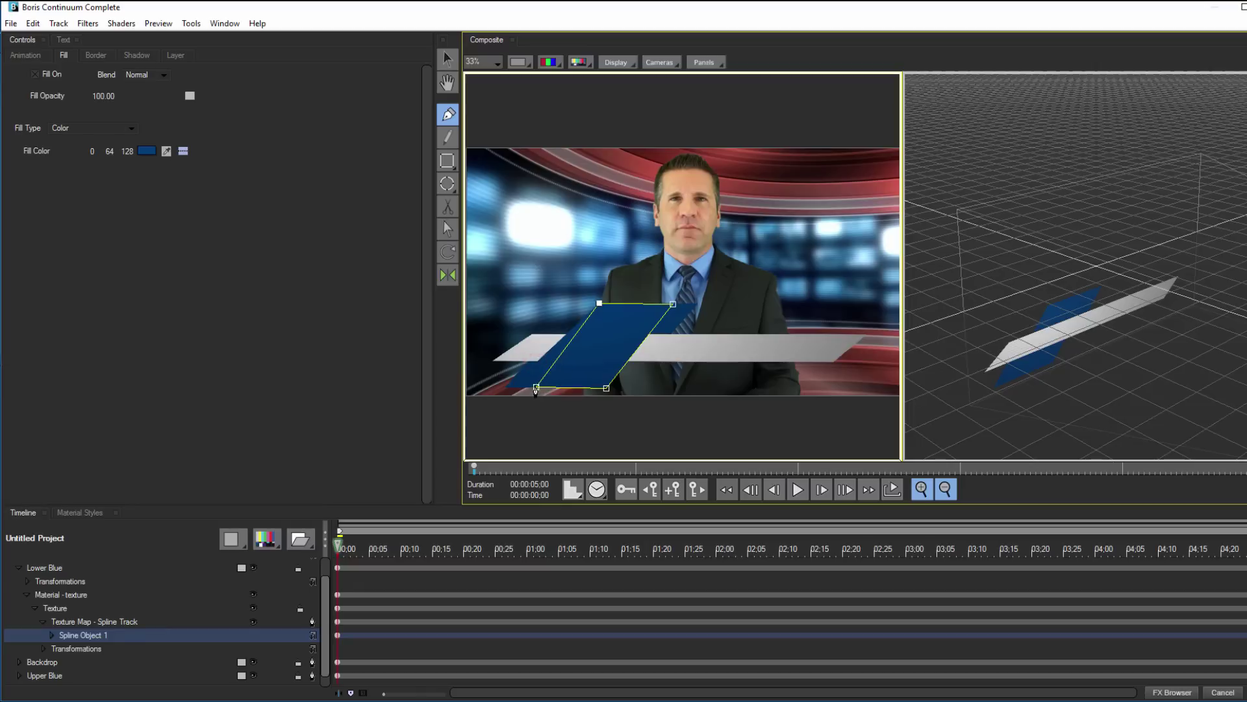
pyautogui.click(632, 336)
# Change the band's fill to a lighter blue, 0,128,192
pyautogui.click(147, 152)
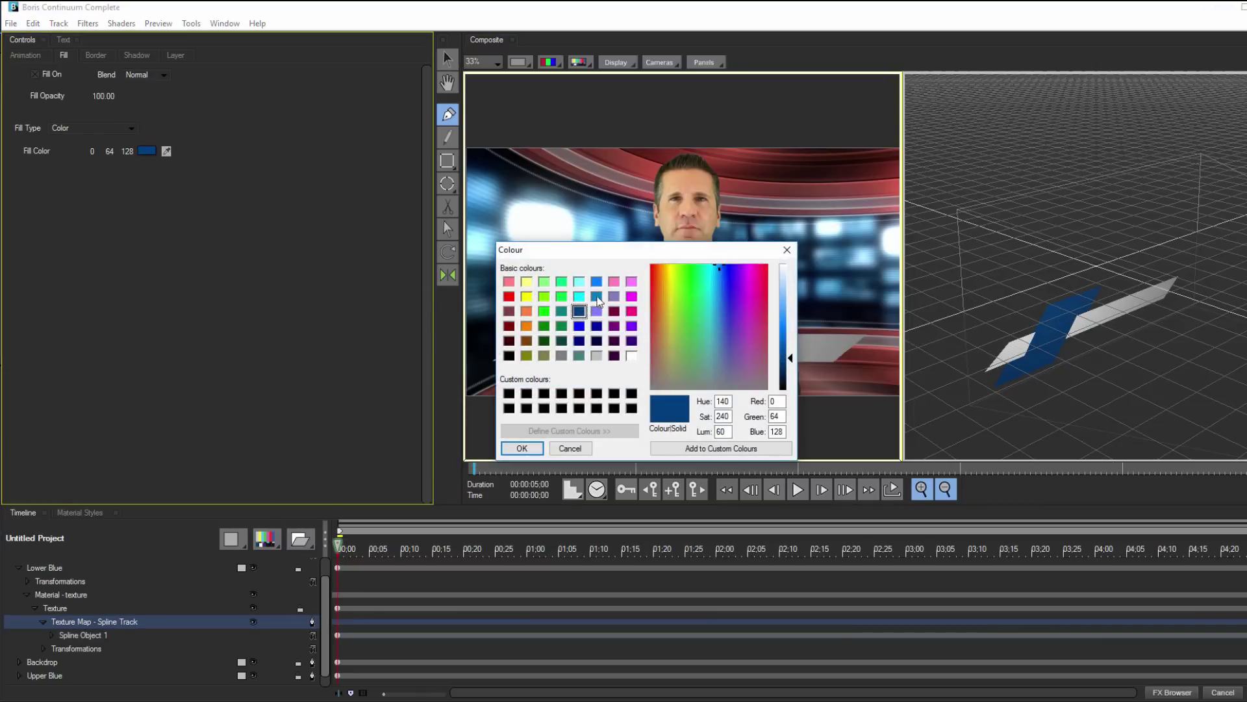
pyautogui.click(597, 296)
pyautogui.click(527, 448)
# Rename the Lower Blue track to 'Middle Spline'
pyautogui.rightClick(117, 566)
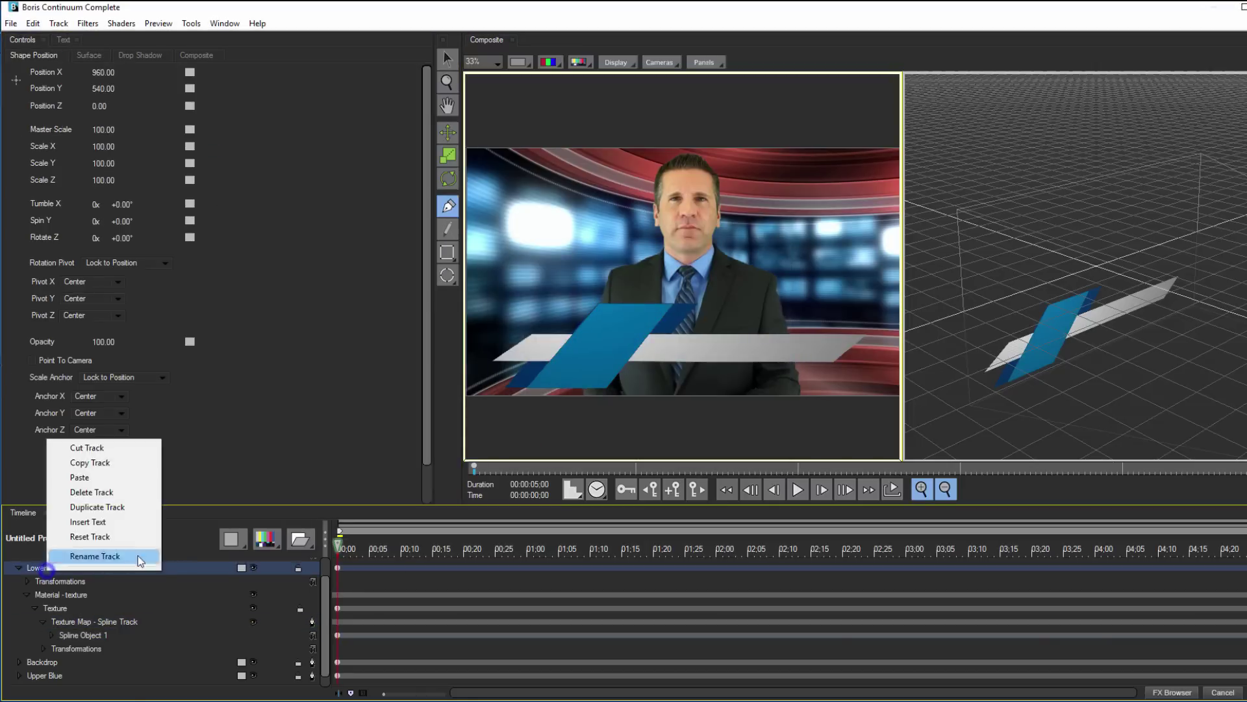
pyautogui.click(132, 556)
pyautogui.write('Middle Spline')
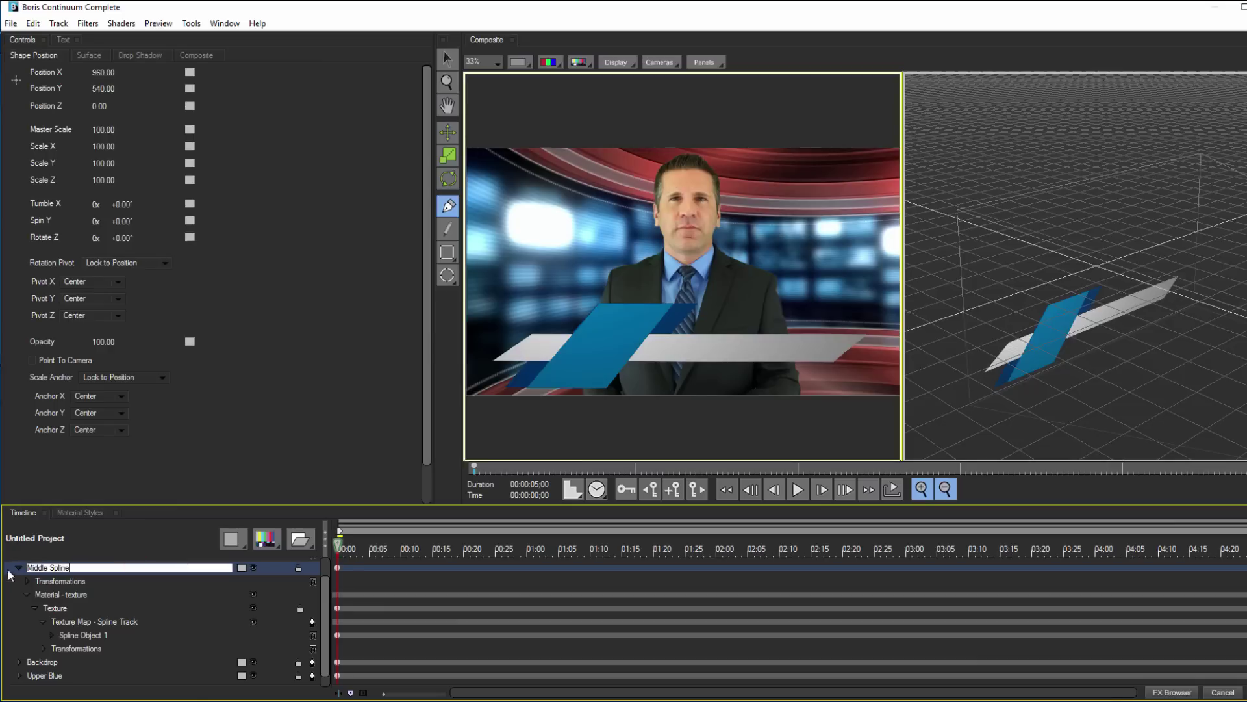
pyautogui.press('Return')
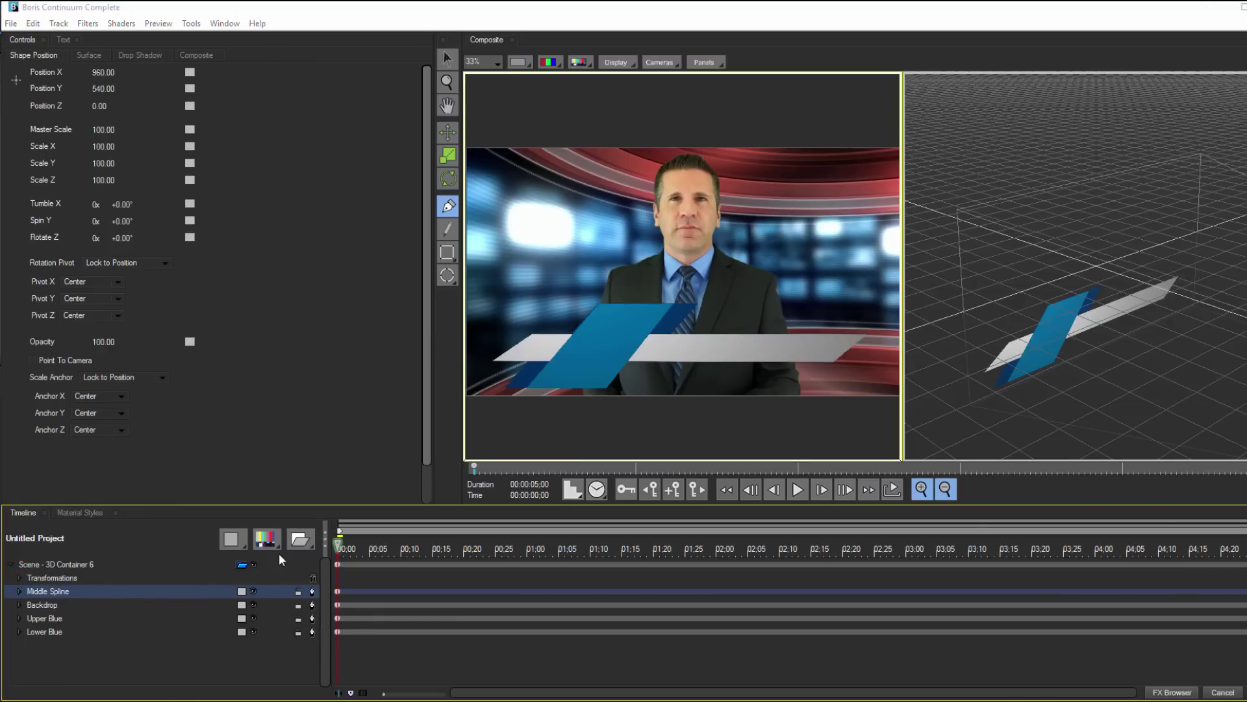
pyautogui.click(278, 544)
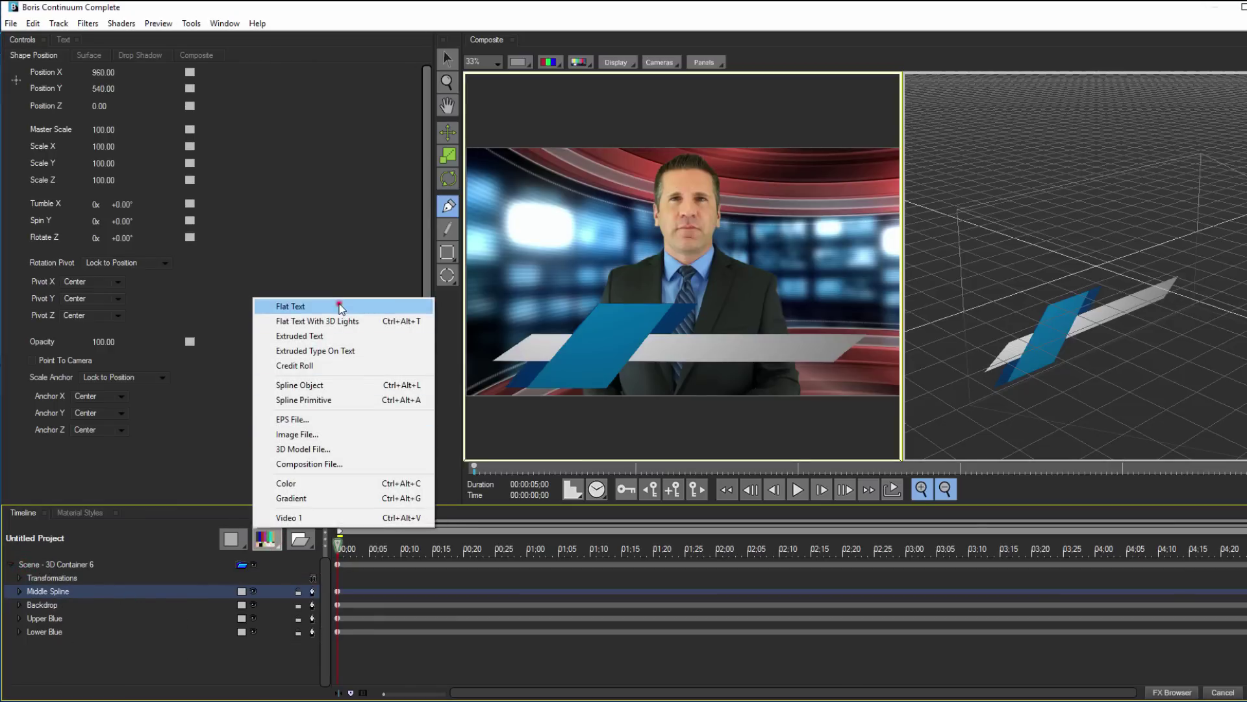
# Add a Flat Text layer and replace 'Boris FX' with 'Lower Thirds With Title Studio'
pyautogui.click(338, 303)
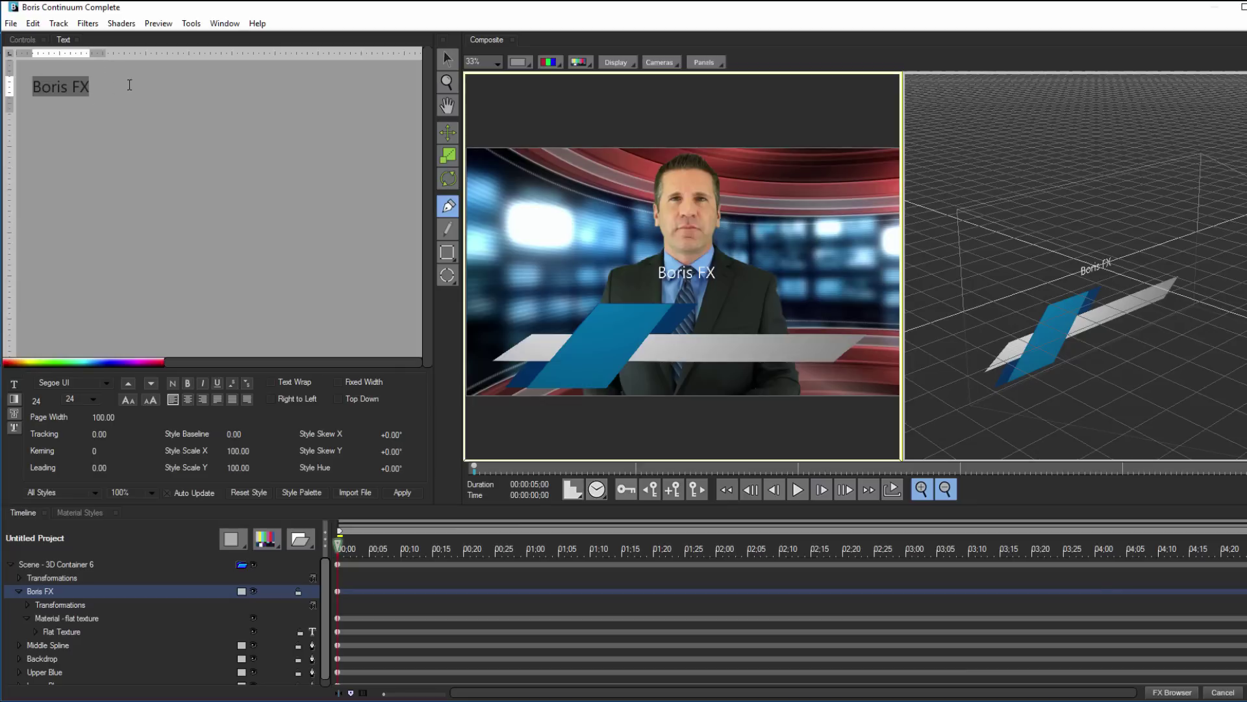
pyautogui.moveTo(129, 85); pyautogui.dragTo(24, 88)
pyautogui.write('Lower Thirds W')
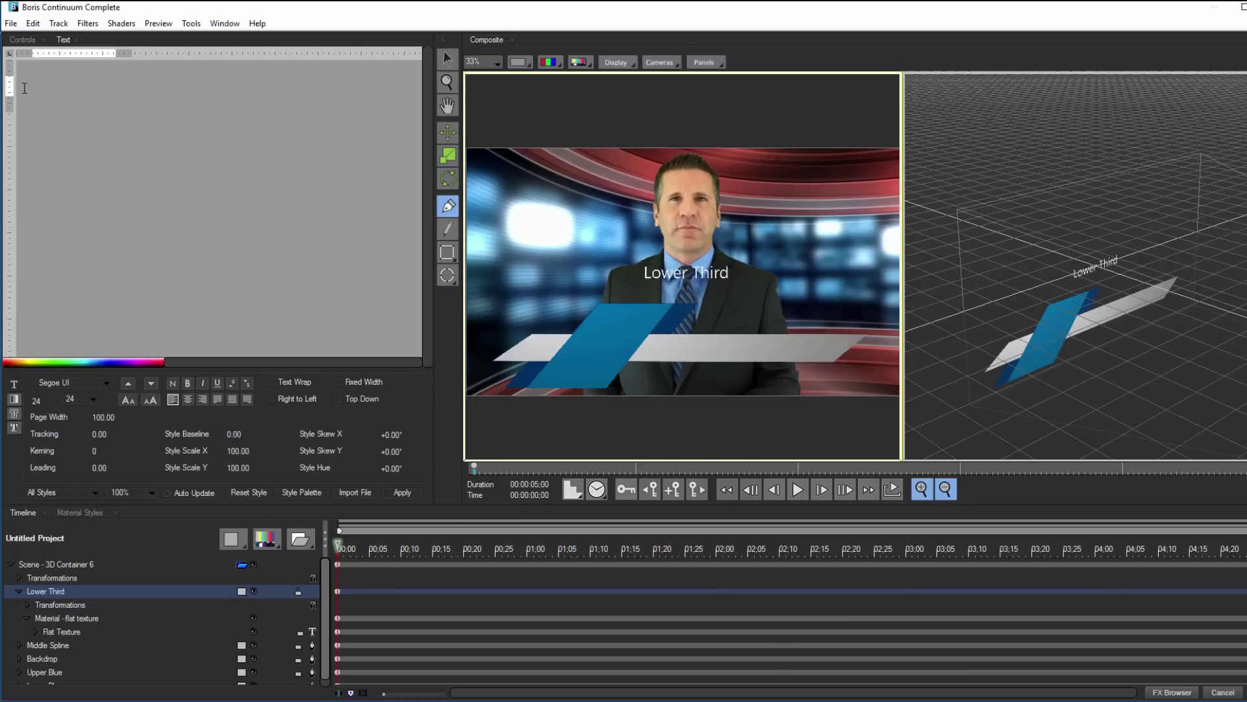
pyautogui.write('ith Title Studio')
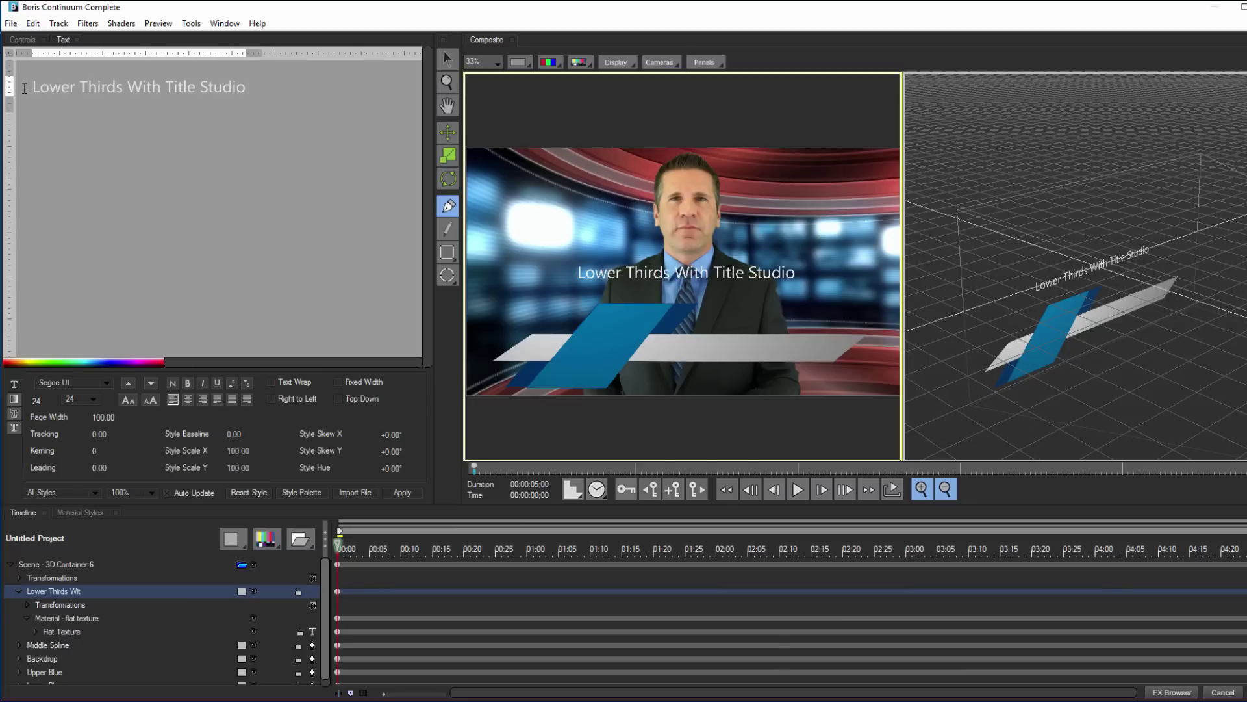
# Set the title text's fill colour to black
pyautogui.moveTo(263, 87); pyautogui.dragTo(29, 87)
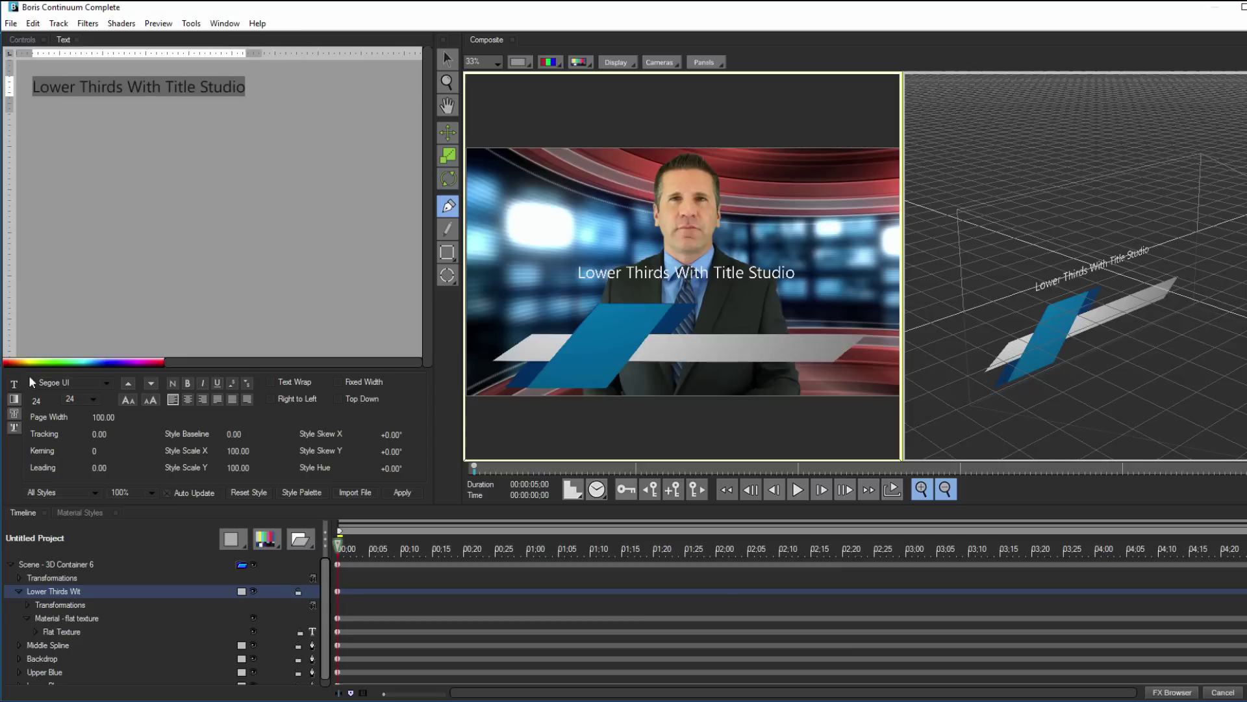
pyautogui.click(14, 398)
pyautogui.click(14, 414)
pyautogui.click(14, 428)
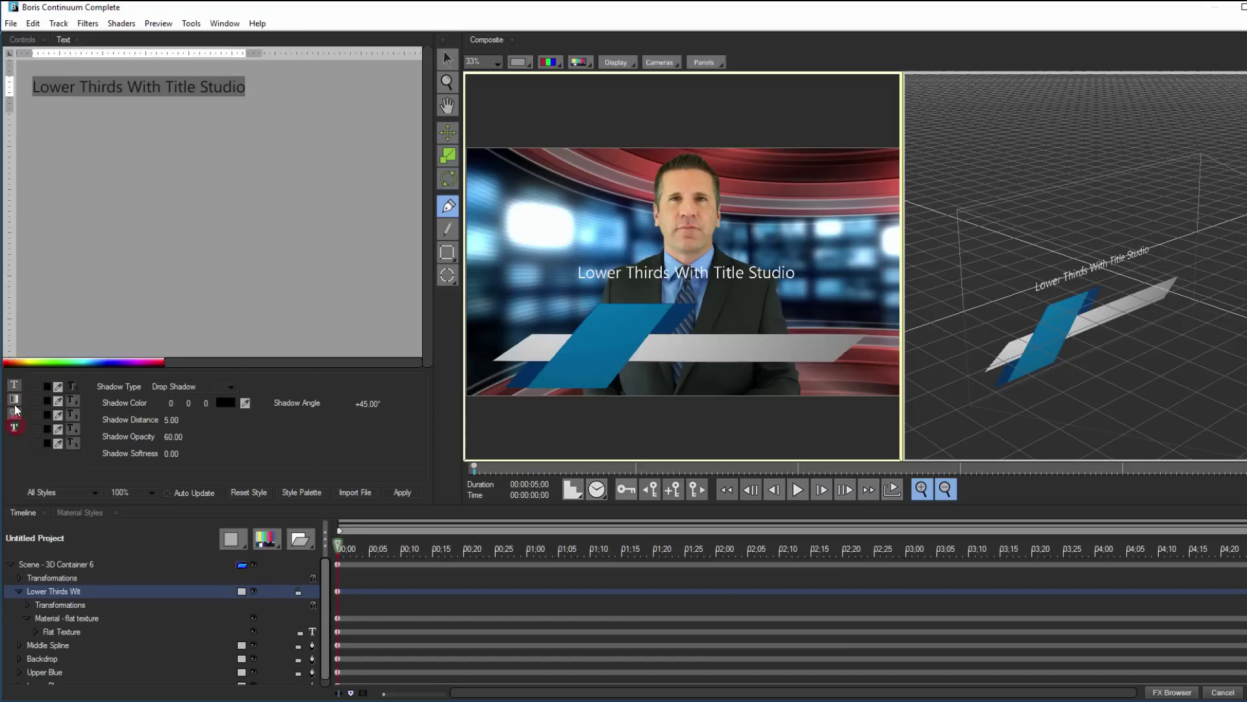
pyautogui.click(14, 399)
pyautogui.click(163, 438)
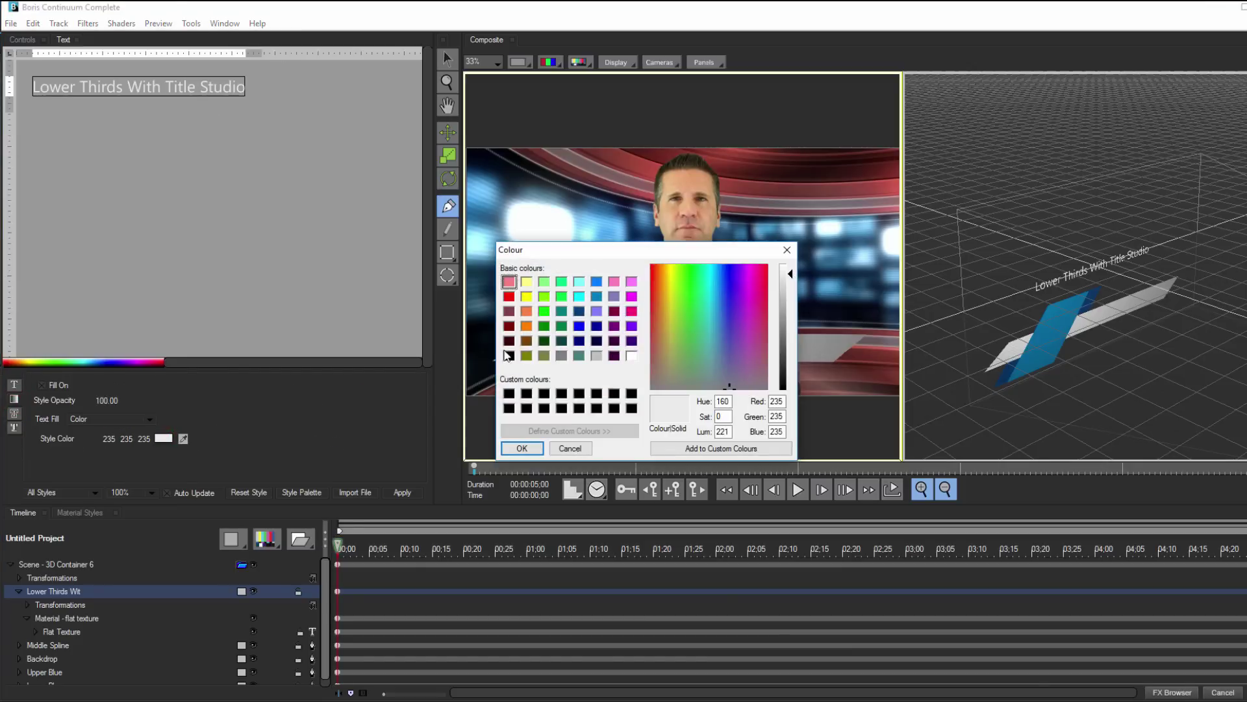
pyautogui.click(508, 356)
pyautogui.click(522, 448)
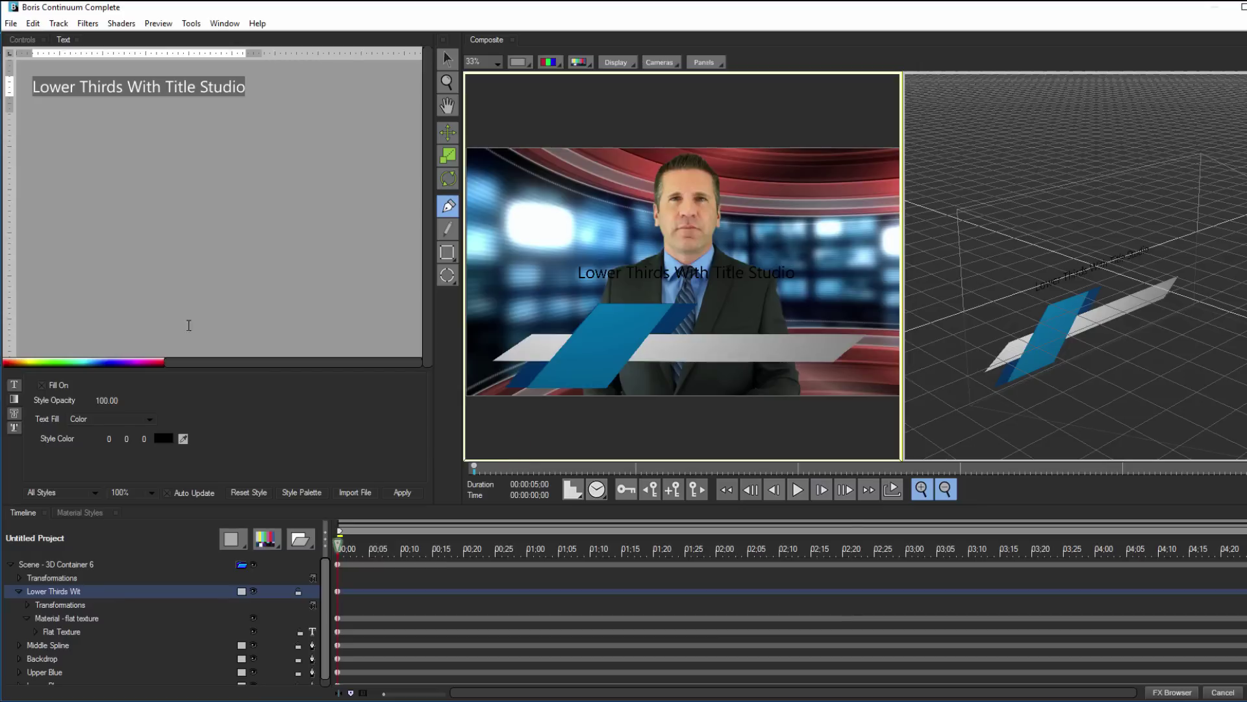
# Drag the title down onto the white lower-third bar beside the blue shape
pyautogui.click(224, 23)
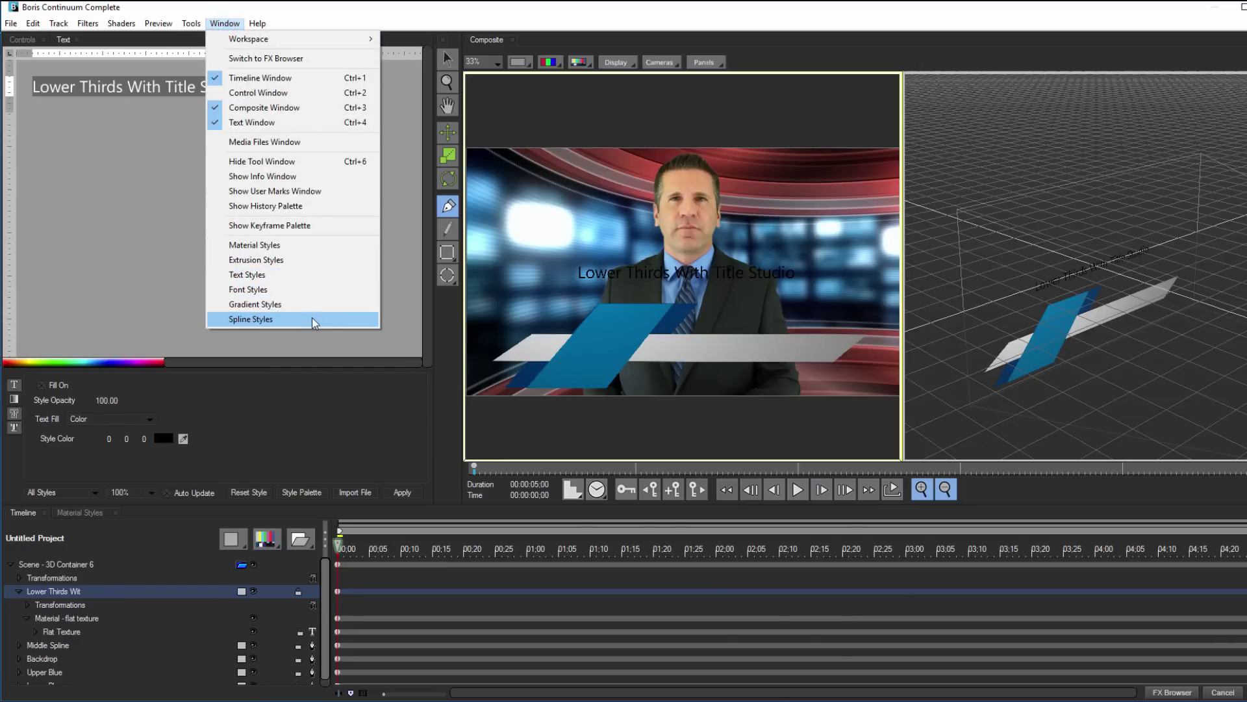
pyautogui.click(146, 195)
pyautogui.click(139, 192)
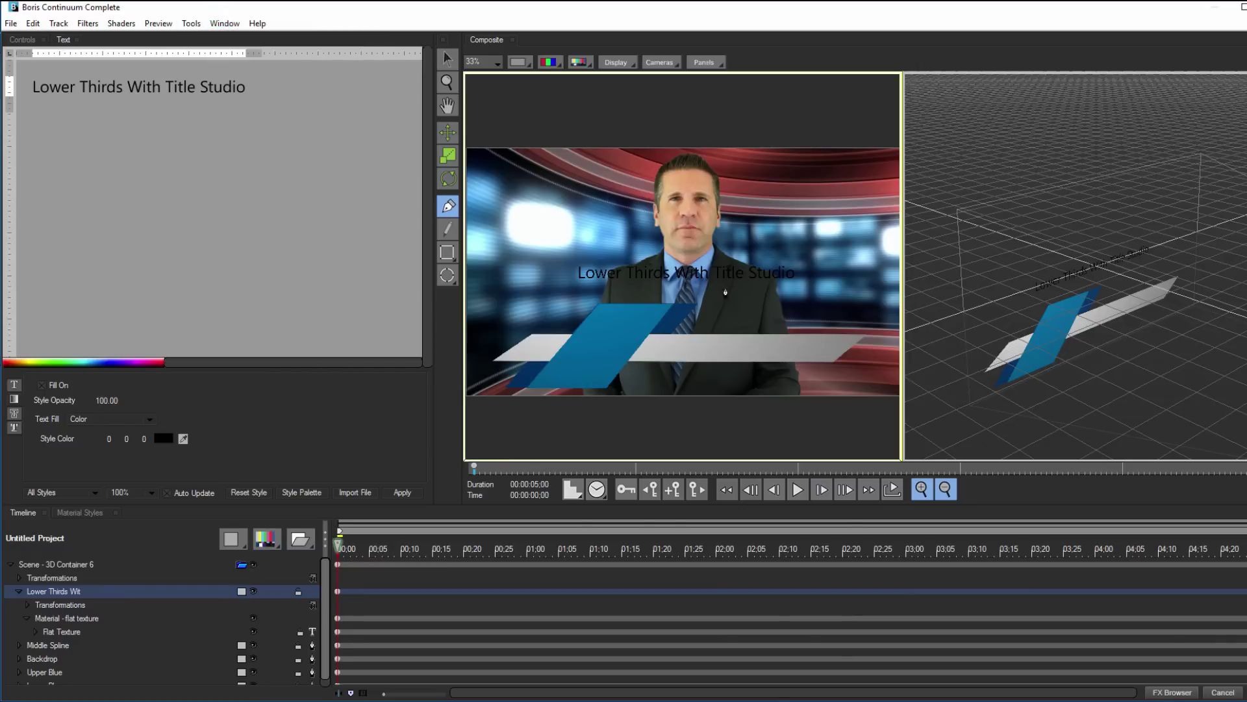
pyautogui.click(447, 58)
pyautogui.moveTo(700, 266); pyautogui.dragTo(764, 335)
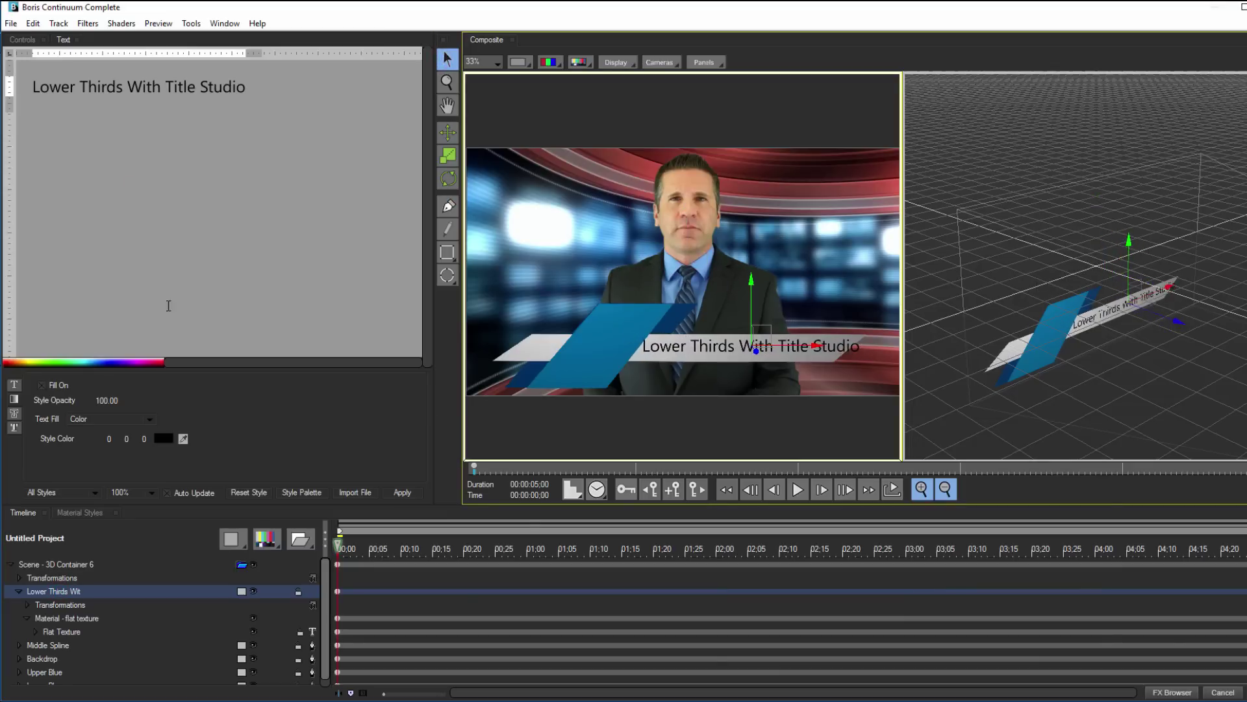
pyautogui.click(286, 89)
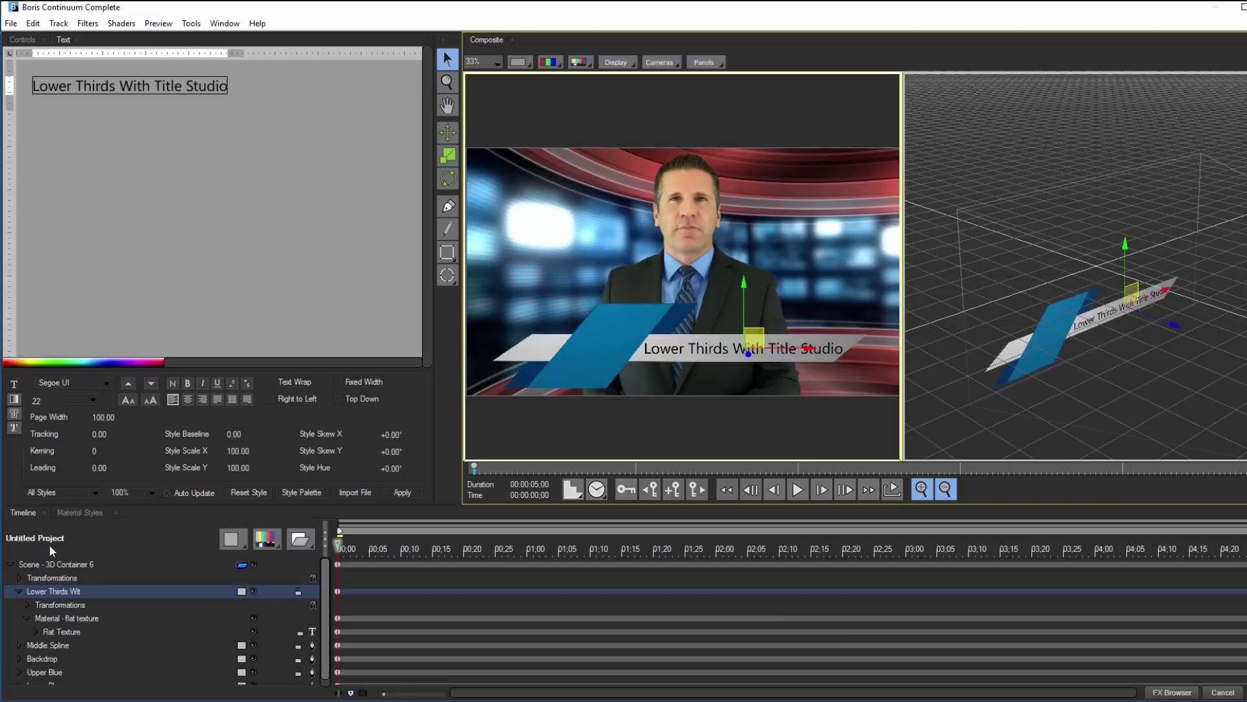
pyautogui.click(20, 591)
pyautogui.click(81, 653)
pyautogui.click(65, 577)
# Review the title material's Fill, Border, Shadow, Generator, Layer and Type On parameters
pyautogui.click(20, 591)
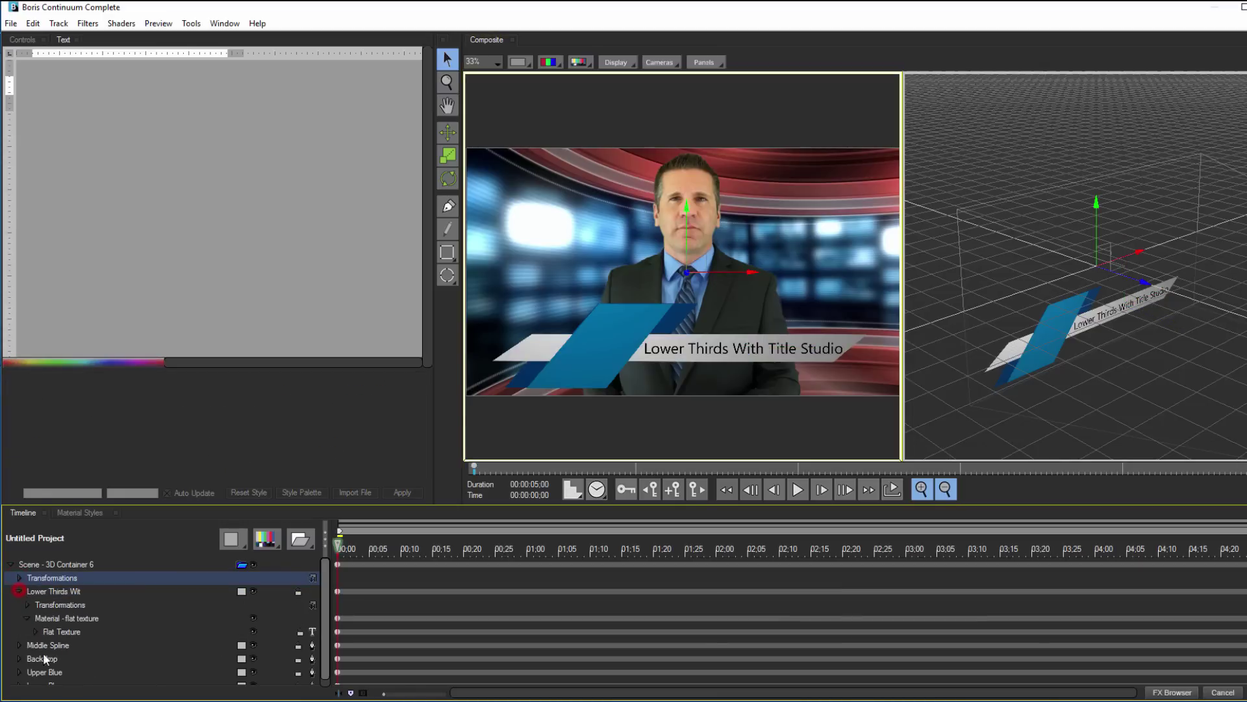
pyautogui.click(65, 617)
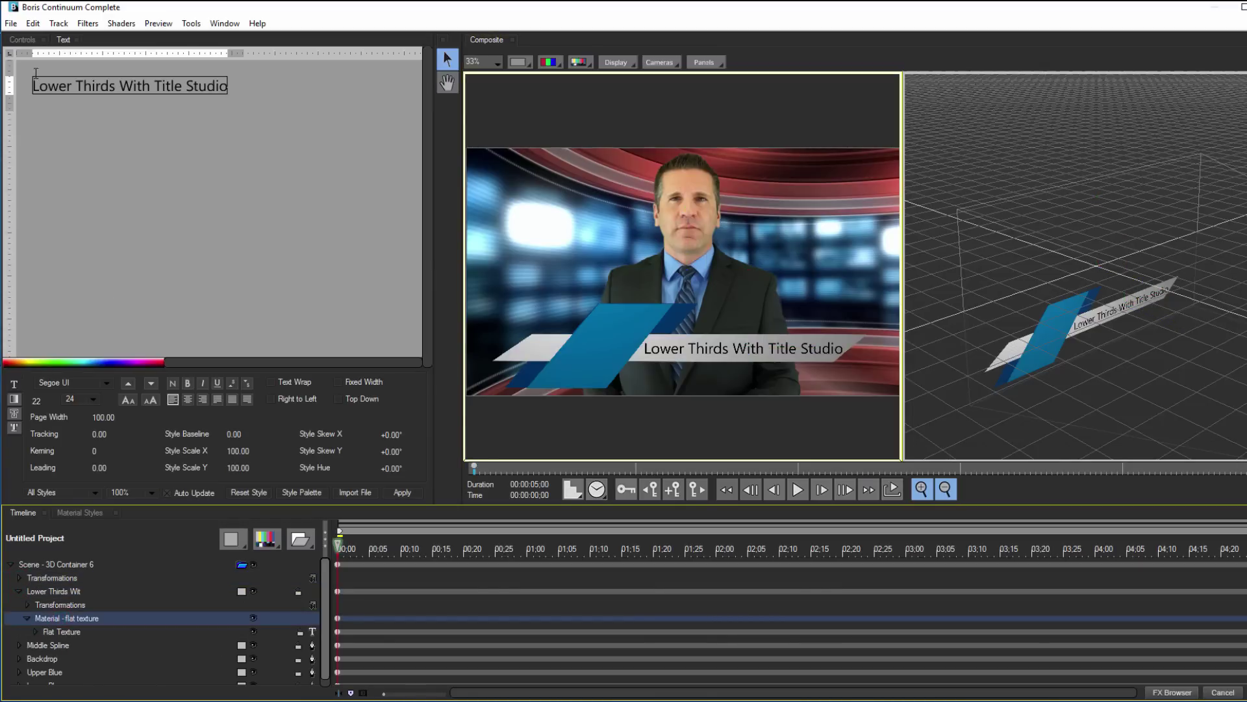
pyautogui.click(24, 39)
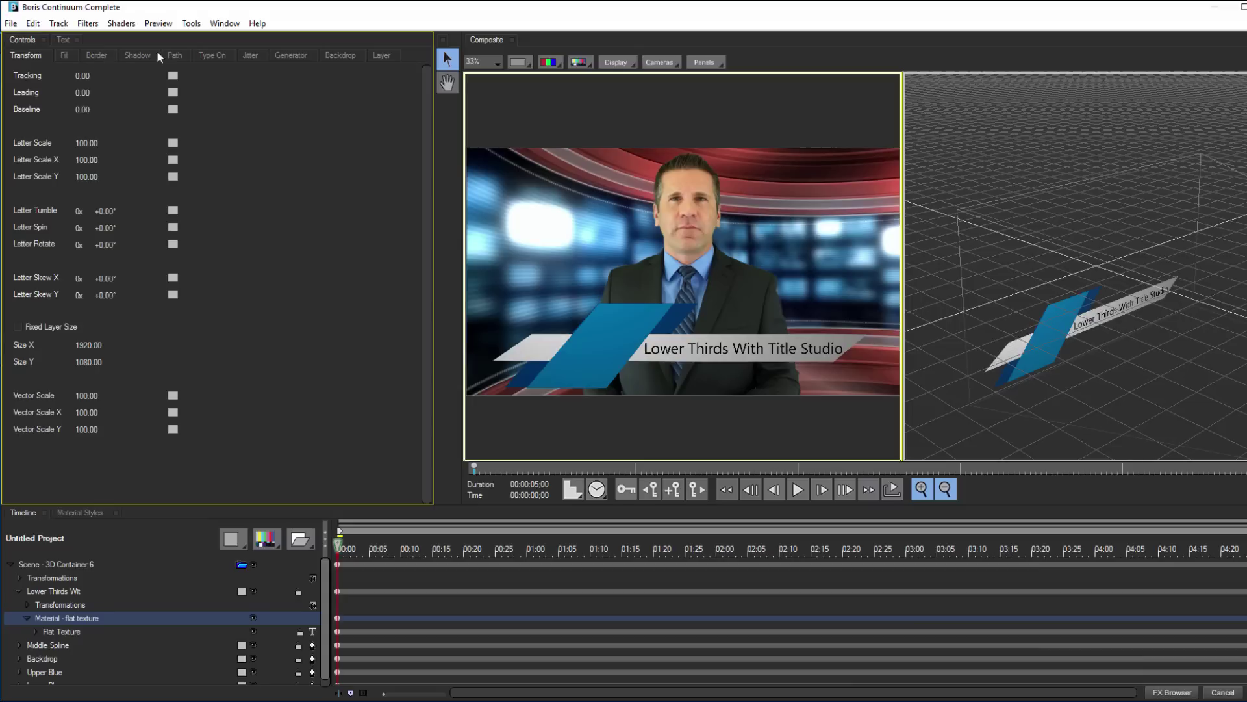
pyautogui.click(65, 55)
pyautogui.click(96, 55)
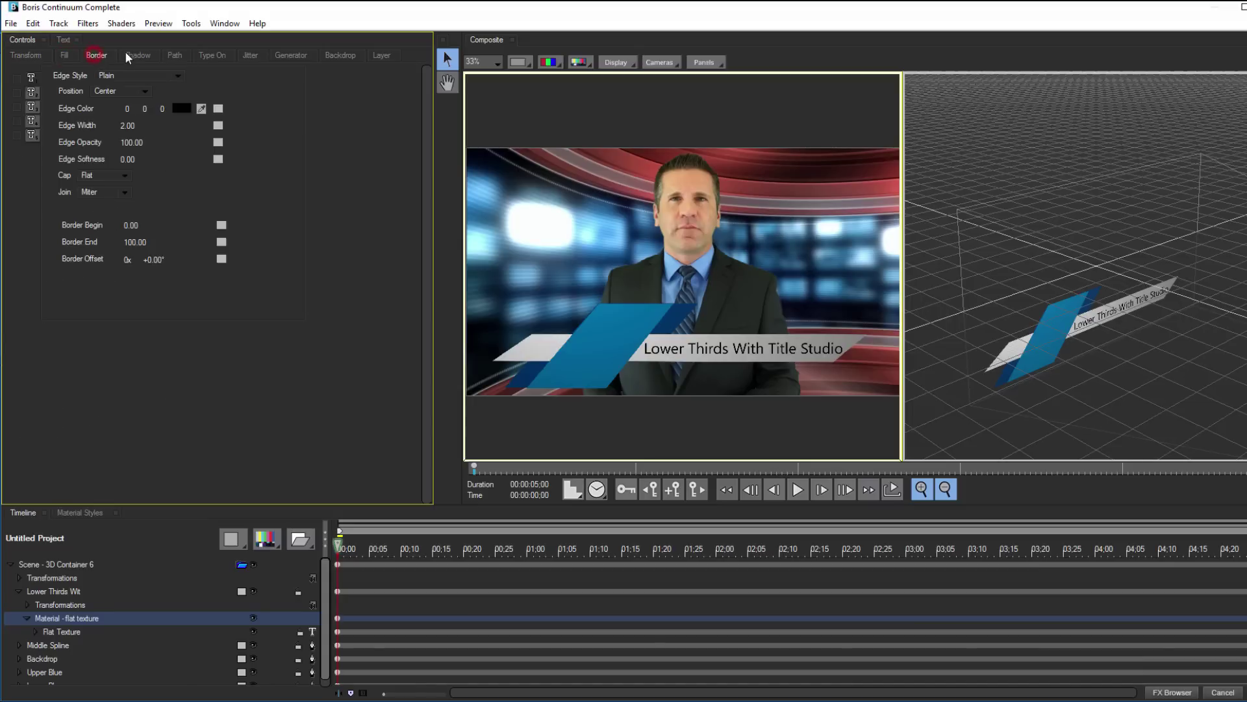
pyautogui.click(138, 55)
pyautogui.click(290, 55)
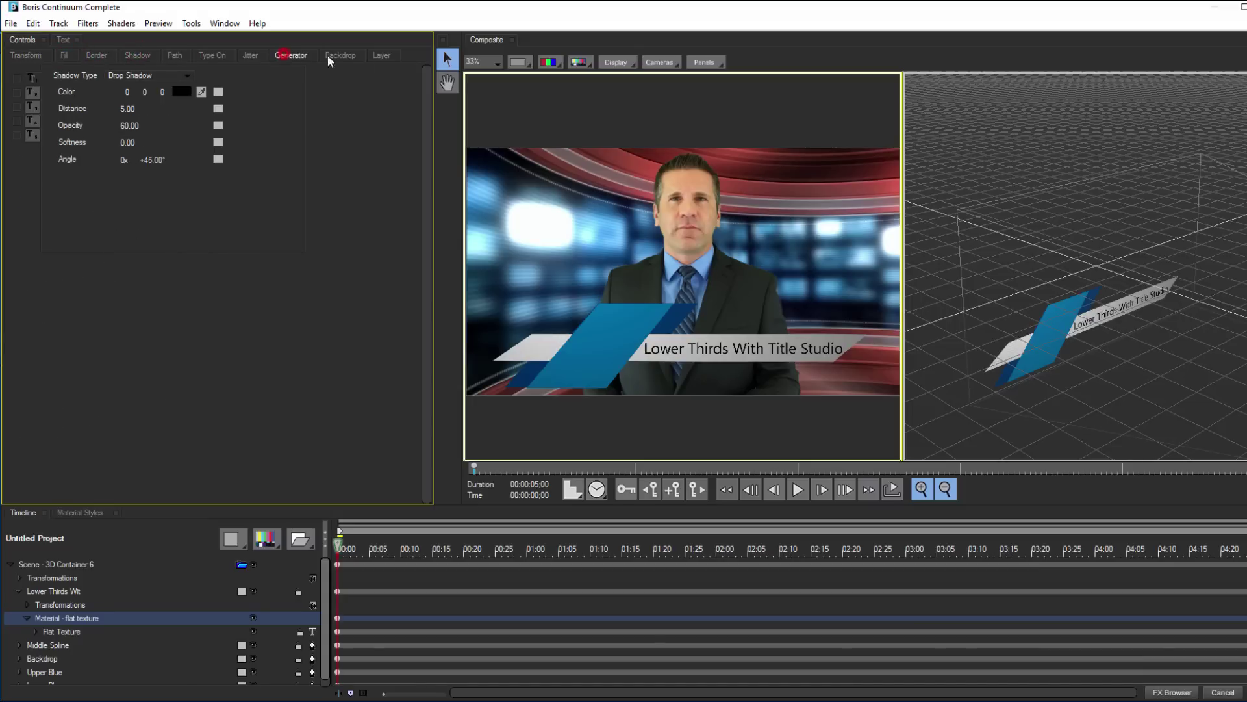
pyautogui.click(390, 55)
pyautogui.click(208, 56)
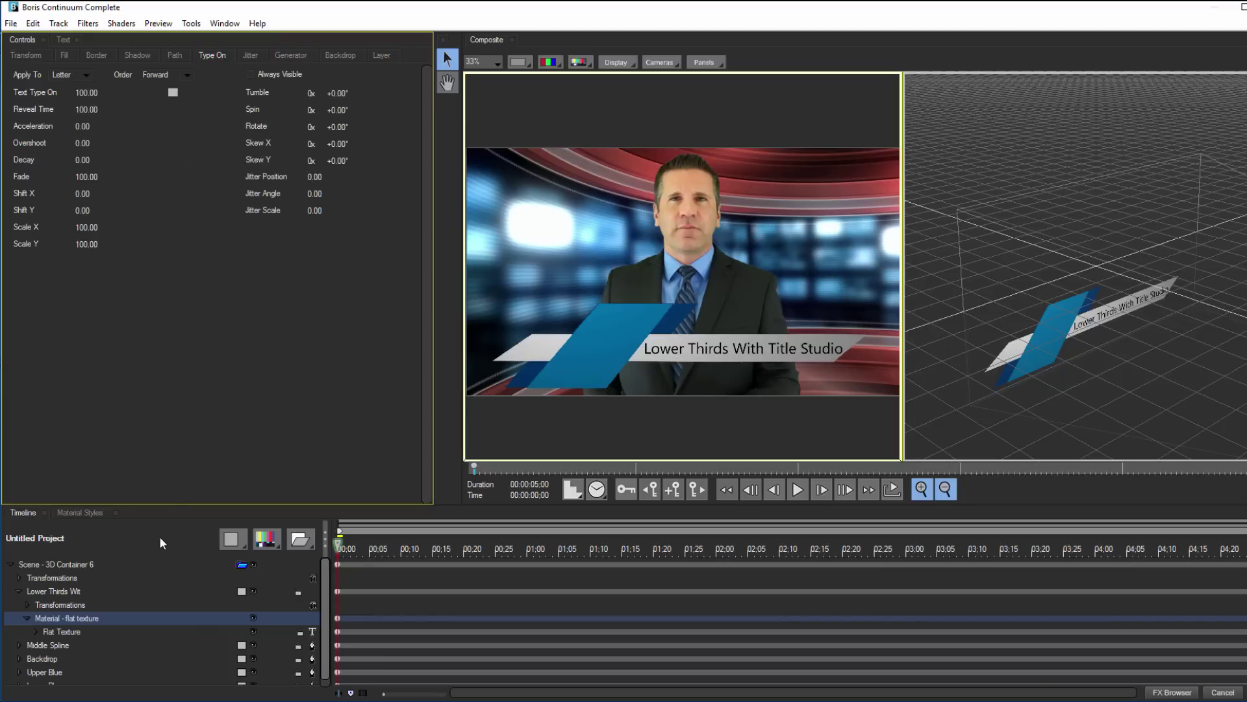
pyautogui.click(18, 589)
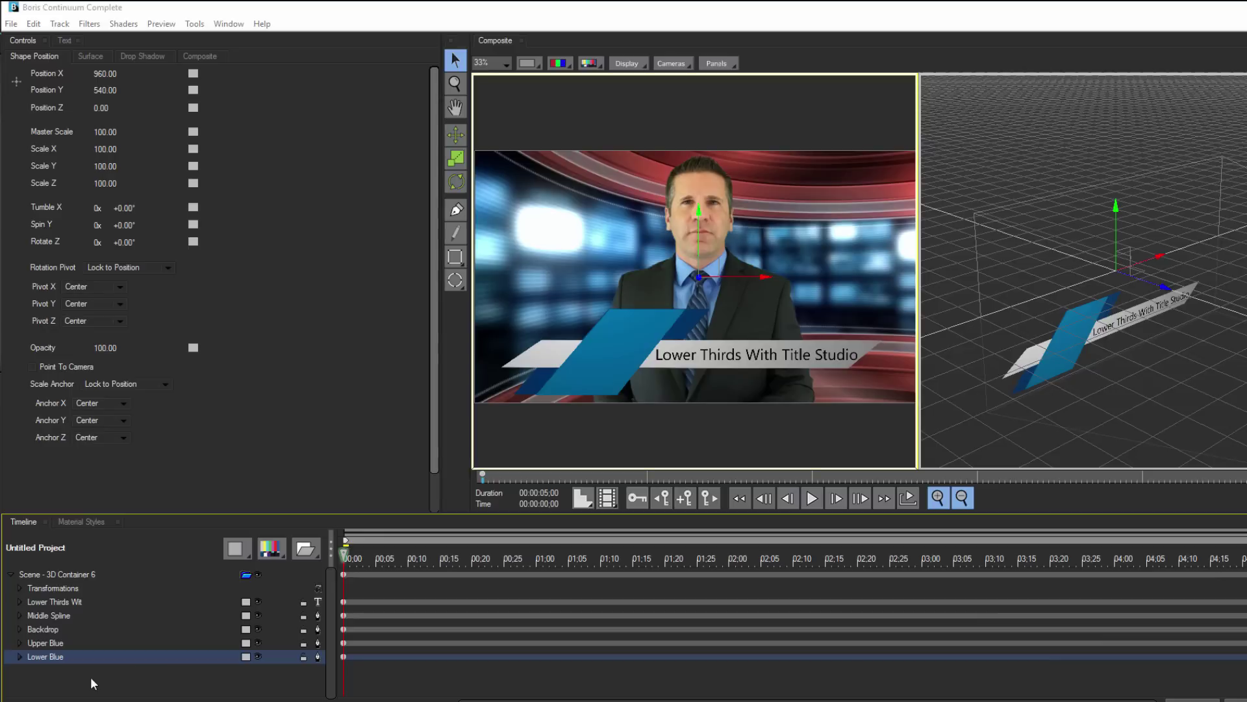
# Give Lower Blue's texture a linear Bottom crop keyframe at 00:00, cropping the bar away
pyautogui.click(50, 657)
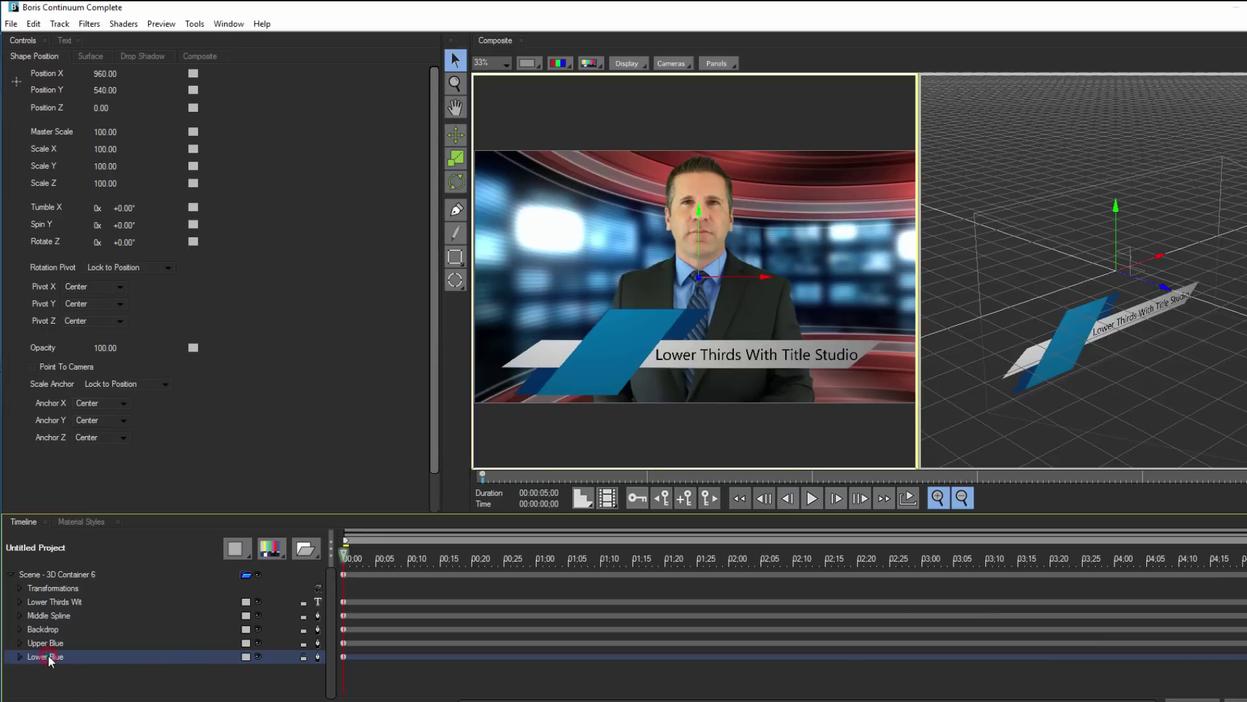
pyautogui.click(19, 656)
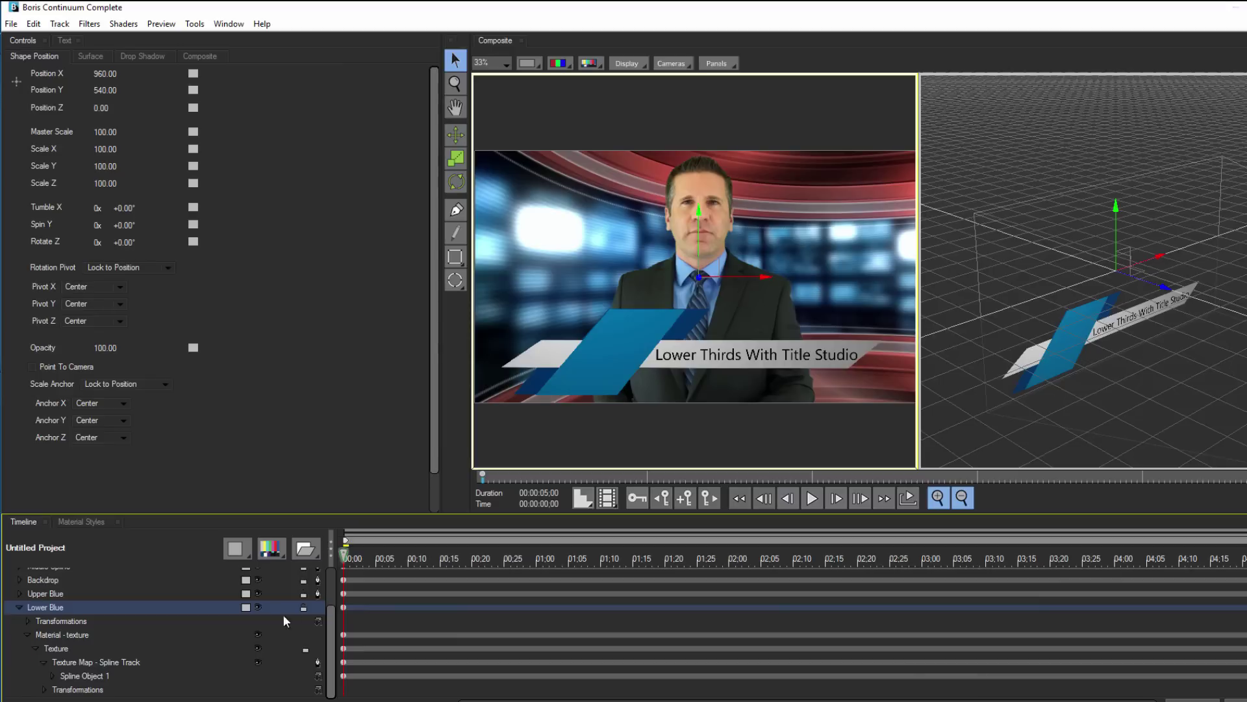
pyautogui.click(58, 648)
pyautogui.click(181, 57)
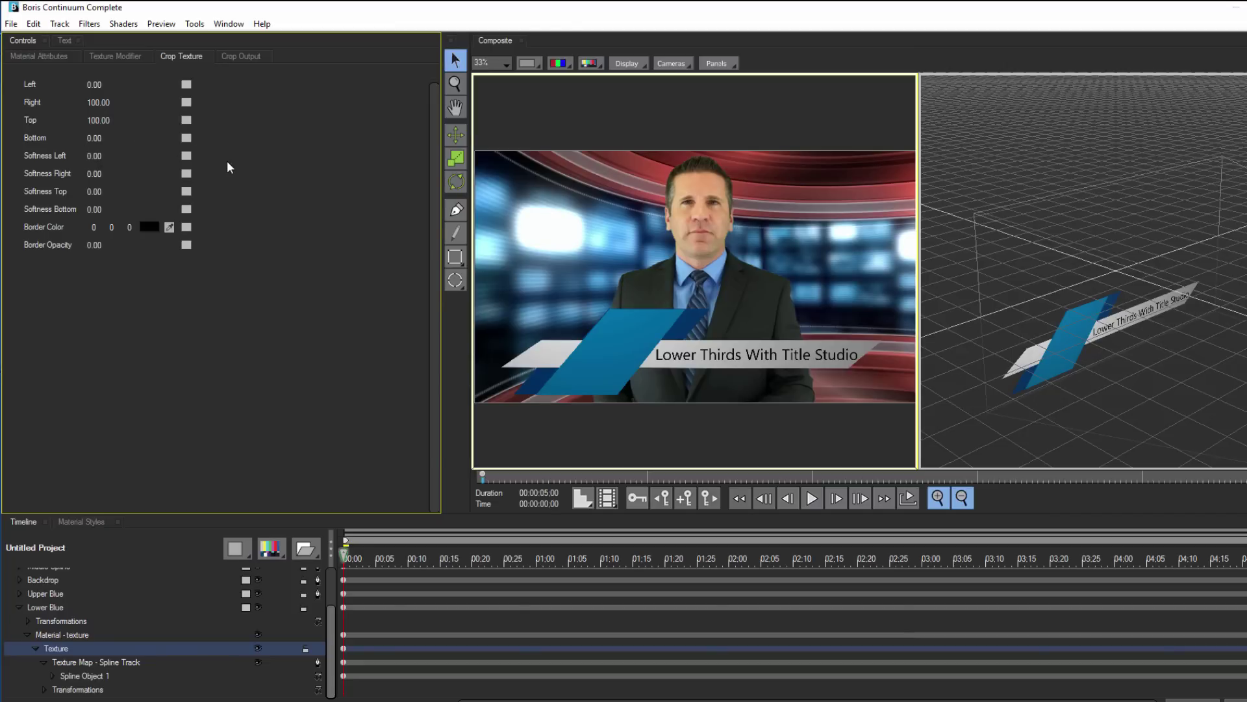
pyautogui.click(185, 137)
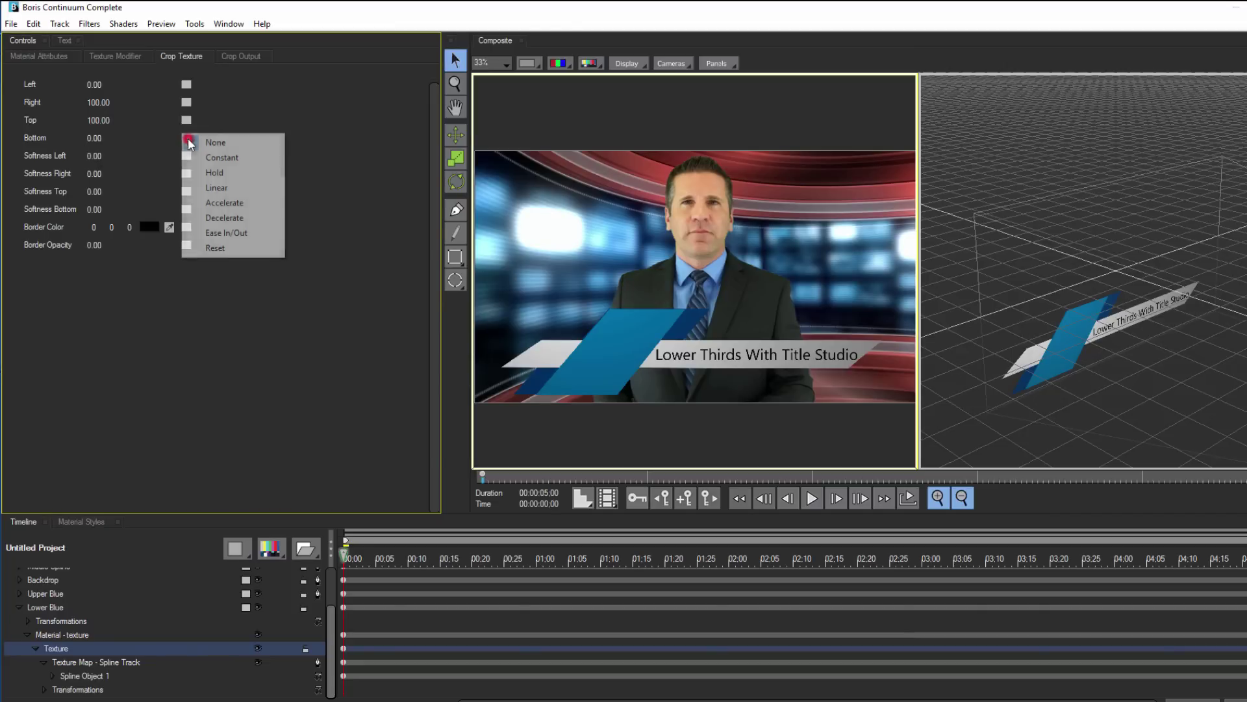
pyautogui.click(211, 188)
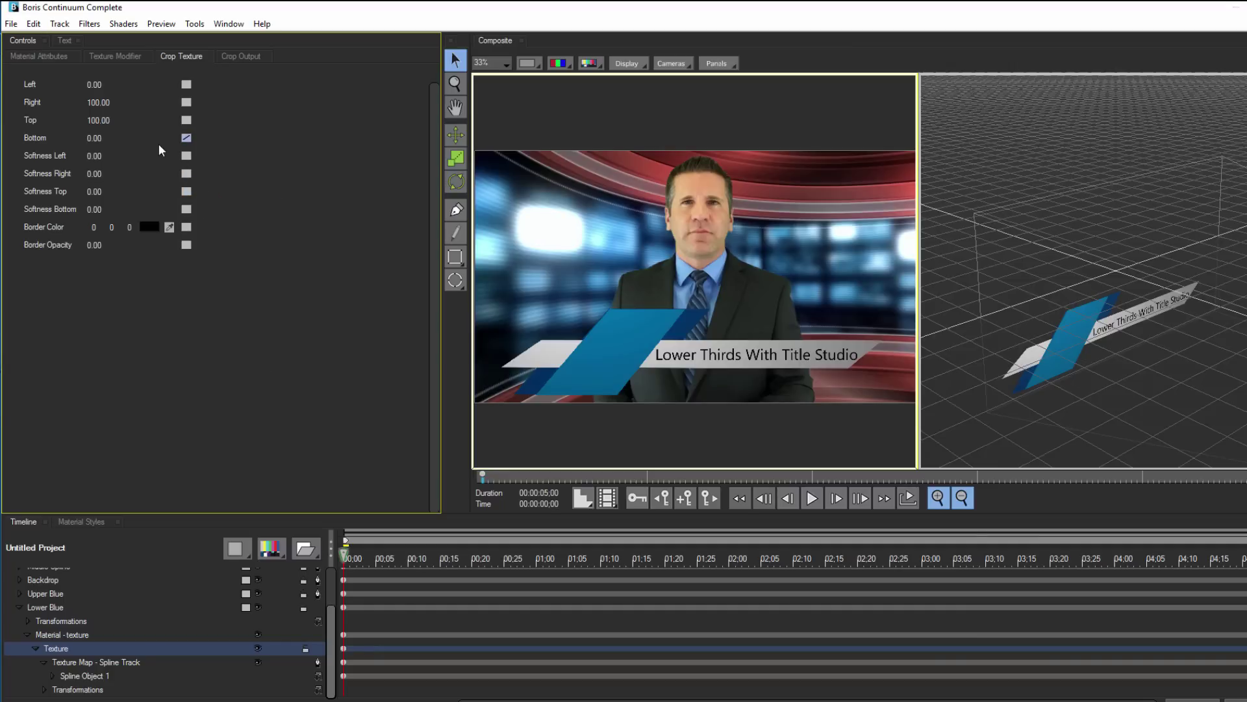
pyautogui.moveTo(96, 141)
pyautogui.mouseDown()
pyautogui.moveTo(119, 135)
pyautogui.moveTo(93, 147)
pyautogui.moveTo(101, 142)
pyautogui.mouseUp()
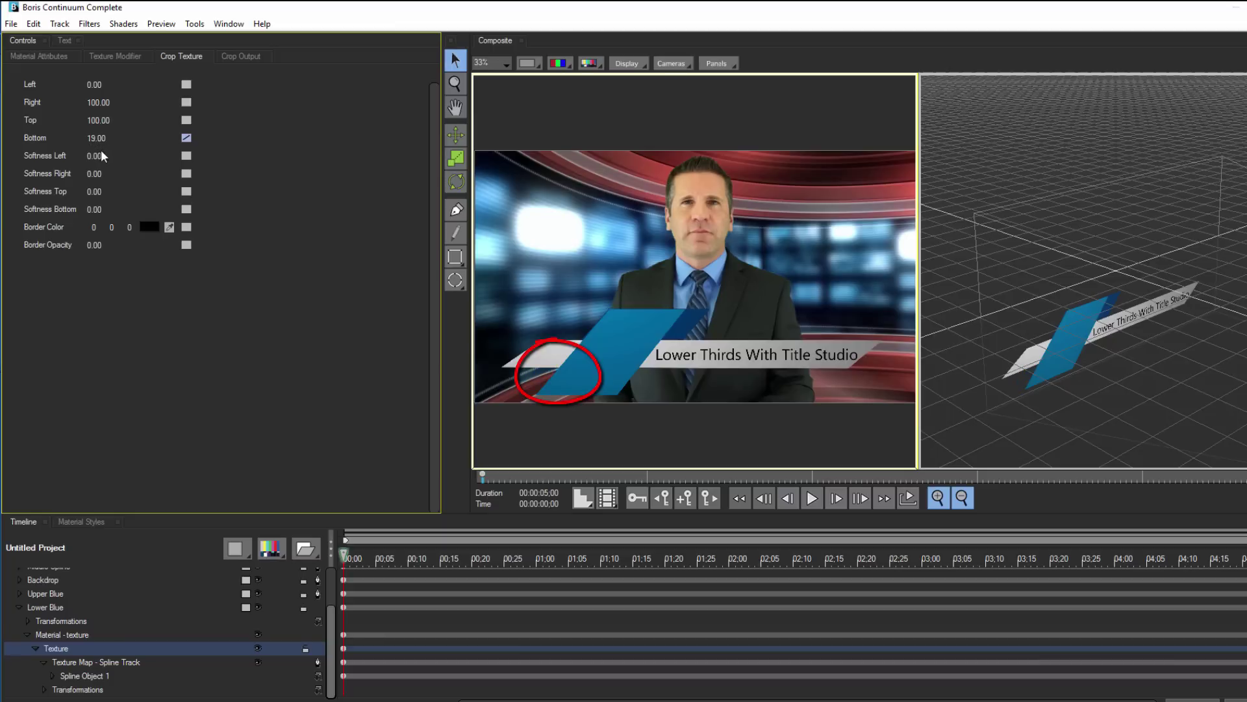
# Key the Bottom crop back to 0.00 at 00:05, then return to the first frame
pyautogui.click(351, 560)
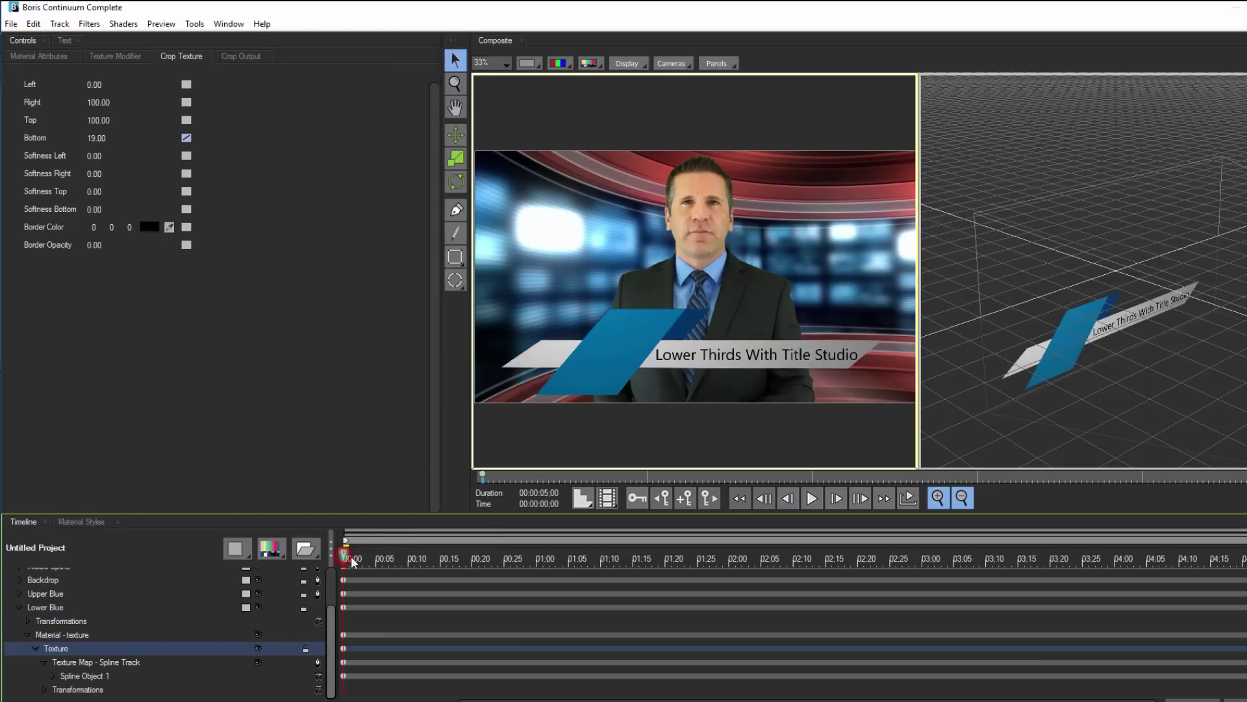
pyautogui.moveTo(351, 559); pyautogui.dragTo(383, 559)
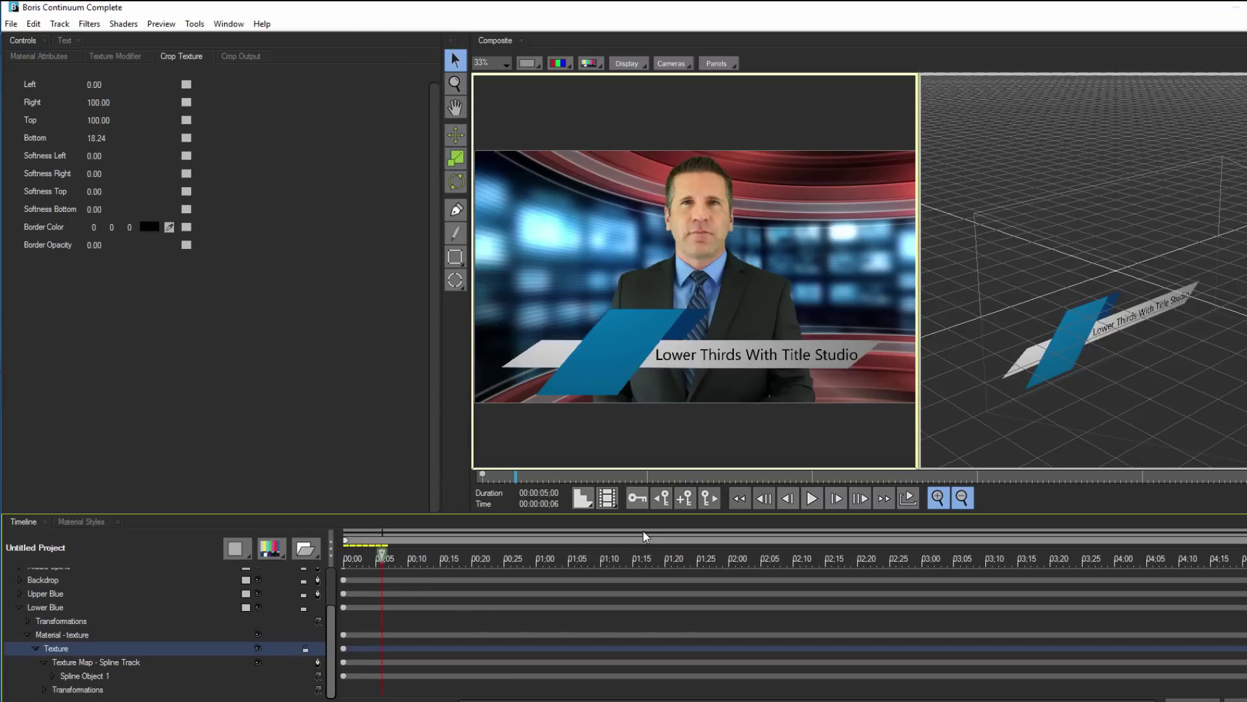
pyautogui.click(684, 500)
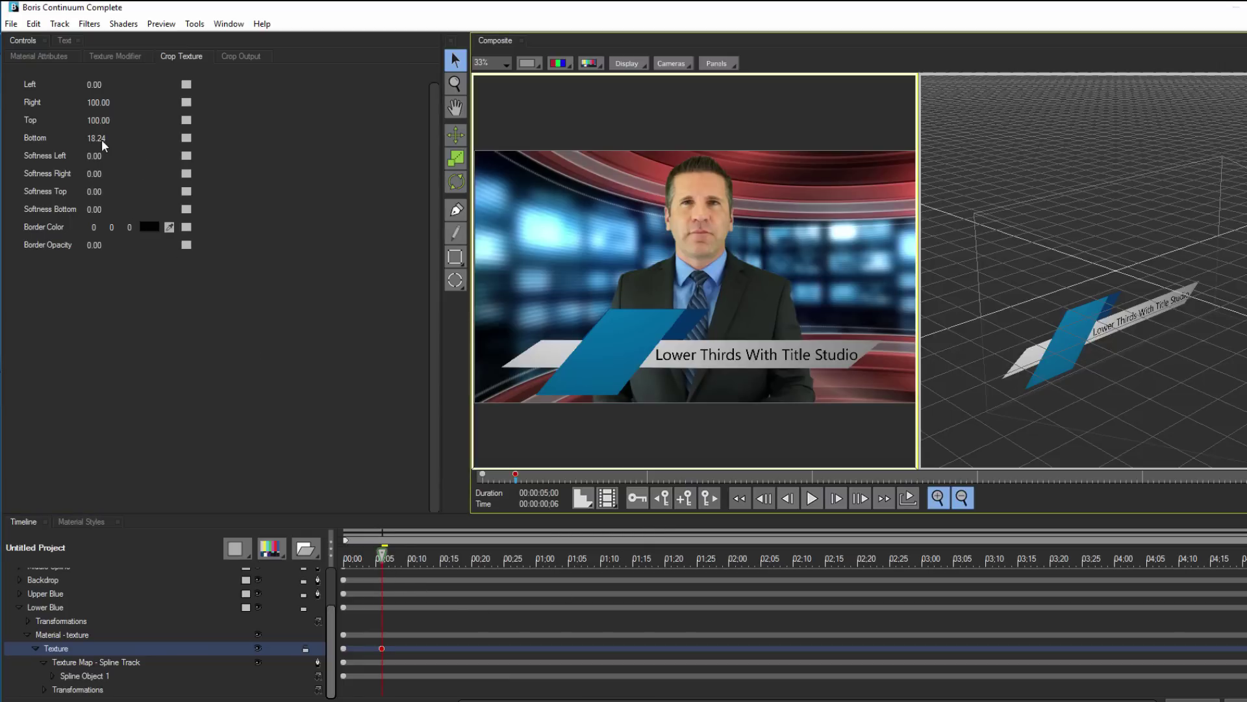
pyautogui.moveTo(101, 139); pyautogui.dragTo(76, 148)
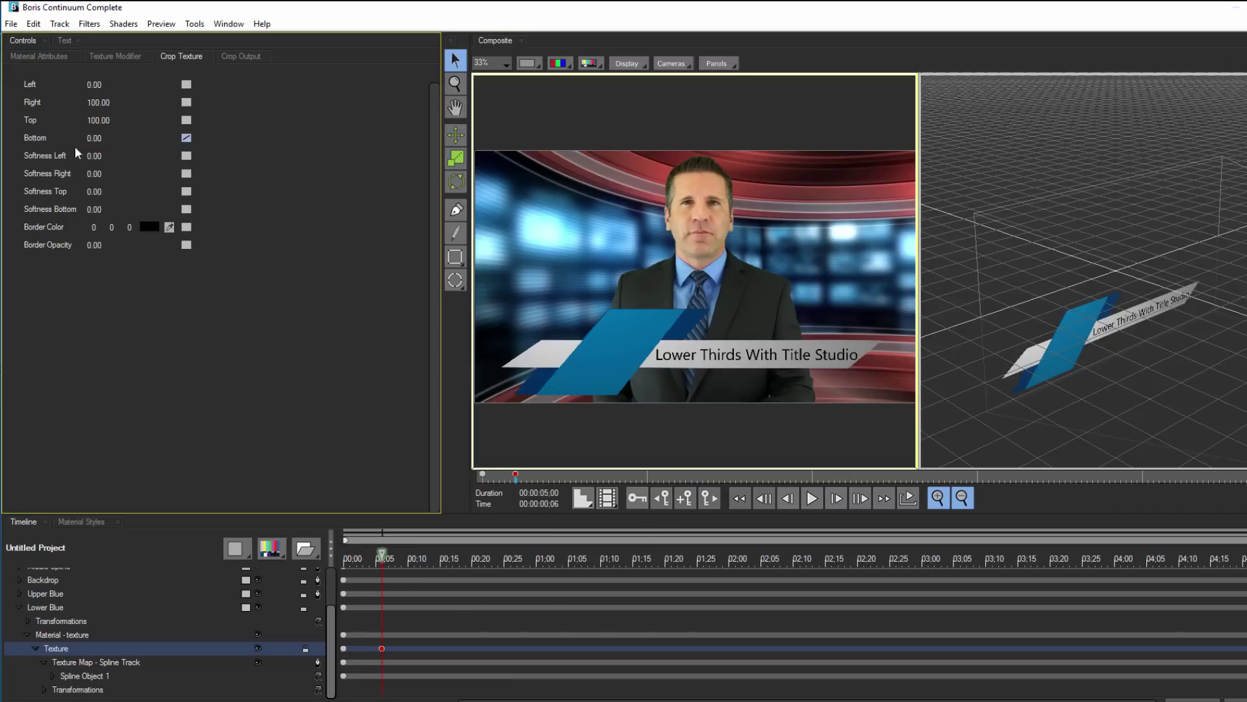
pyautogui.click(189, 142)
pyautogui.click(216, 174)
pyautogui.moveTo(386, 556); pyautogui.dragTo(335, 560)
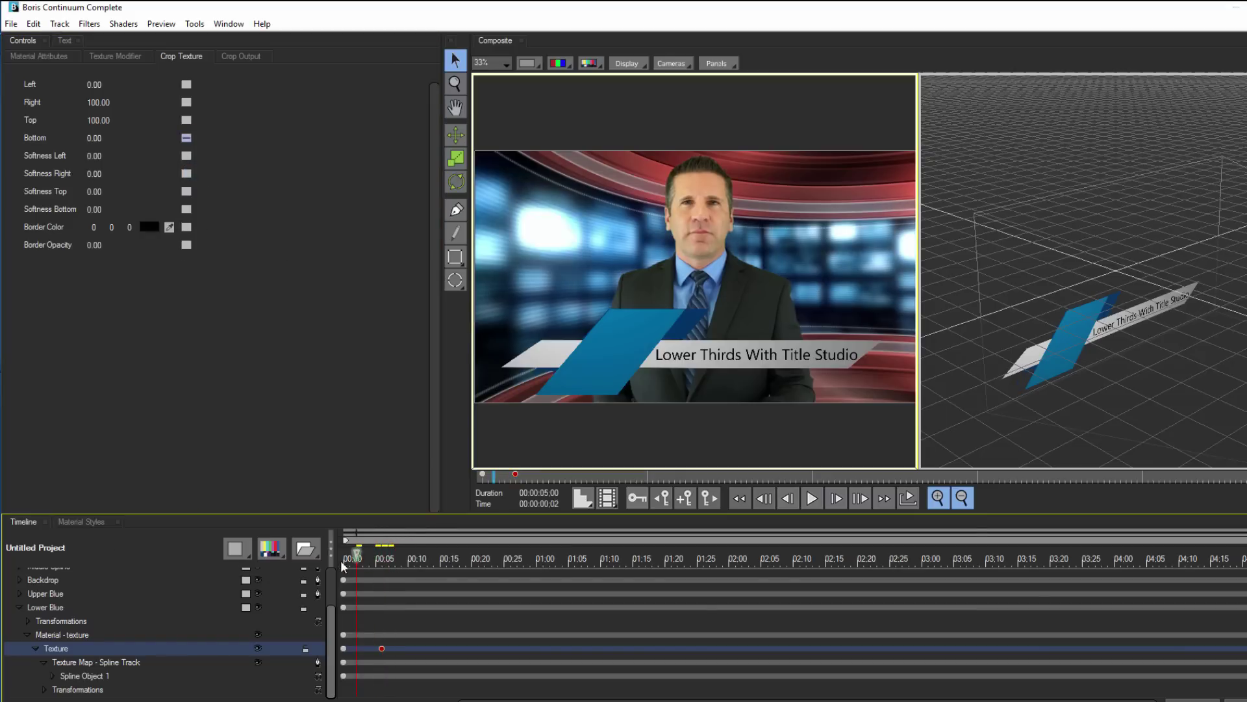
# Play back the Lower Blue wipe, then select Middle Spline at 00:05
pyautogui.press('space')
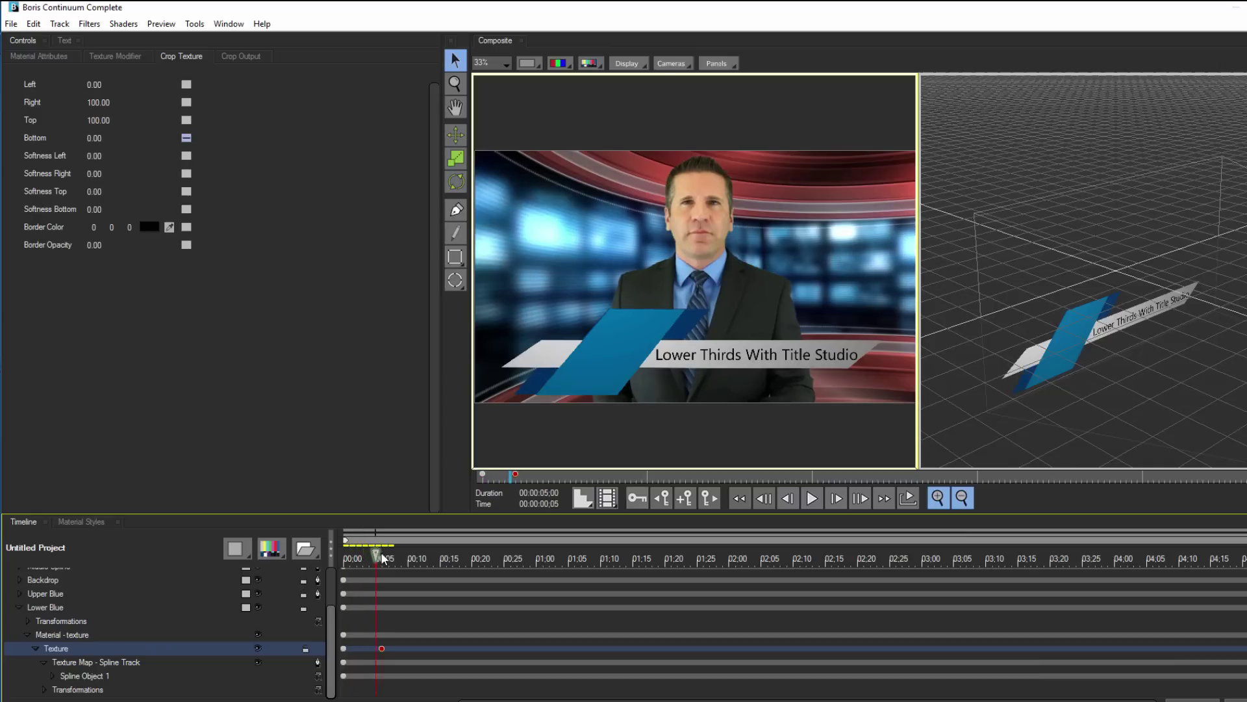
pyautogui.click(19, 607)
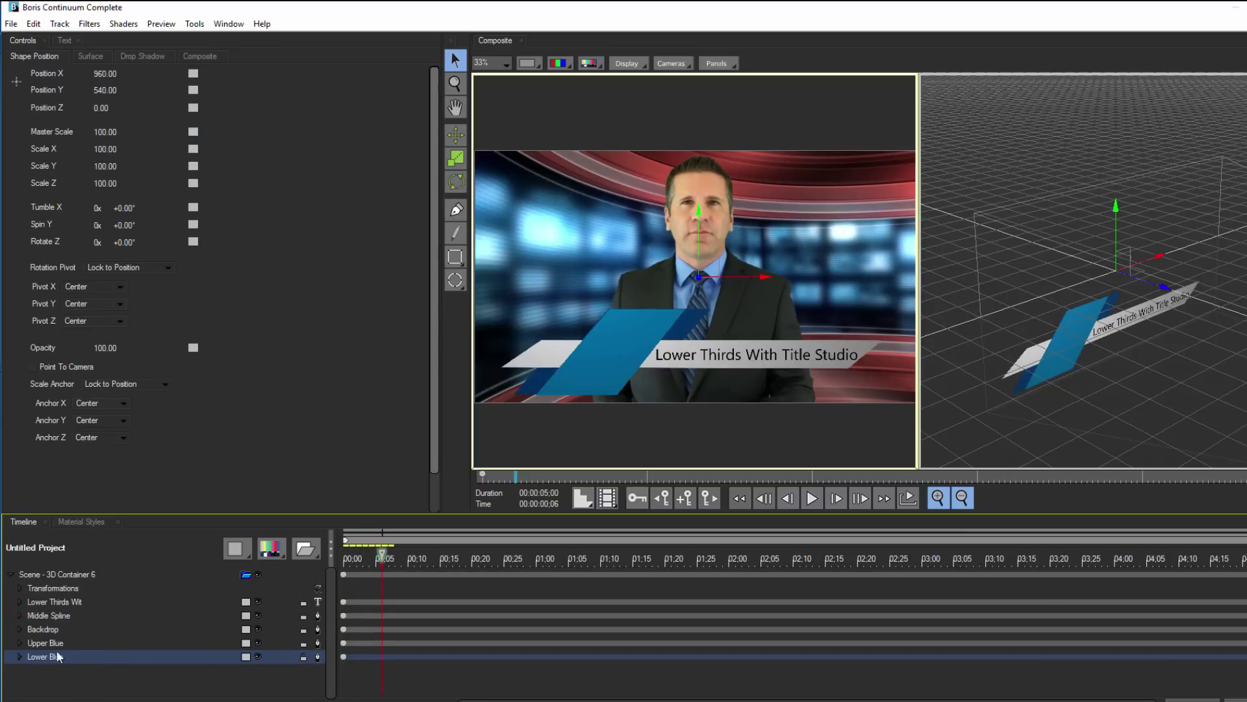
pyautogui.click(21, 613)
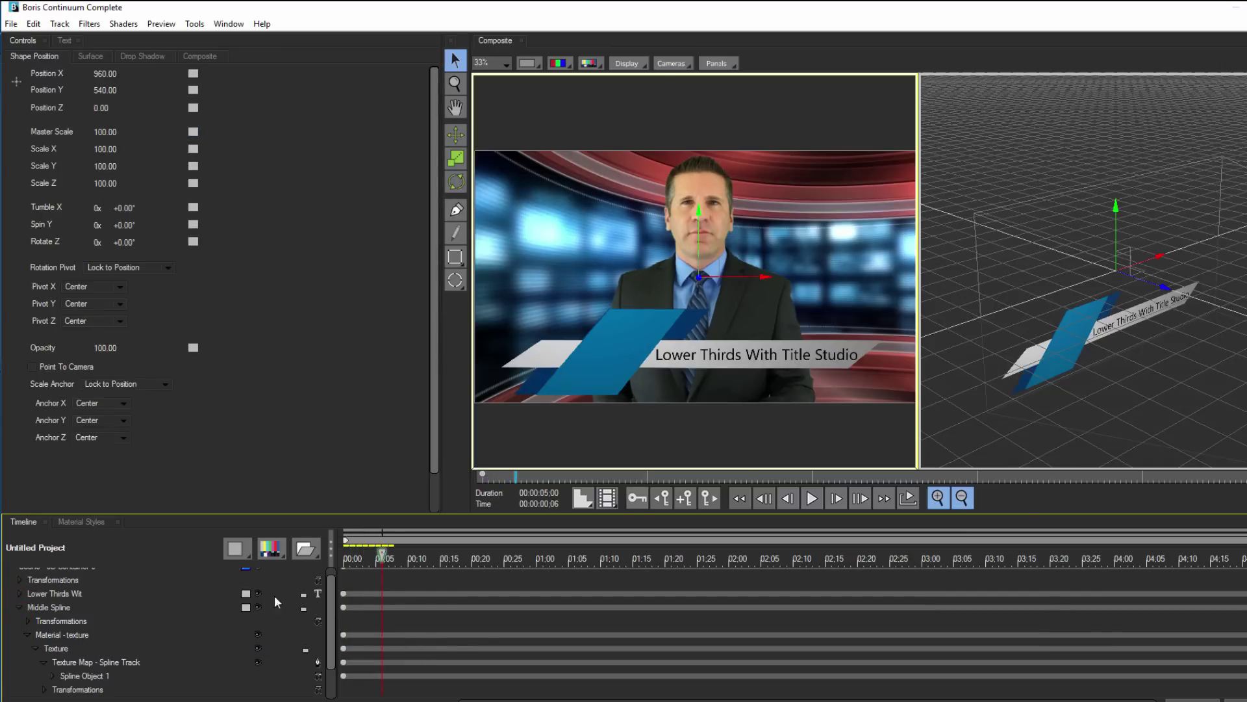
pyautogui.click(20, 608)
pyautogui.click(380, 618)
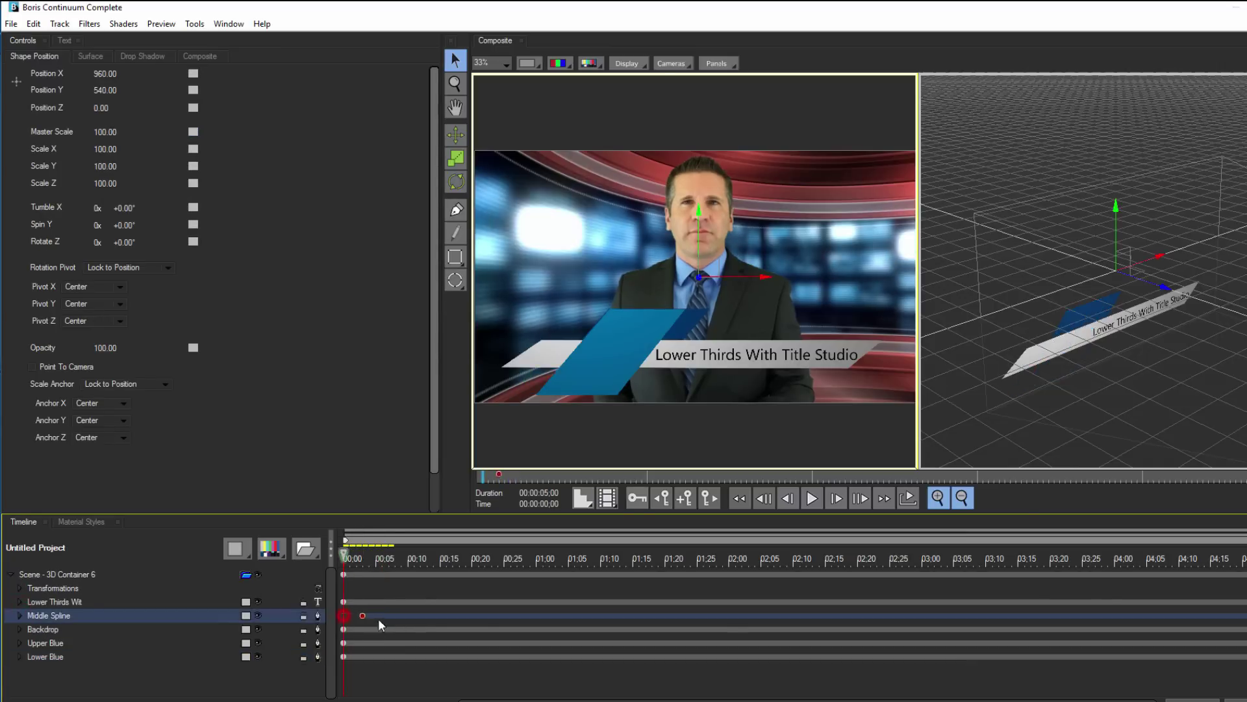
pyautogui.click(345, 558)
pyautogui.click(388, 563)
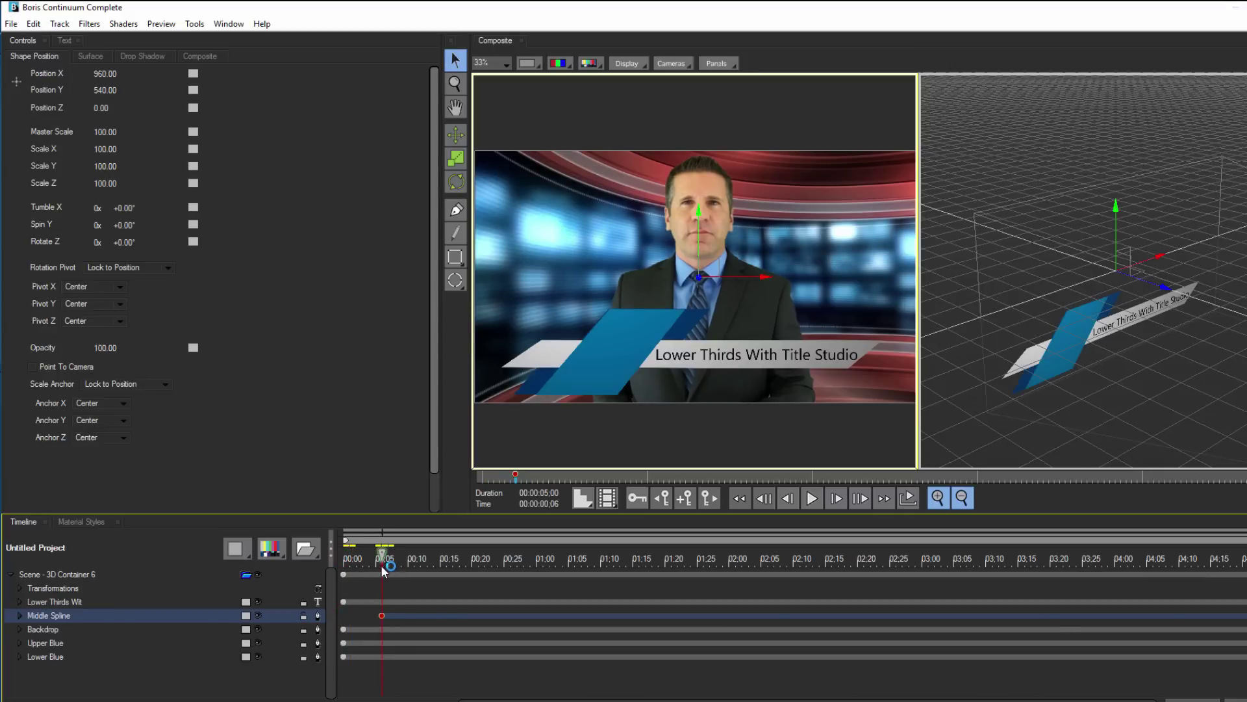
# Add a linear keyframe on Middle Spline's texture Top crop with value 3
pyautogui.click(20, 615)
pyautogui.click(59, 648)
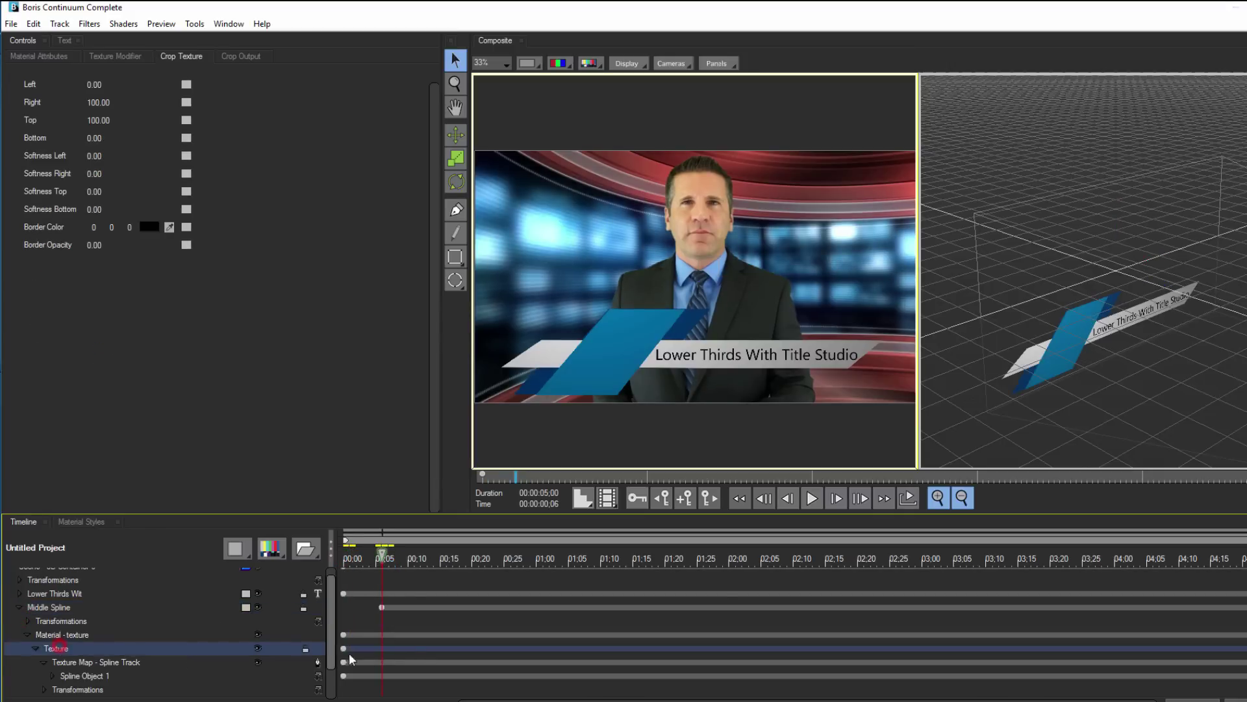
pyautogui.click(186, 120)
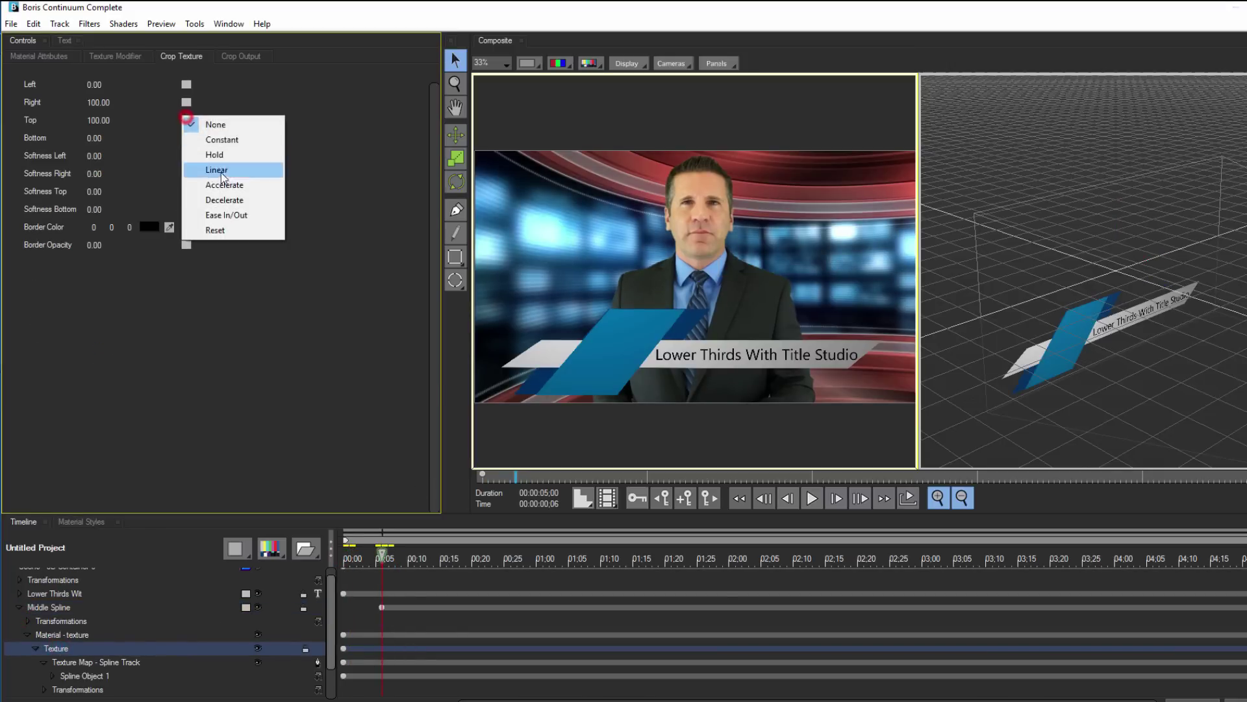
pyautogui.click(221, 176)
pyautogui.doubleClick(97, 120)
pyautogui.write('3')
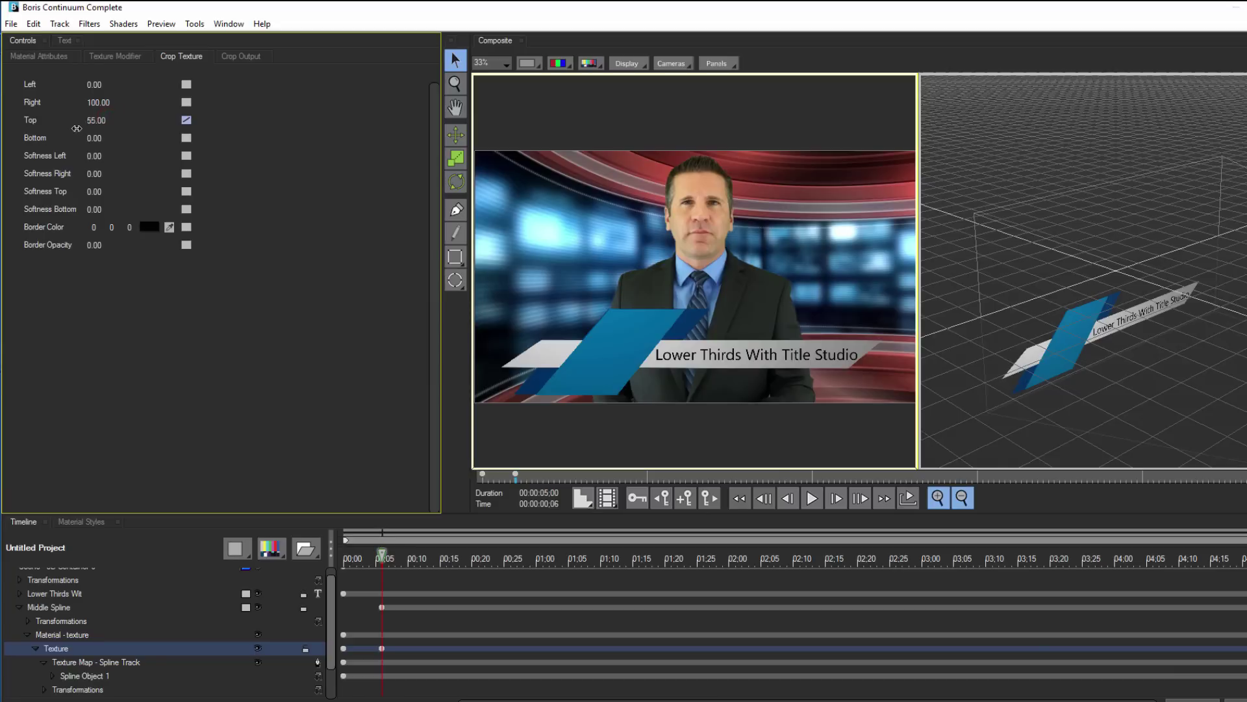
pyautogui.press('Return')
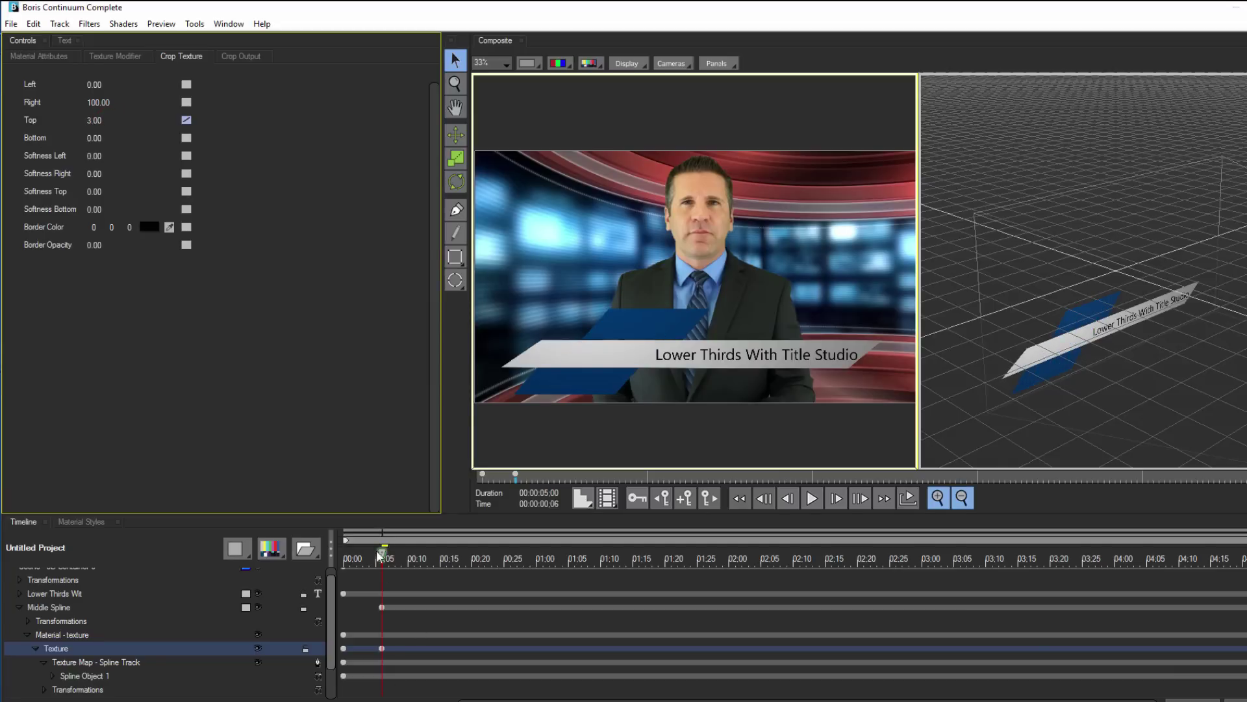
# Key the Top crop again at 00:10 so the middle bar is fully revealed
pyautogui.moveTo(384, 553); pyautogui.dragTo(415, 557)
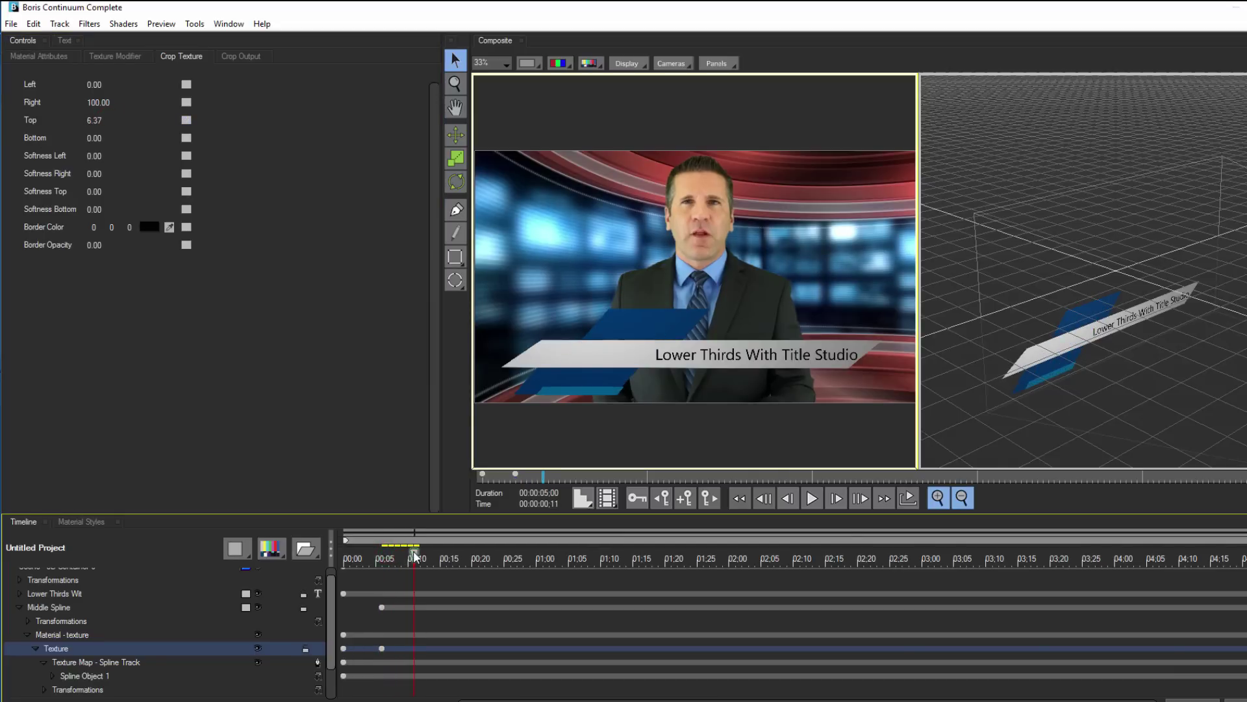
pyautogui.click(678, 500)
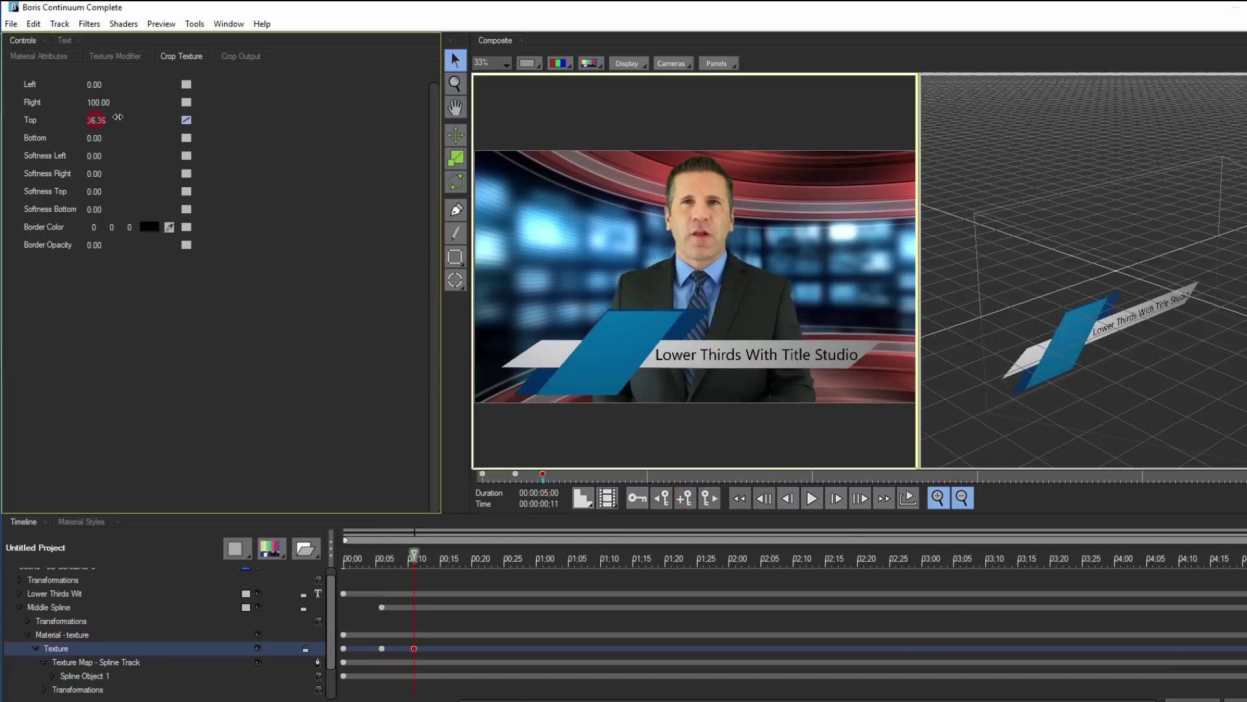
pyautogui.click(186, 120)
pyautogui.click(225, 154)
# At 00:11, add a Linear keyframe on the Upper Blue texture's Bottom crop, set to about 42
pyautogui.click(19, 607)
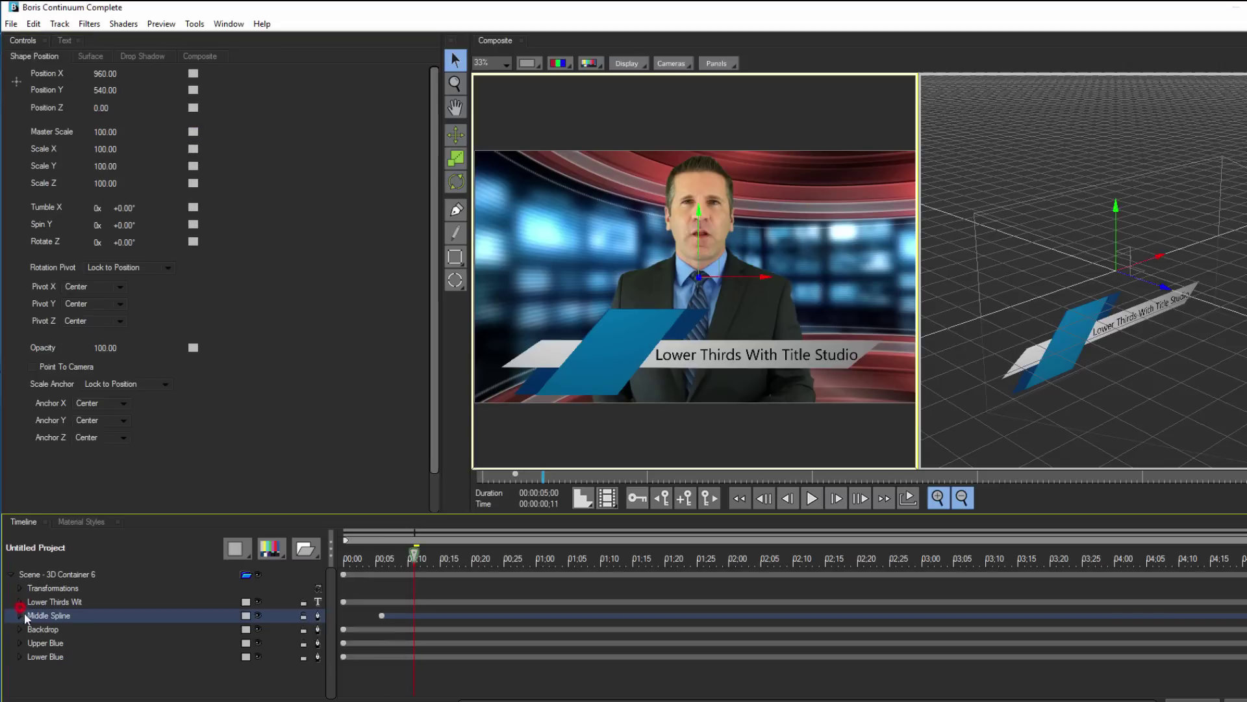
pyautogui.click(20, 637)
pyautogui.click(56, 647)
pyautogui.click(334, 661)
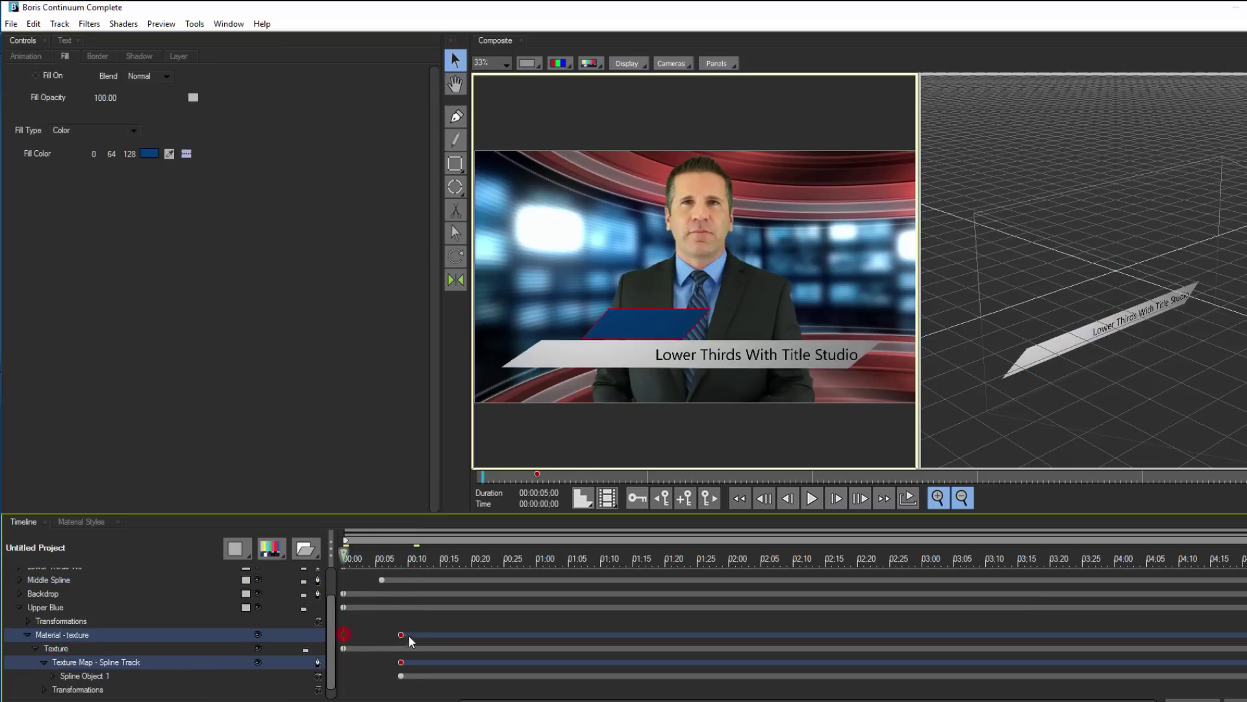
pyautogui.click(410, 557)
pyautogui.moveTo(409, 557); pyautogui.dragTo(414, 557)
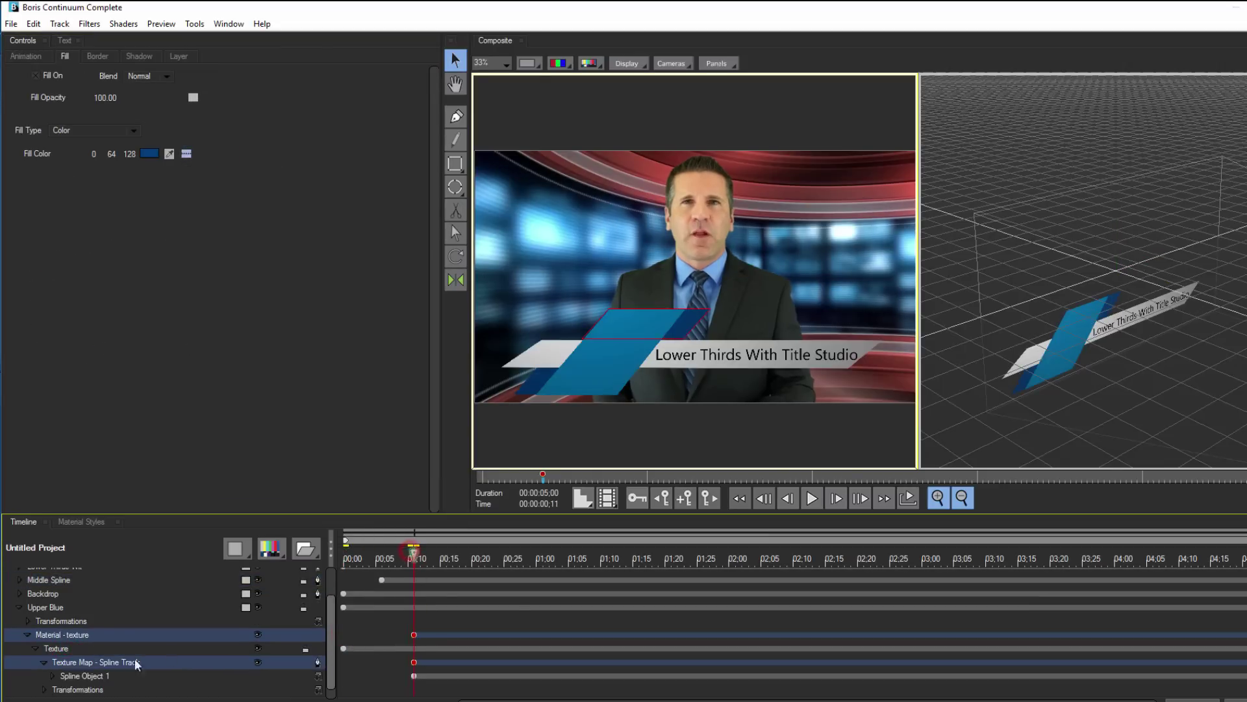
pyautogui.click(56, 648)
pyautogui.click(187, 137)
pyautogui.click(217, 188)
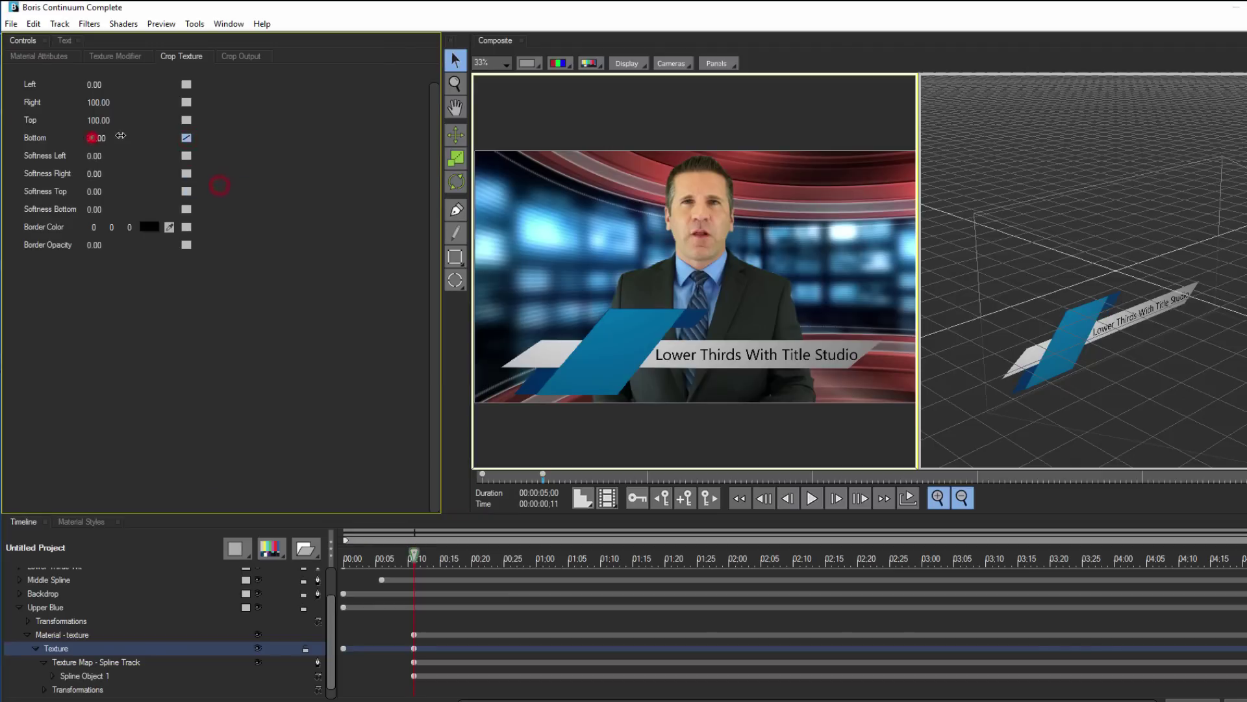
pyautogui.moveTo(94, 138); pyautogui.dragTo(169, 235)
# Key the Upper Blue Bottom crop again at 00:16, then return to the start
pyautogui.moveTo(419, 556); pyautogui.dragTo(447, 557)
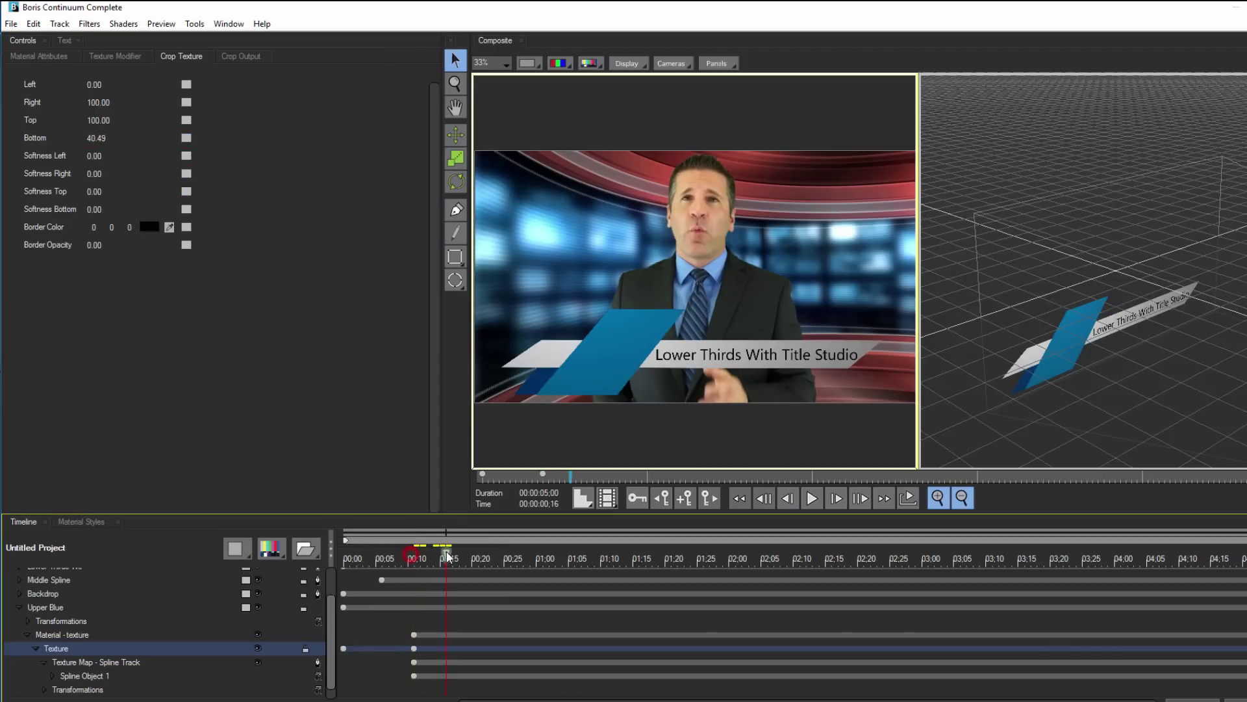
pyautogui.click(187, 138)
pyautogui.click(229, 175)
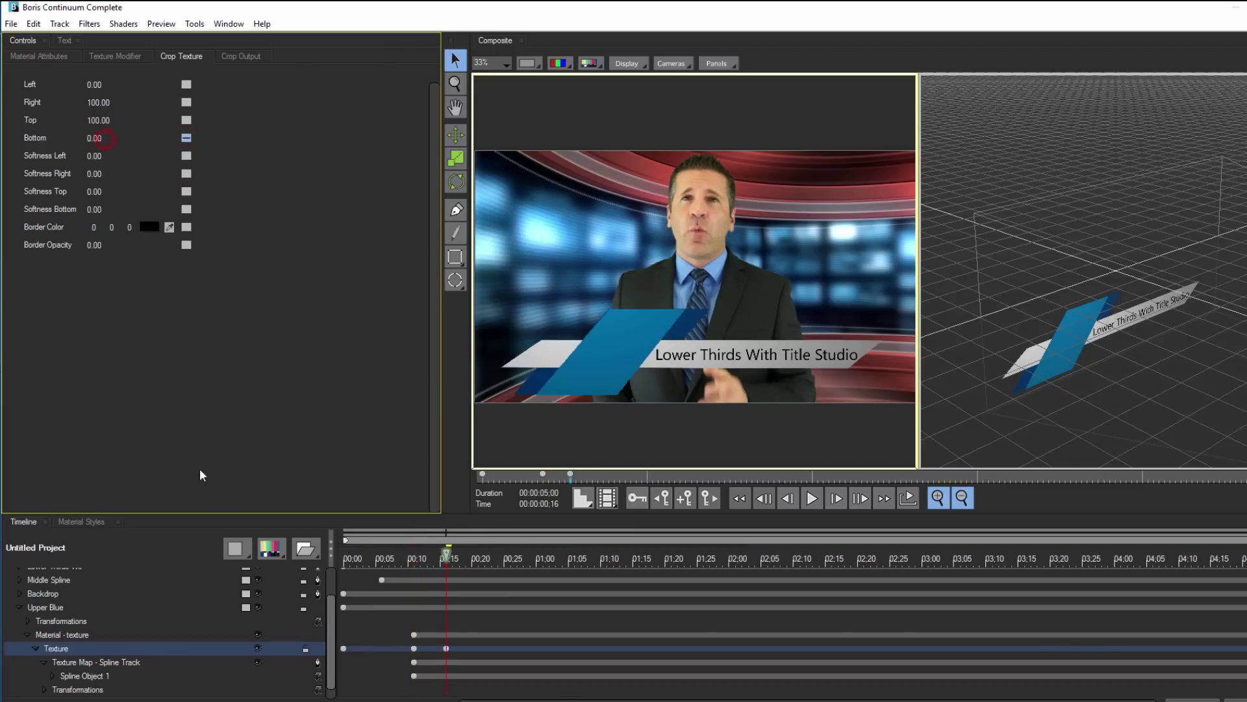
pyautogui.click(414, 648)
pyautogui.click(344, 649)
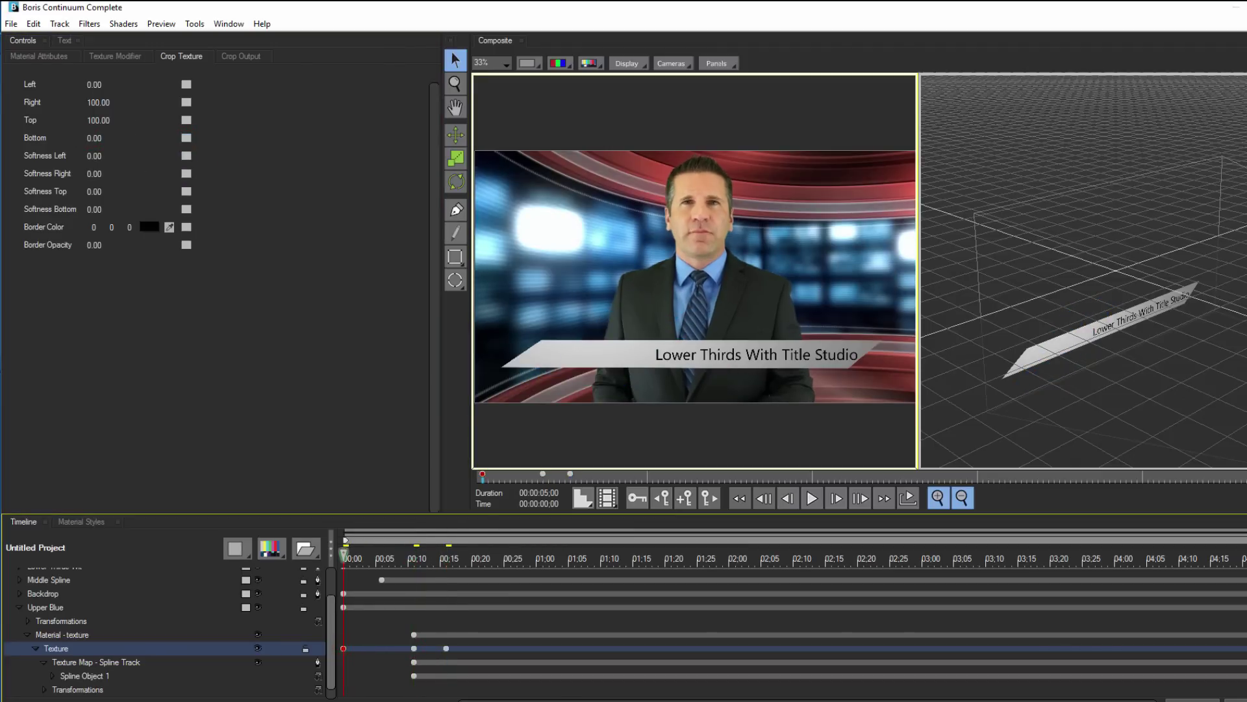
# Preview the animation, then delay the Backdrop layer's start to around 00:10
pyautogui.click(19, 607)
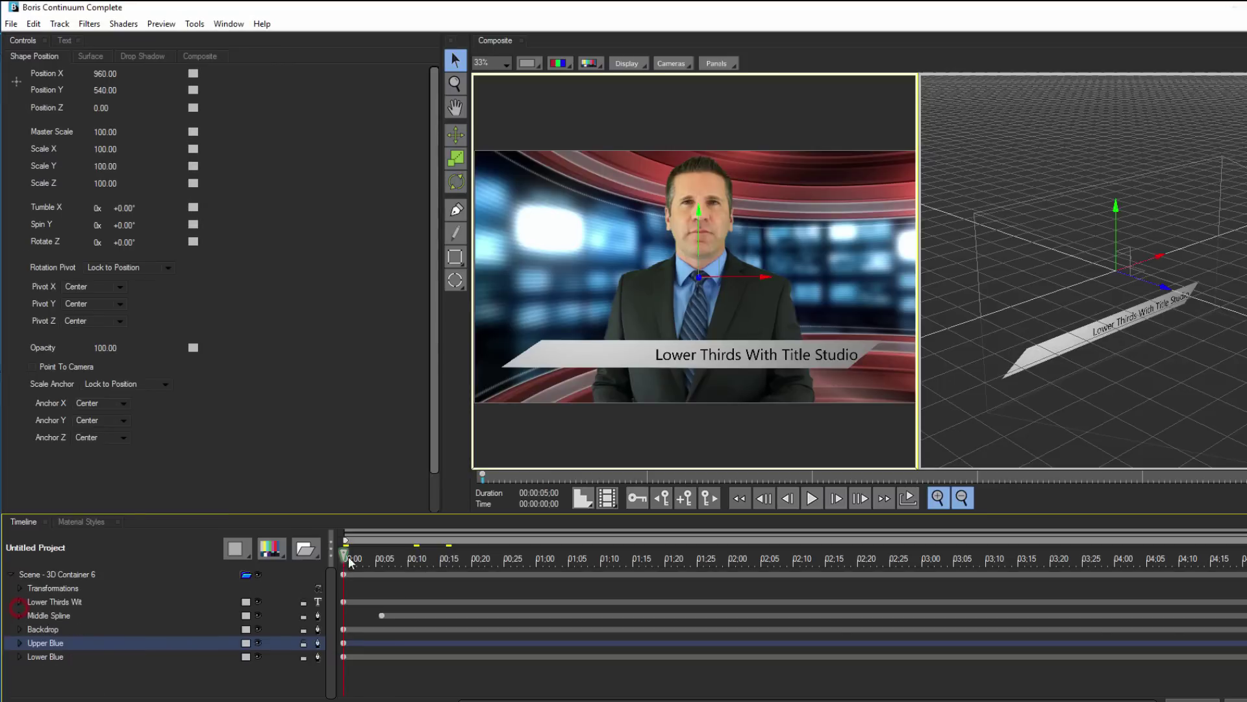
pyautogui.press('space')
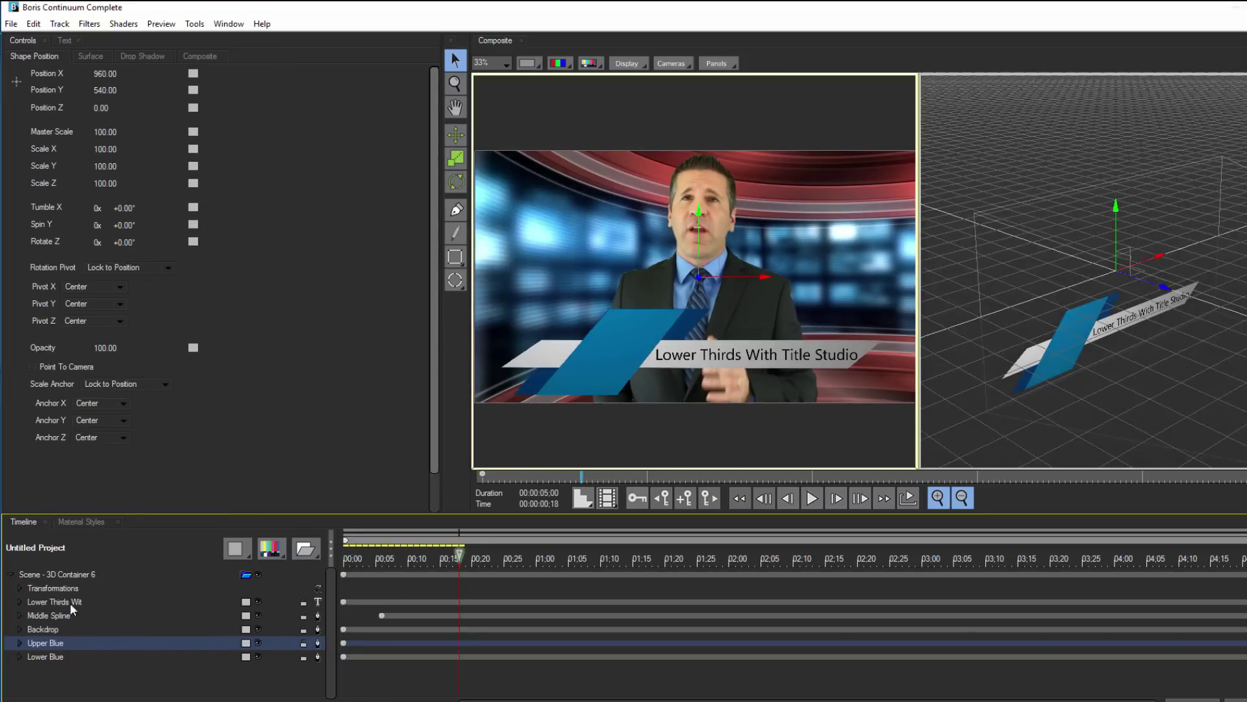
pyautogui.moveTo(459, 553); pyautogui.dragTo(429, 555)
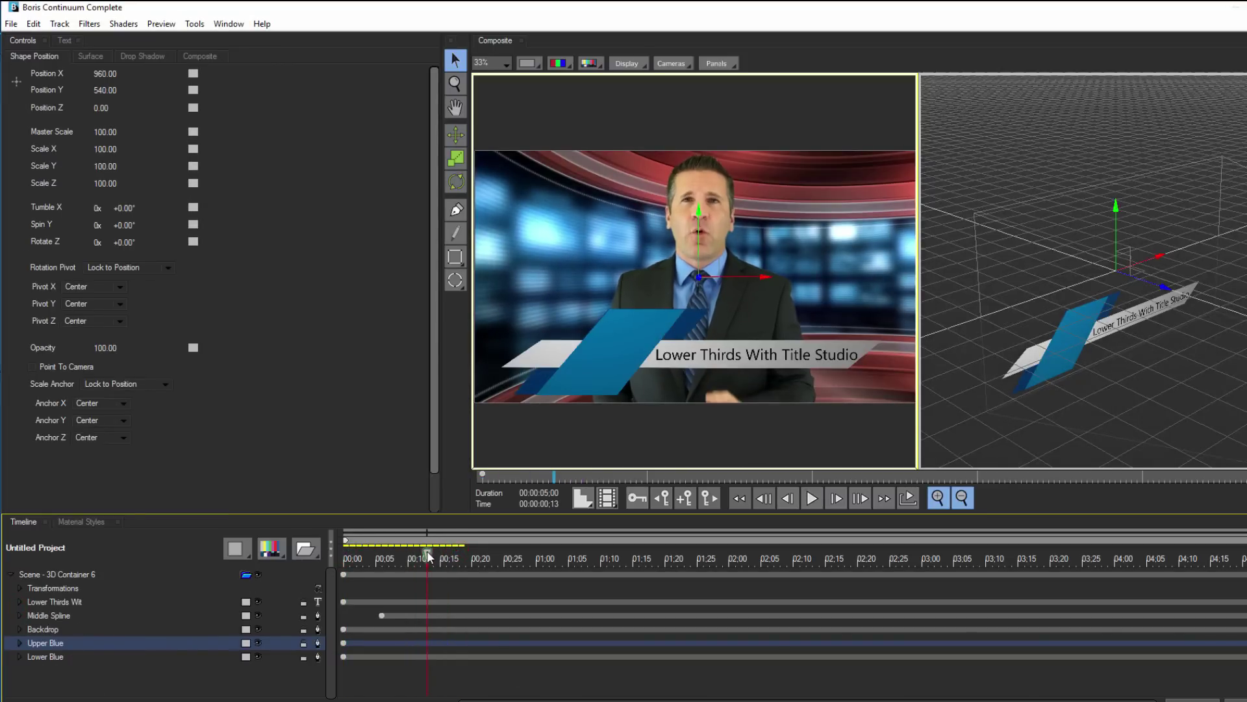
pyautogui.click(40, 629)
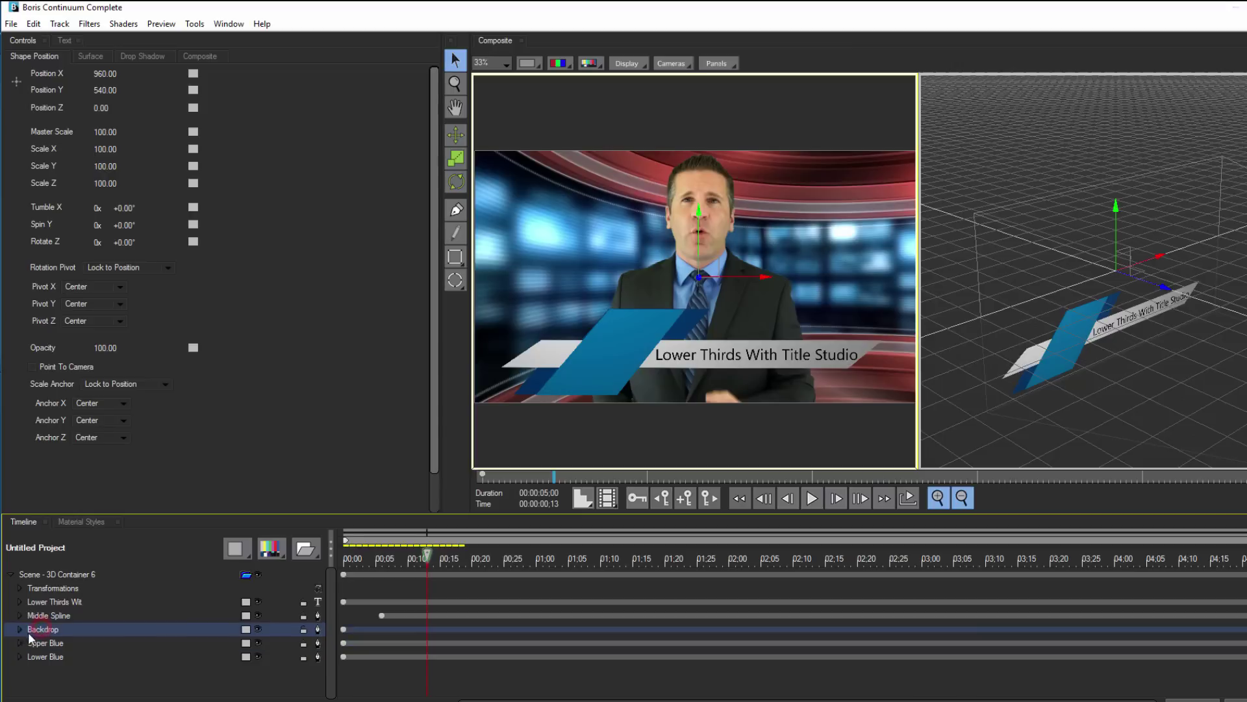
pyautogui.moveTo(345, 629); pyautogui.dragTo(428, 632)
pyautogui.click(20, 629)
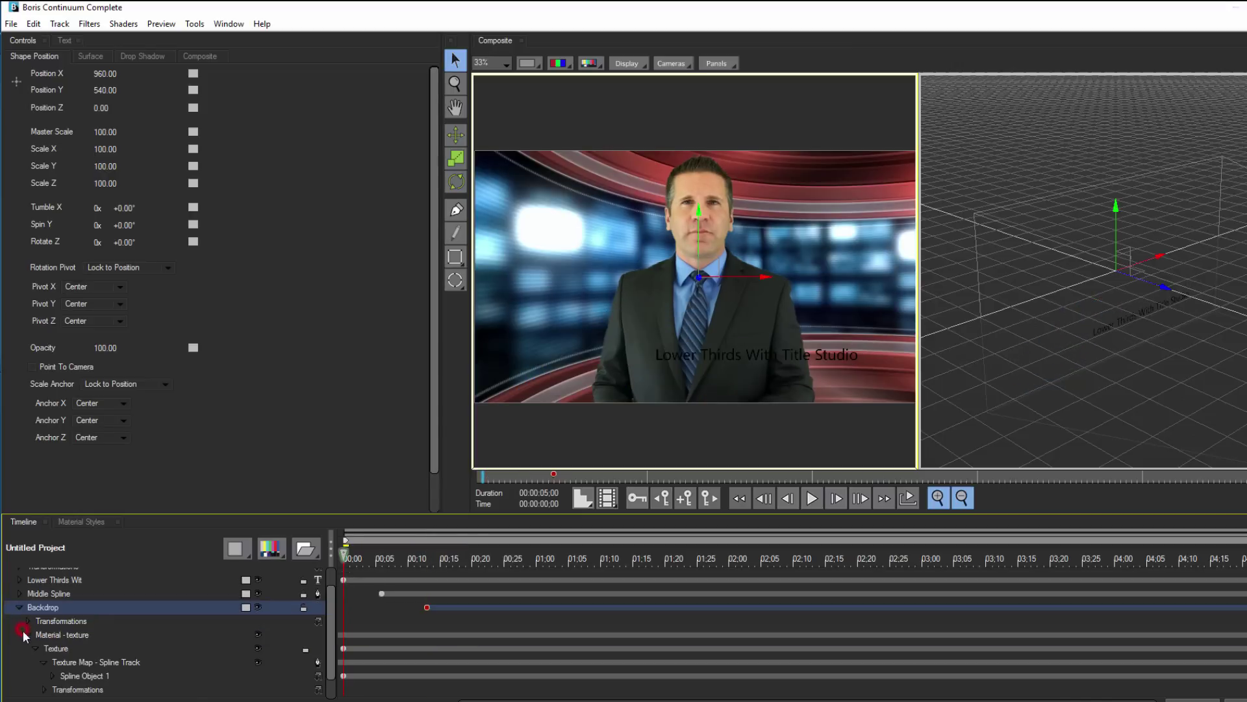
pyautogui.click(70, 620)
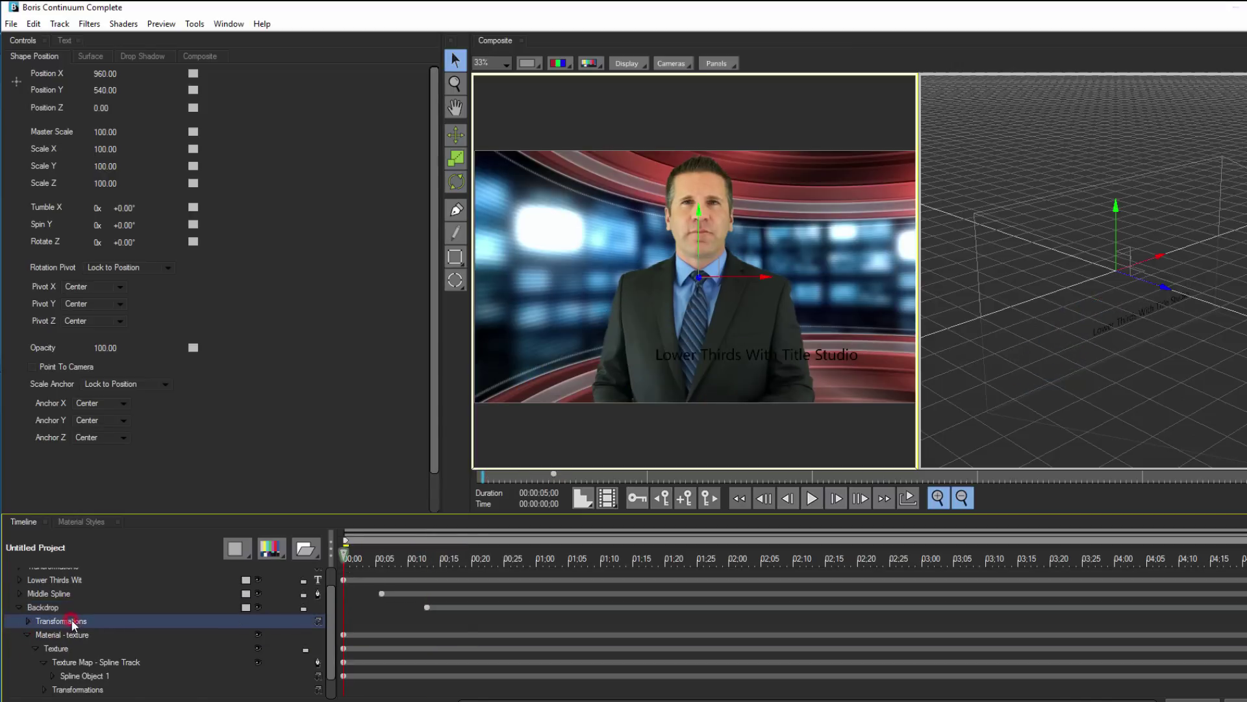
# Keyframe Backdrop Position X at 00:13 with the bar pushed off the right edge
pyautogui.click(427, 563)
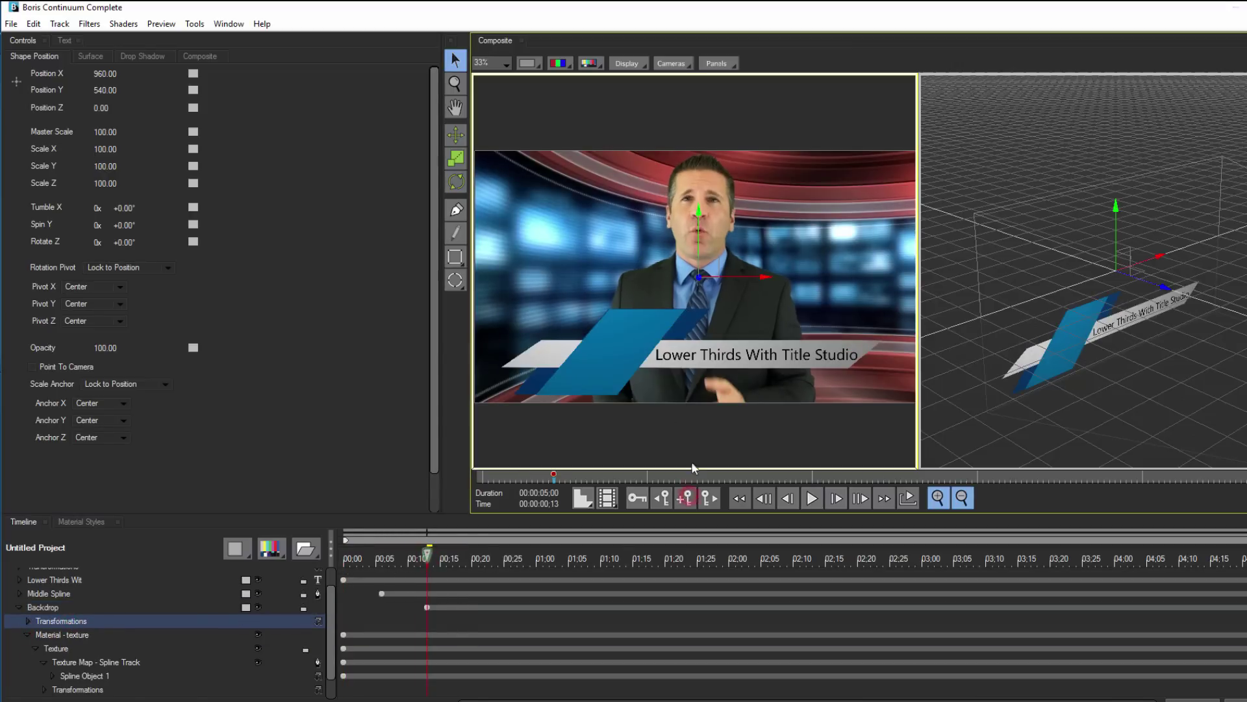
pyautogui.click(193, 74)
pyautogui.click(217, 125)
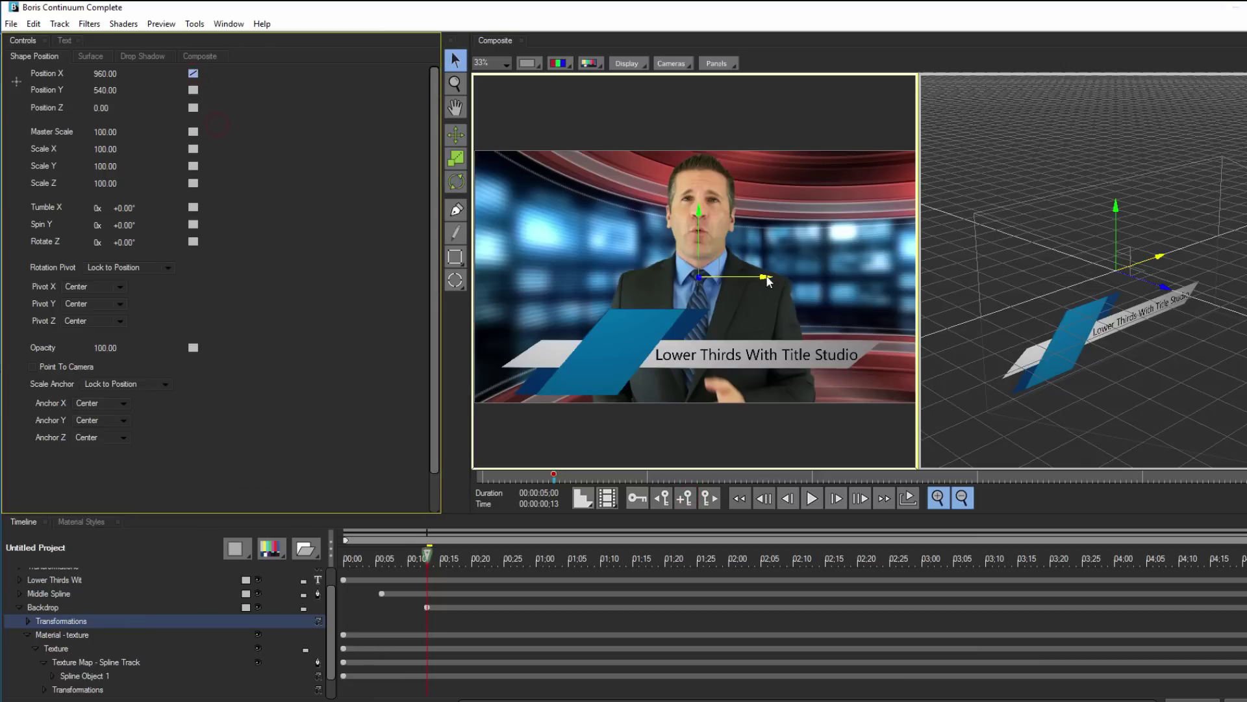
pyautogui.moveTo(768, 281); pyautogui.dragTo(1209, 270)
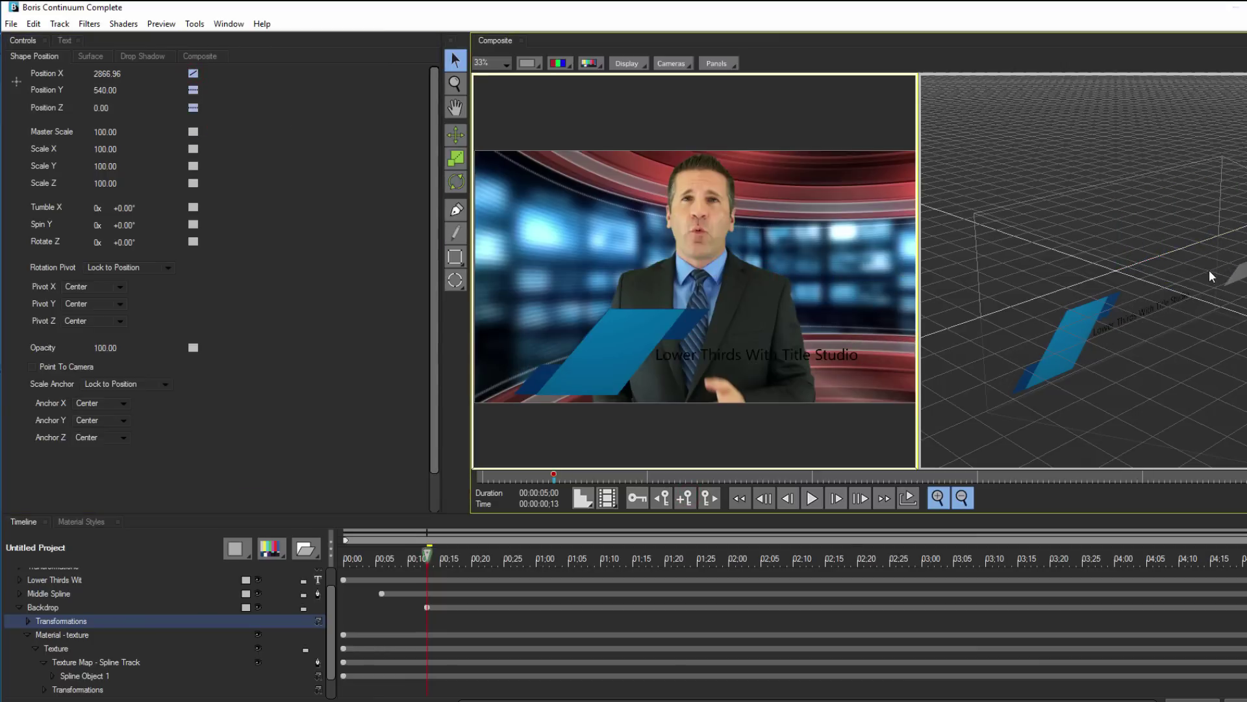
# Keyframe Position X at 00:20, sliding the backdrop in to about 1016.92 behind the title
pyautogui.moveTo(428, 549); pyautogui.dragTo(482, 563)
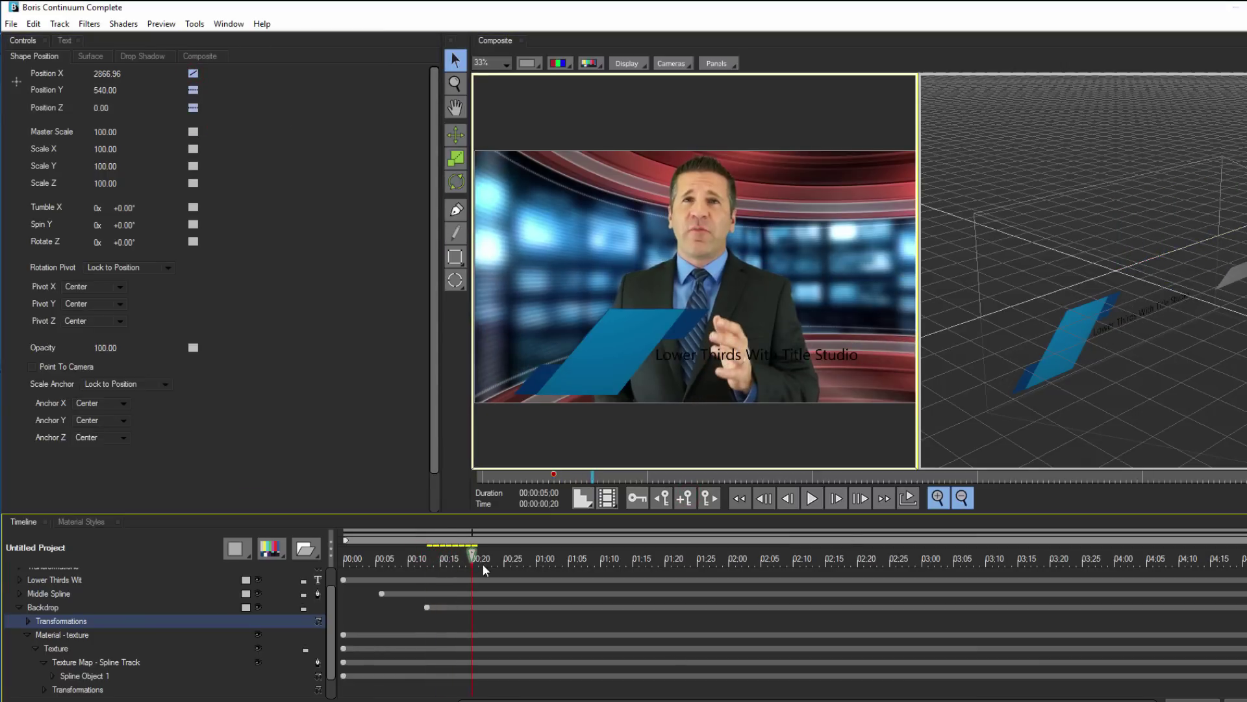
pyautogui.click(687, 498)
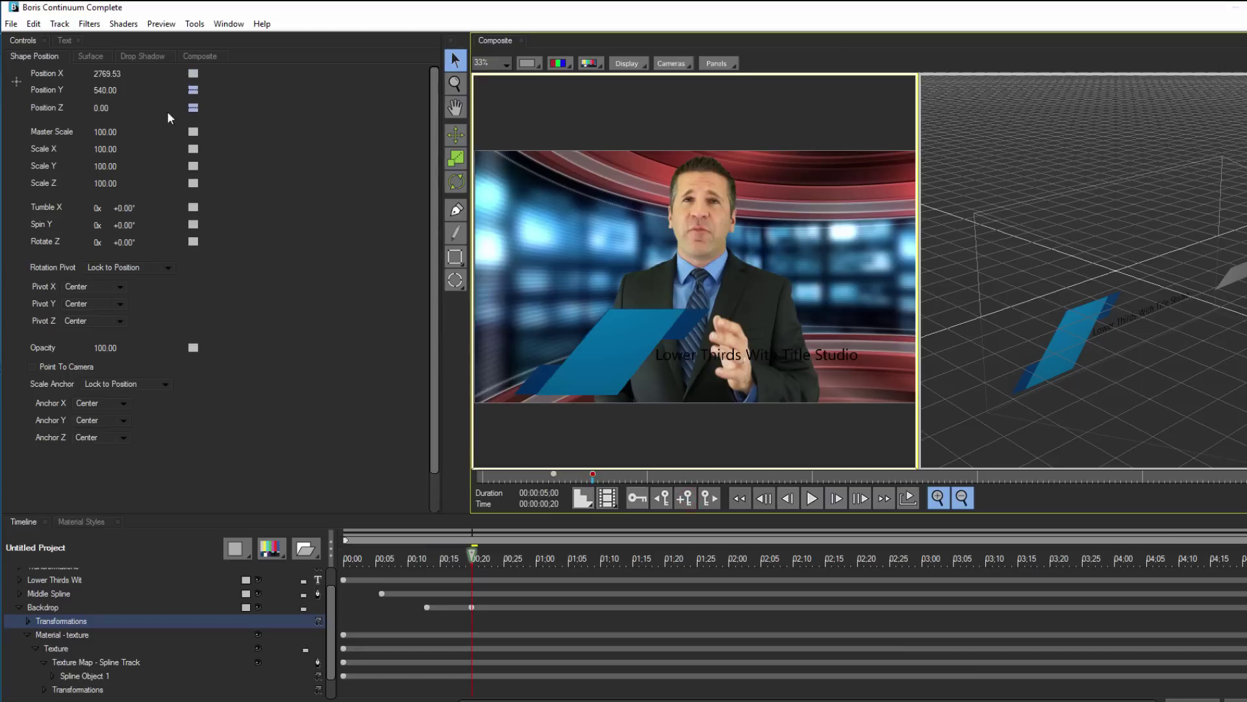
pyautogui.click(193, 73)
pyautogui.click(222, 108)
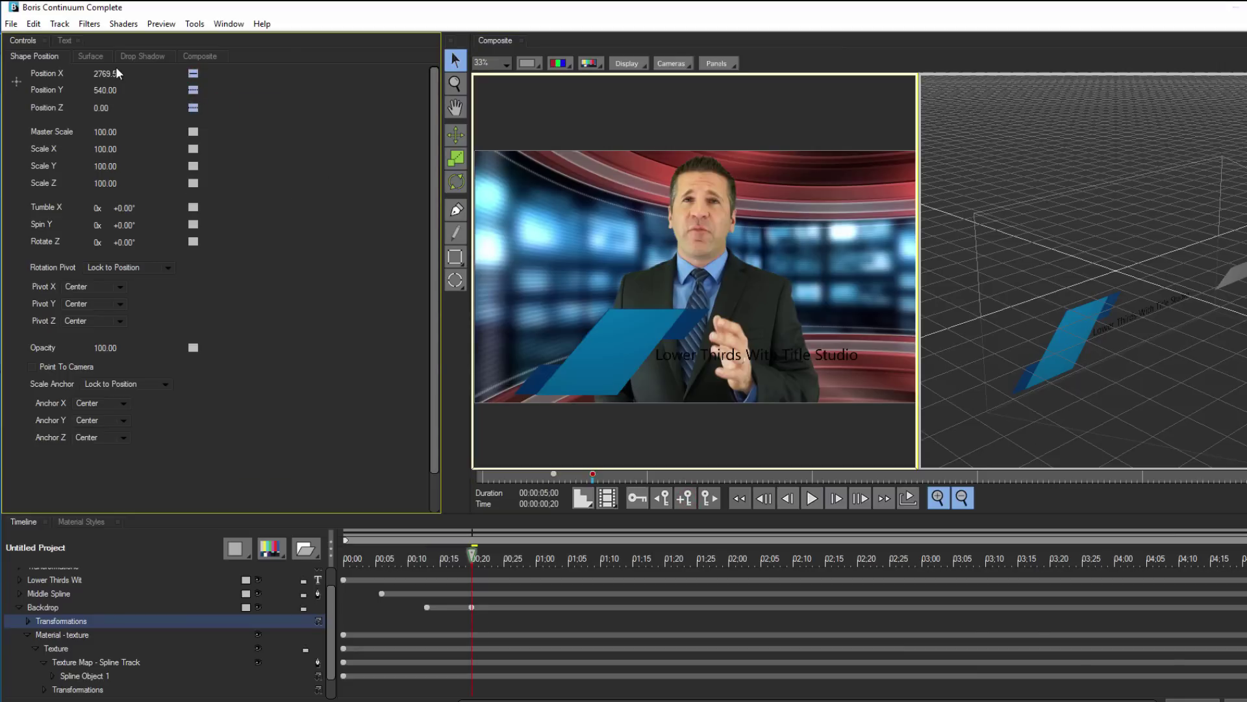
pyautogui.click(1128, 263)
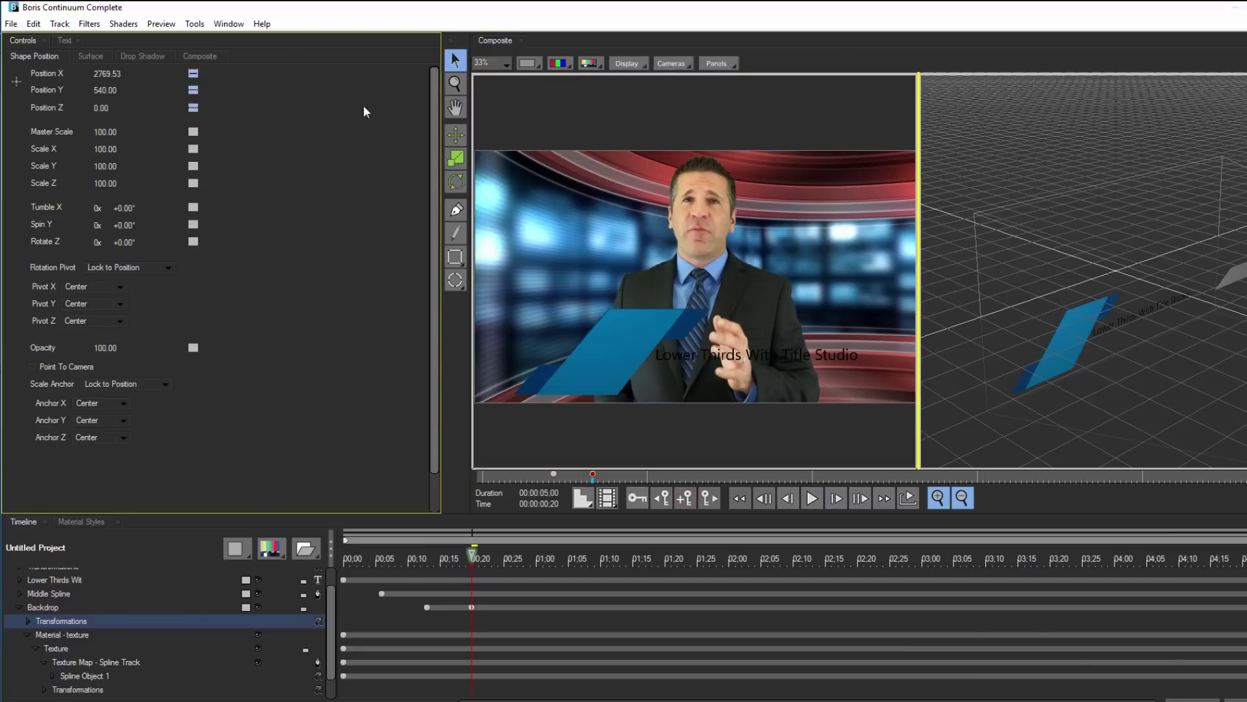
pyautogui.moveTo(109, 74); pyautogui.dragTo(91, 78)
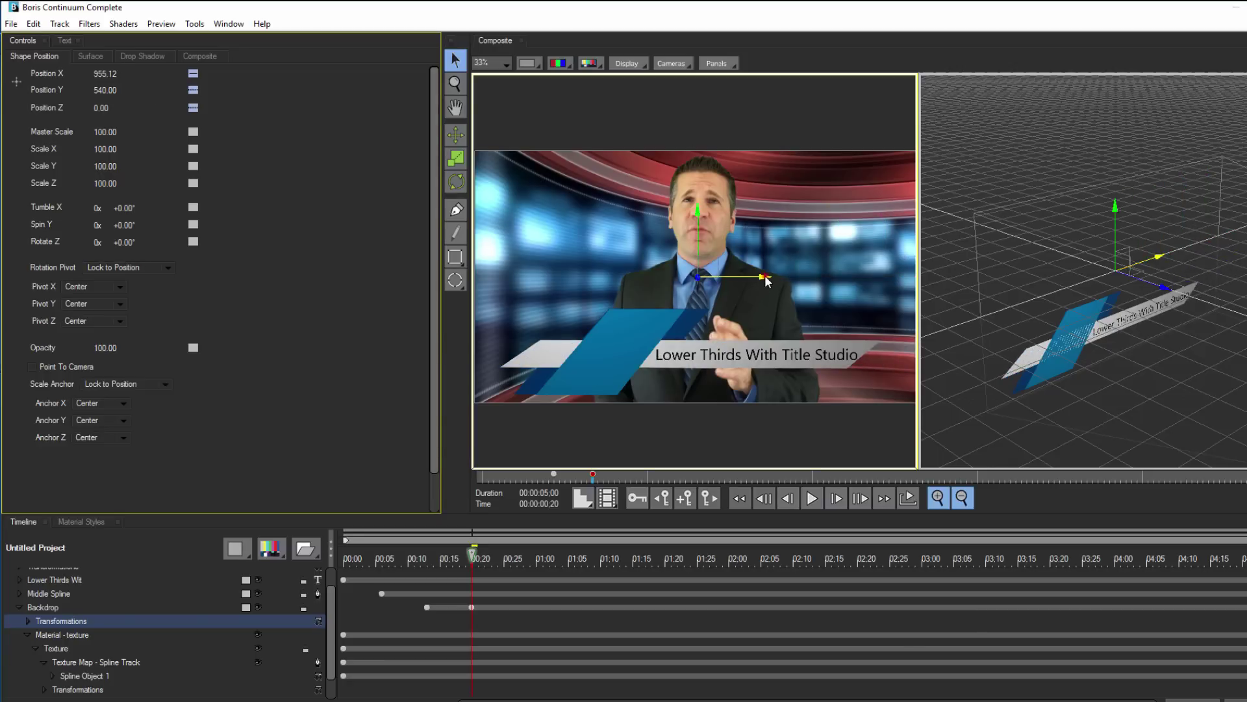
pyautogui.moveTo(766, 280); pyautogui.dragTo(783, 280)
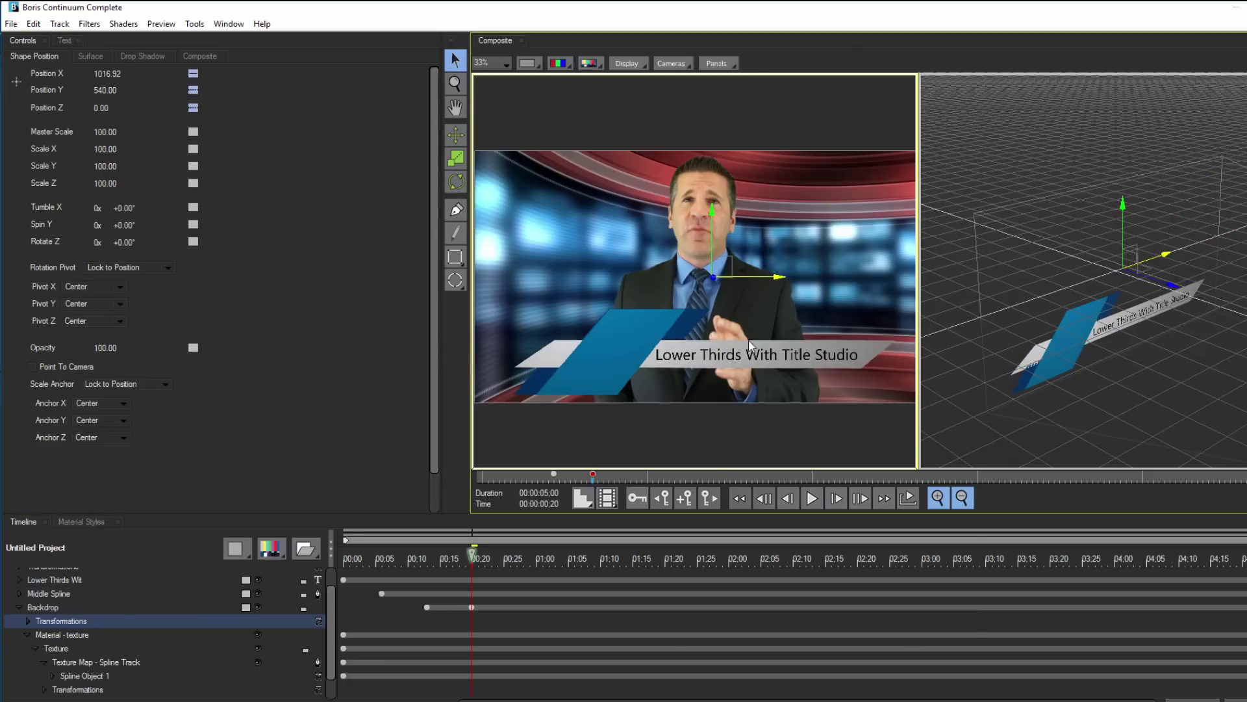
pyautogui.click(52, 579)
# Keyframe the title's Position X at 00:15 and 00:22, sliding it in to 720.39 over the bar
pyautogui.click(20, 610)
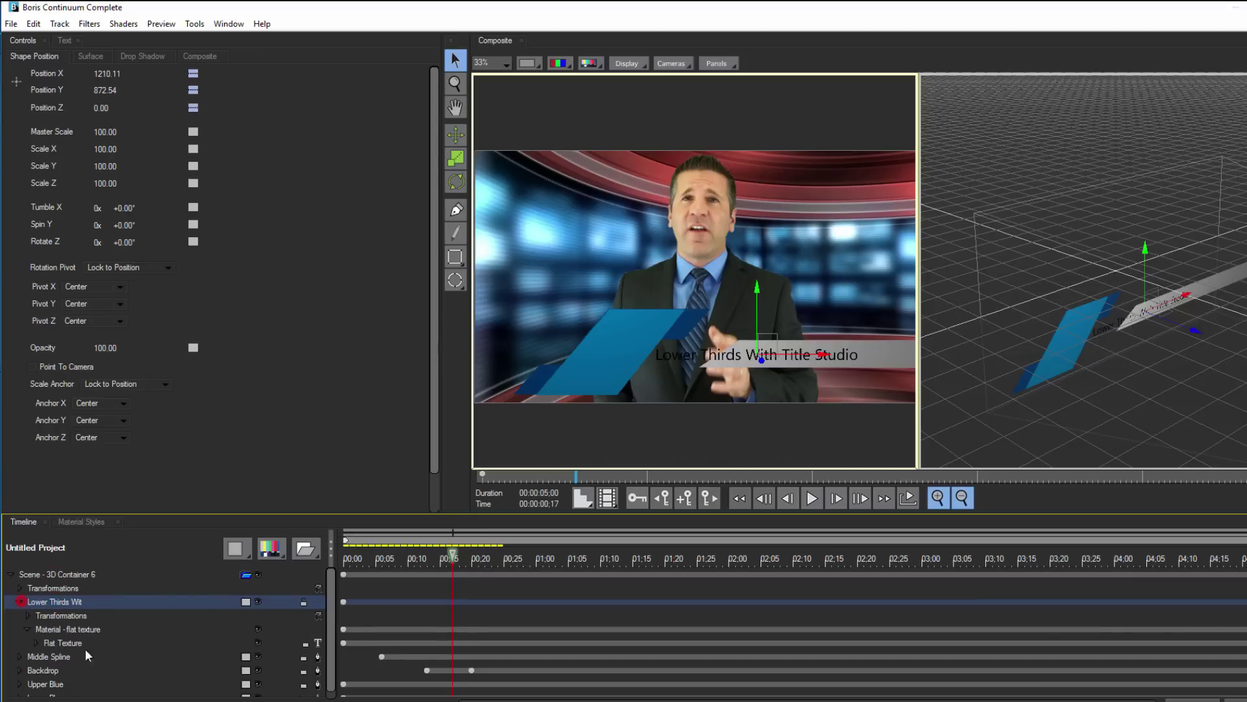
pyautogui.click(57, 601)
pyautogui.moveTo(453, 560); pyautogui.dragTo(441, 560)
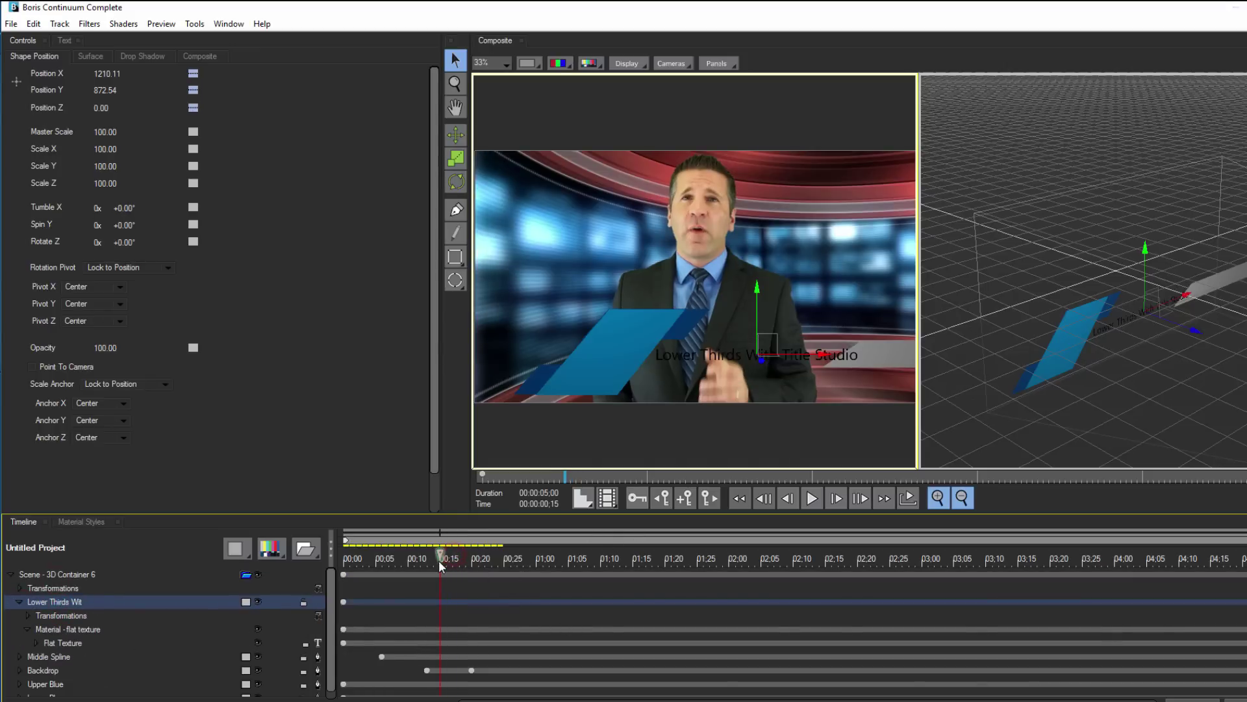
pyautogui.click(193, 74)
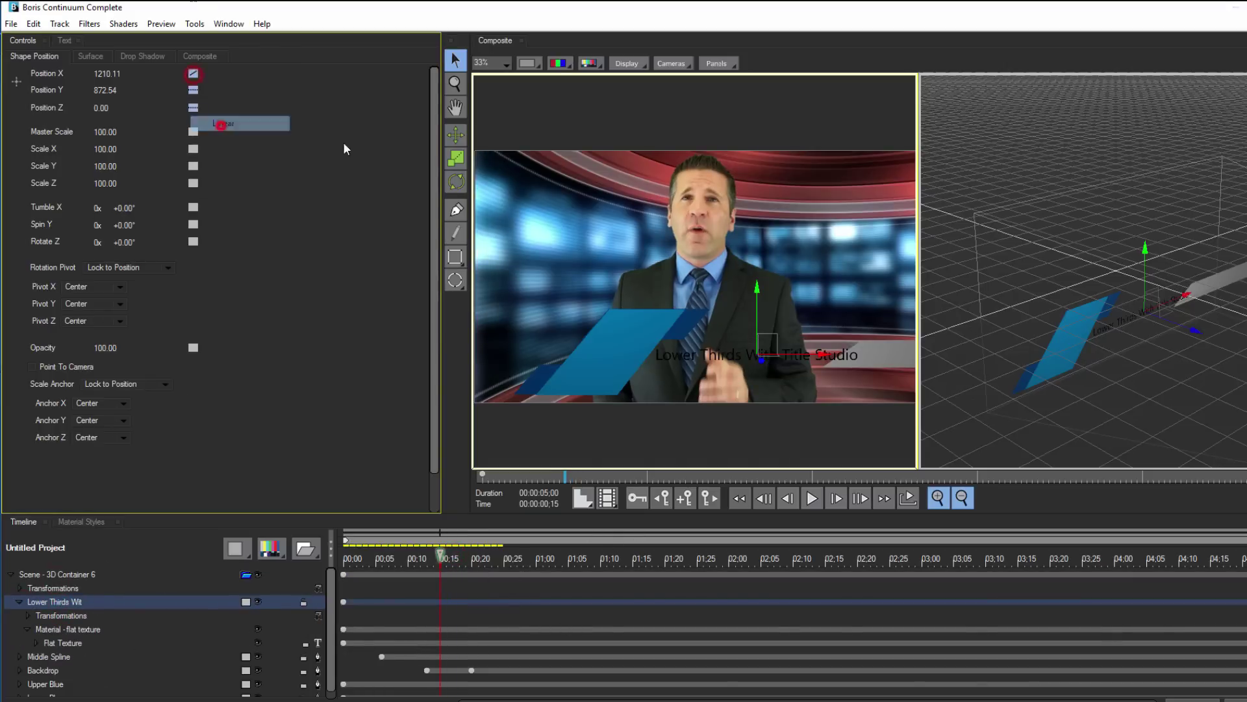
pyautogui.click(221, 122)
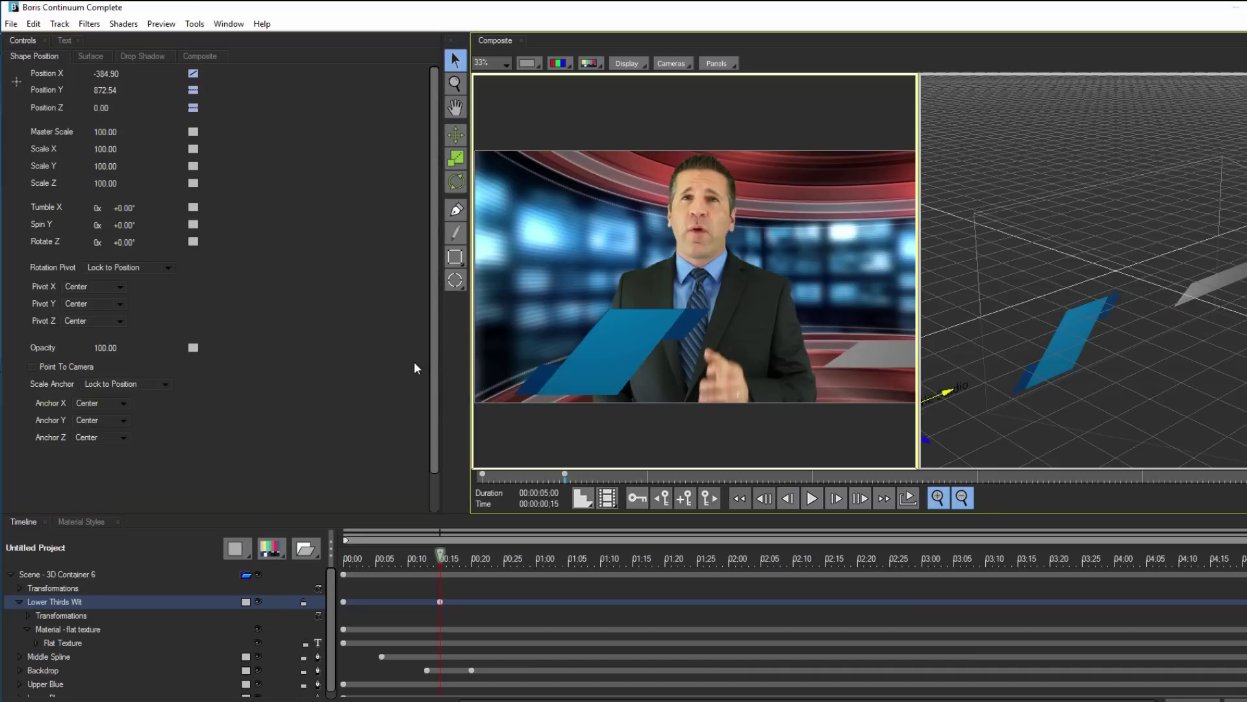
pyautogui.moveTo(441, 557); pyautogui.dragTo(485, 556)
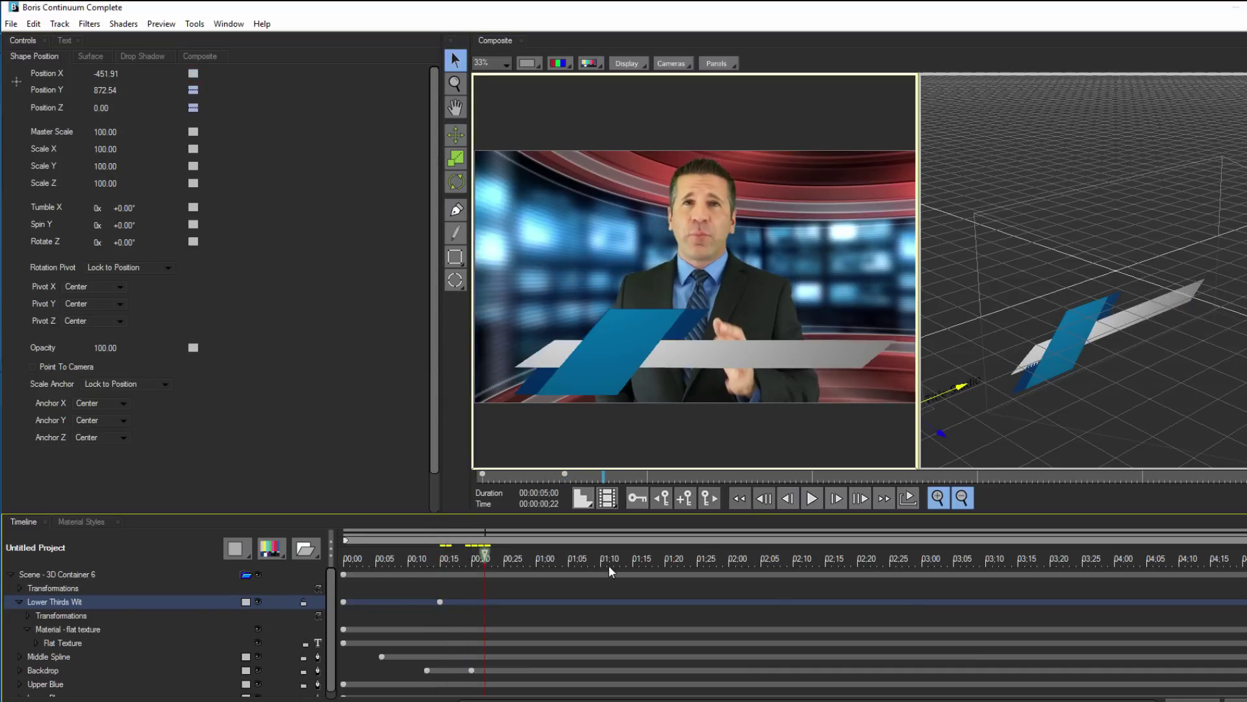
pyautogui.click(684, 498)
pyautogui.moveTo(108, 73); pyautogui.dragTo(638, 273)
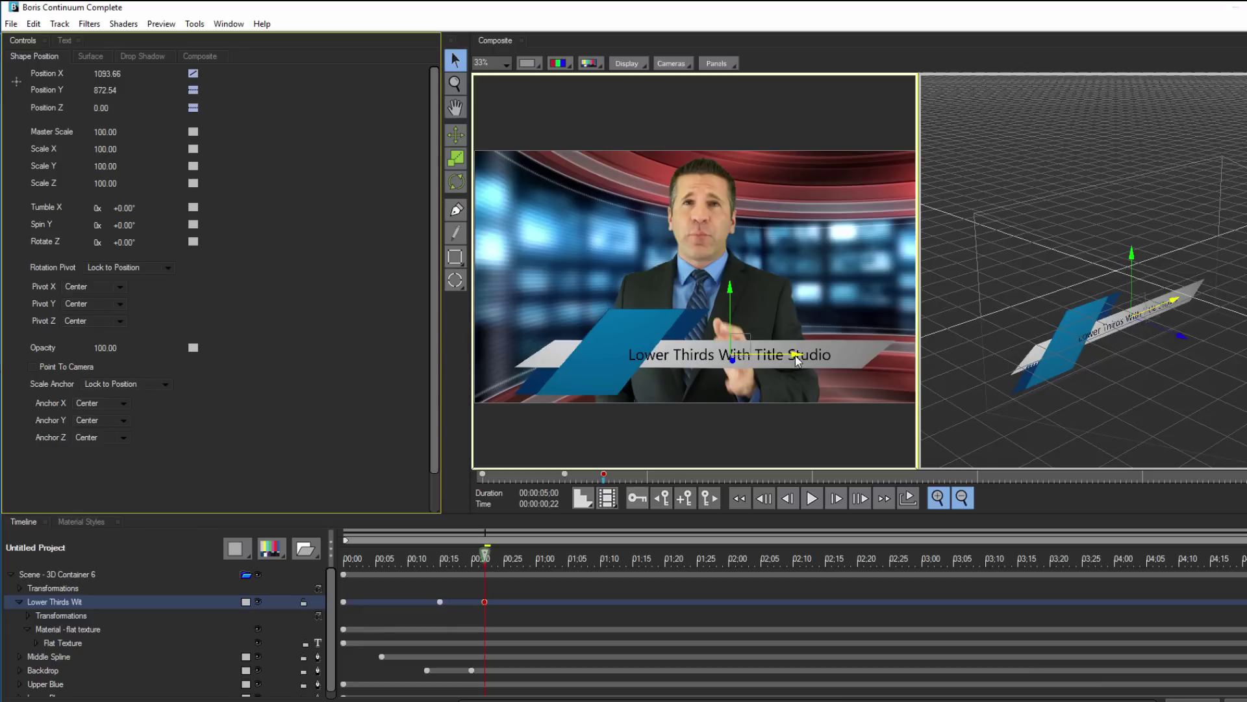
pyautogui.moveTo(794, 355); pyautogui.dragTo(824, 355)
pyautogui.click(471, 542)
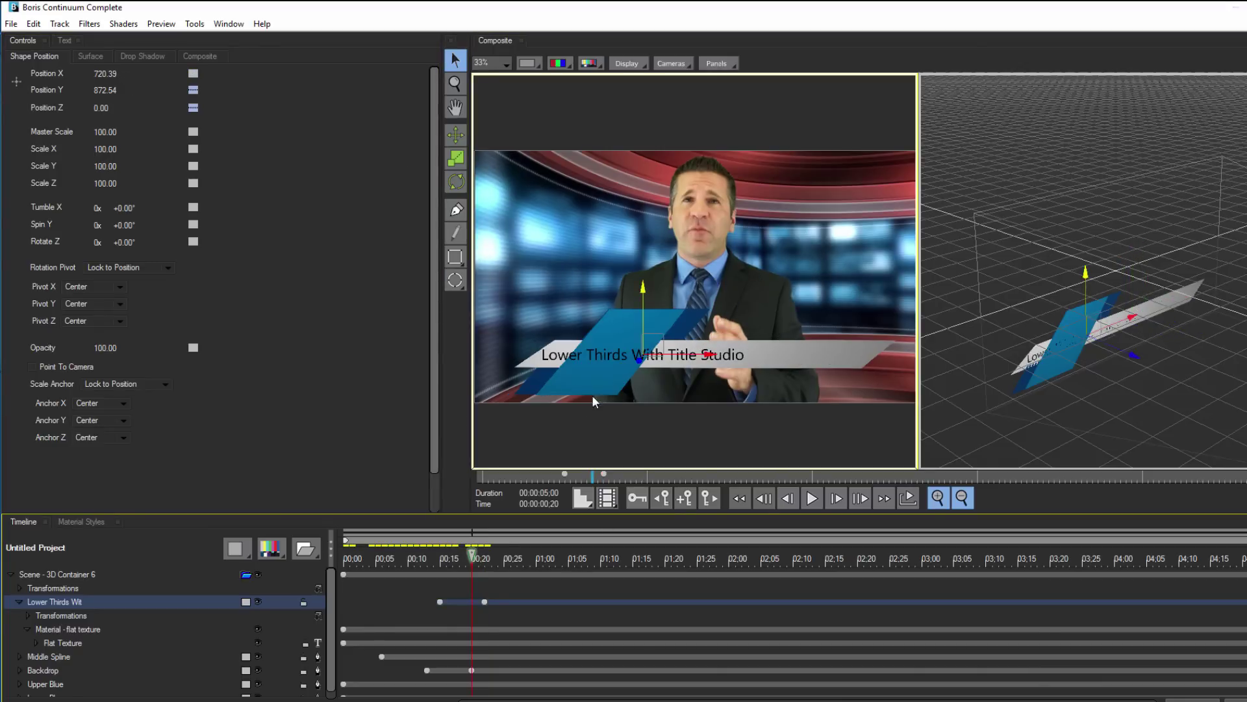
pyautogui.click(19, 602)
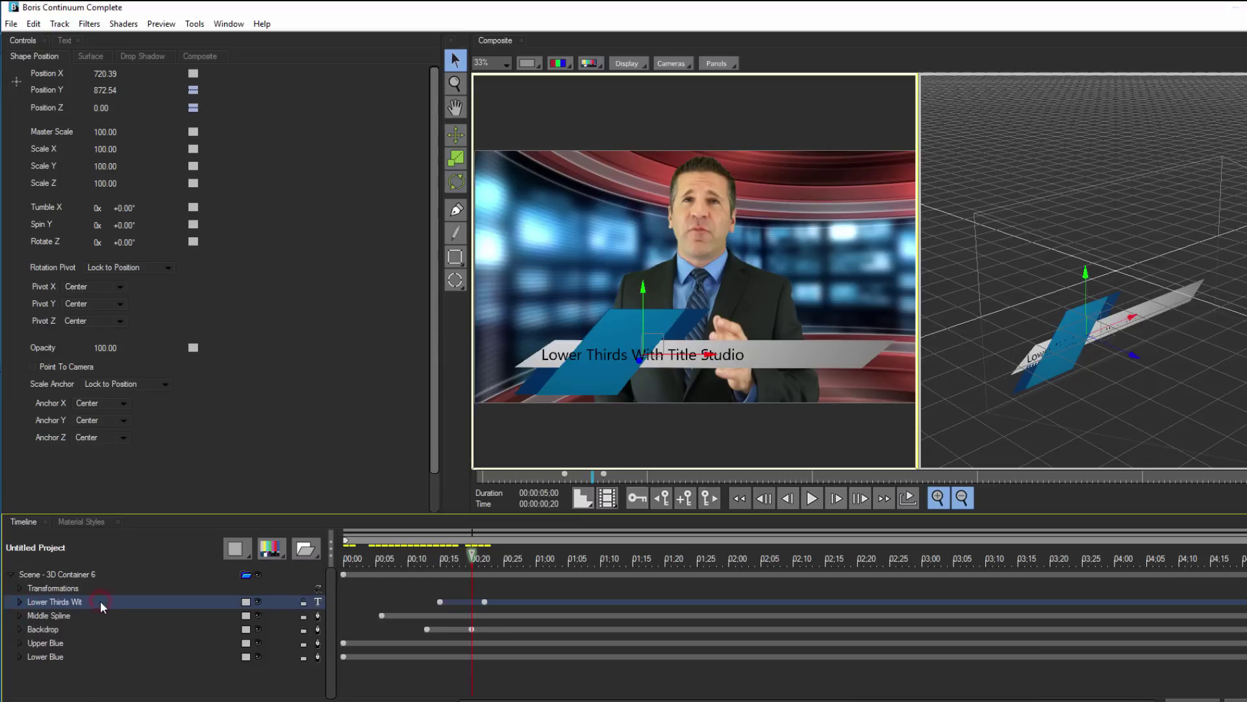
# Move the title layer below Middle Spline and preview its motion around 00:19
pyautogui.moveTo(100, 601); pyautogui.dragTo(127, 621)
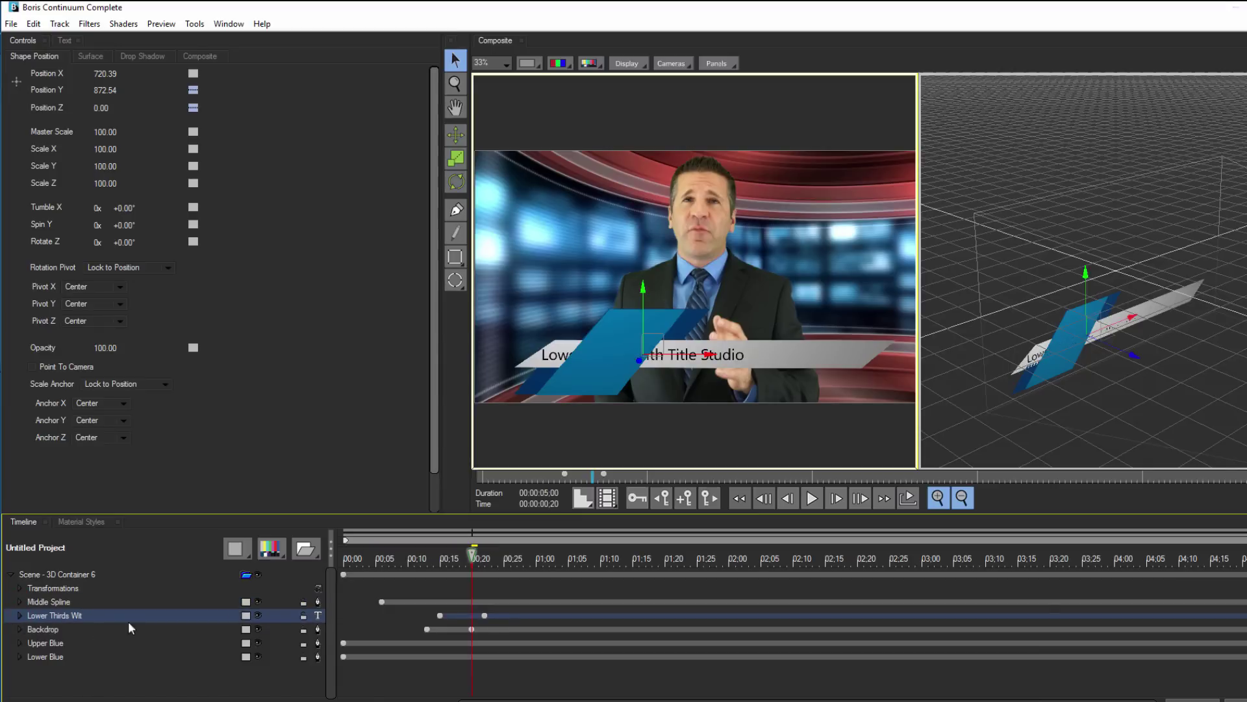
pyautogui.click(637, 357)
pyautogui.moveTo(472, 560)
pyautogui.mouseDown()
pyautogui.moveTo(437, 560)
pyautogui.moveTo(474, 554)
pyautogui.mouseUp()
# Crop 26 off the left of the title's Flat Texture with a Constant keyframe, then rewind
pyautogui.click(20, 615)
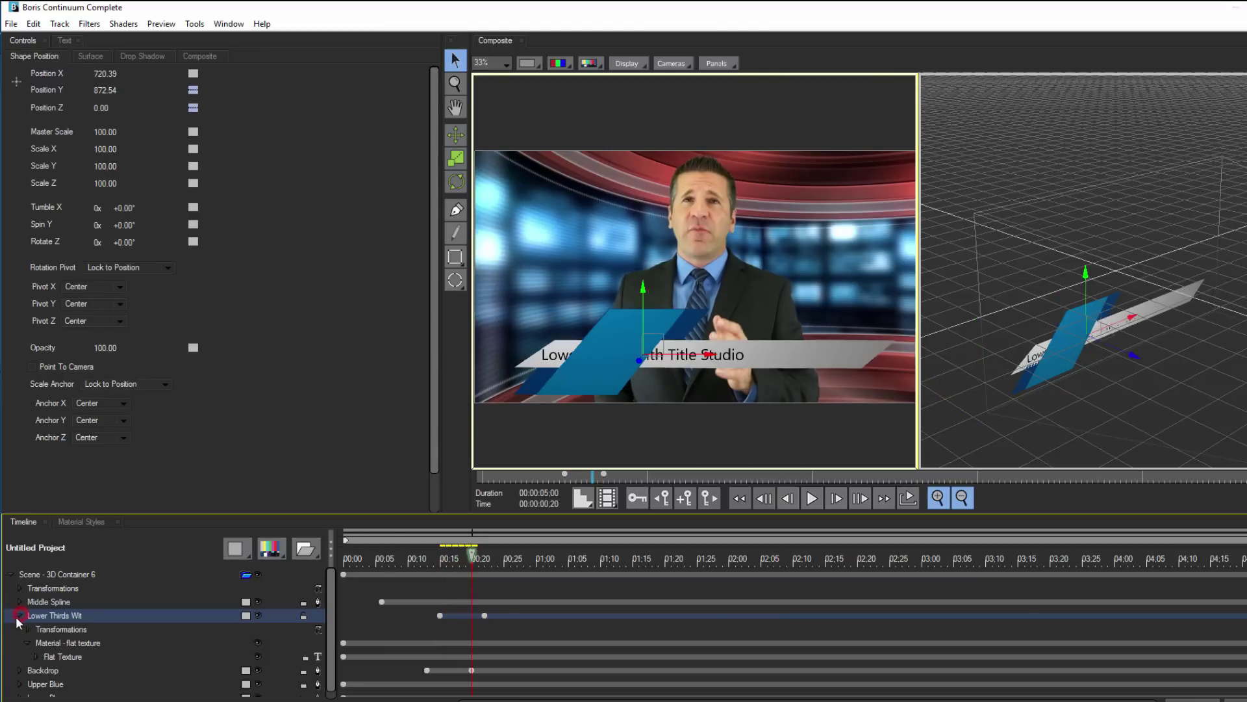
pyautogui.click(41, 655)
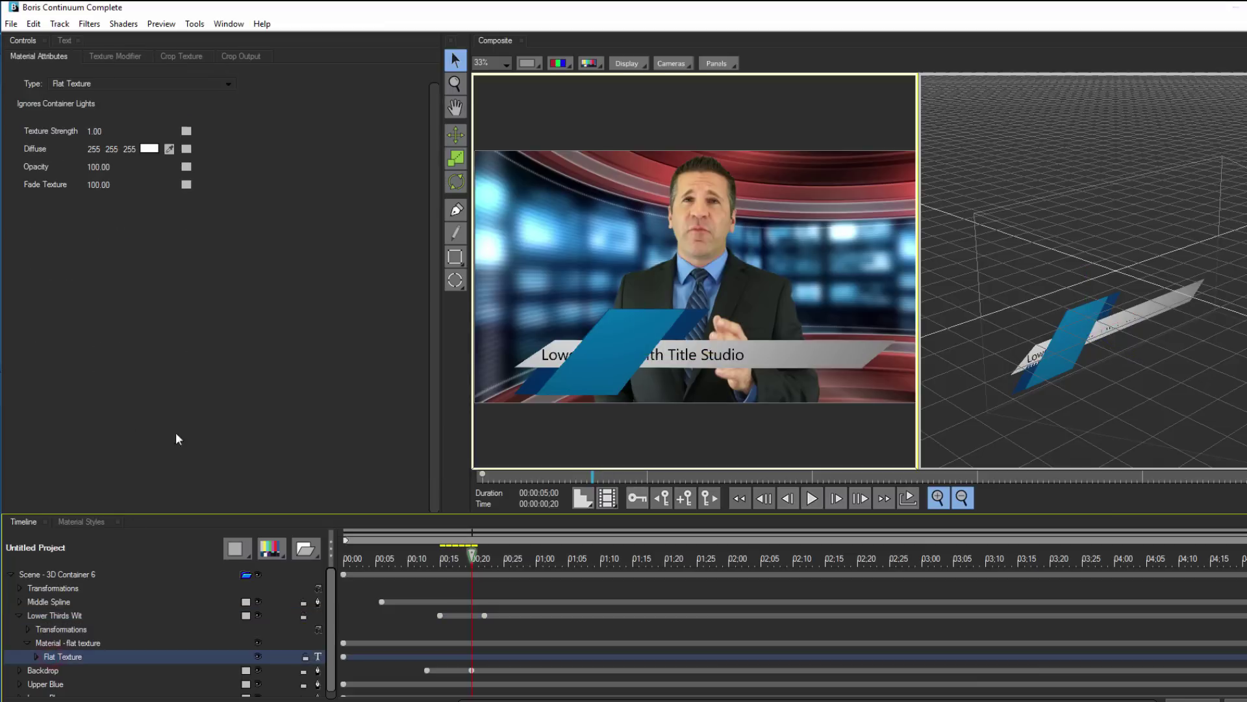
pyautogui.click(240, 56)
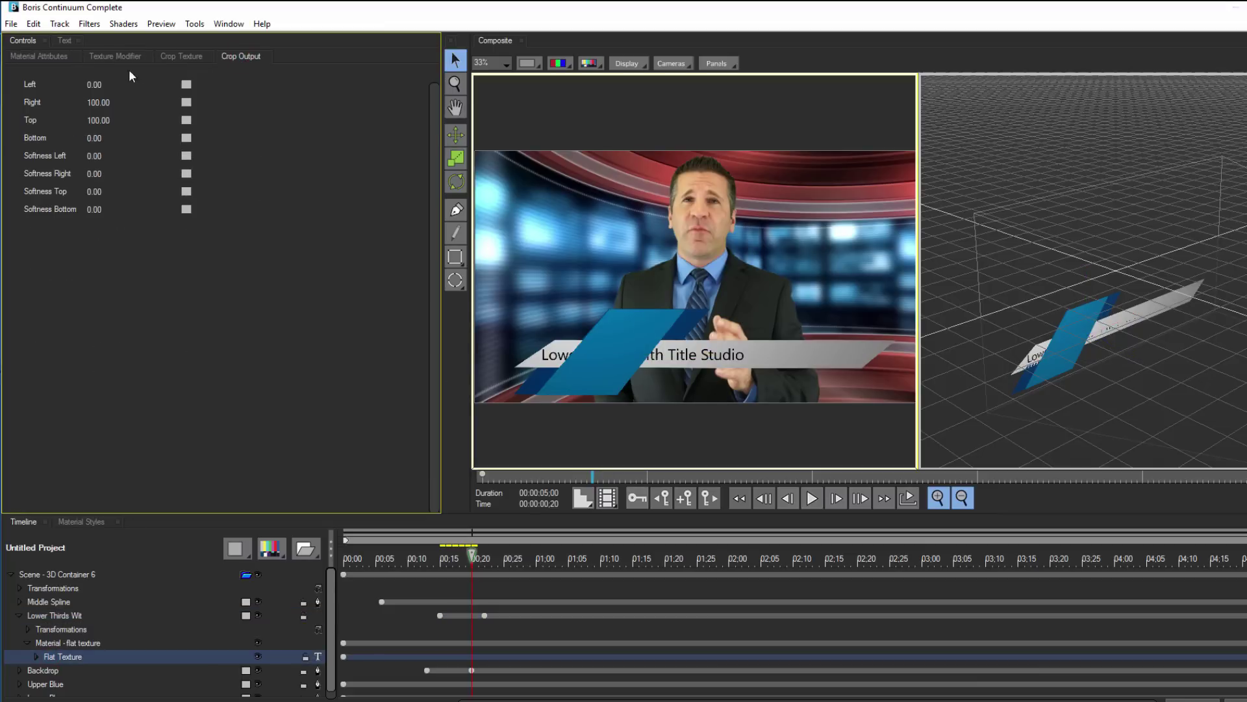
pyautogui.click(189, 85)
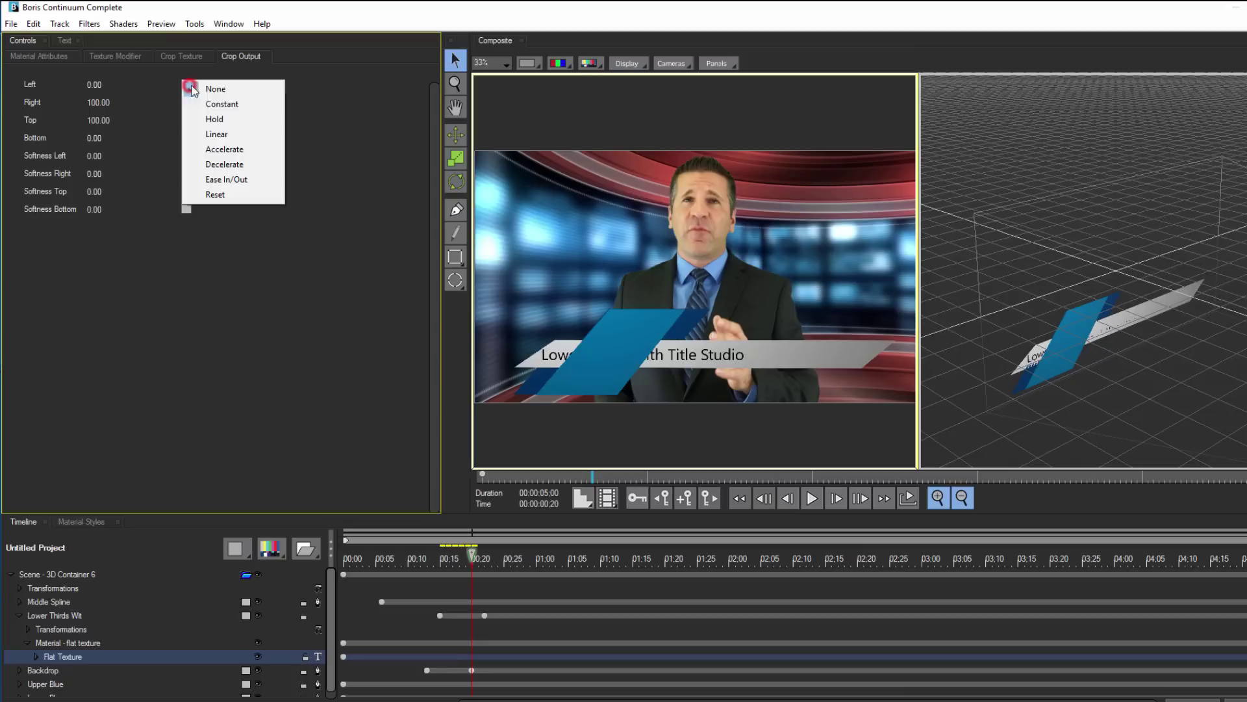
pyautogui.click(250, 106)
pyautogui.moveTo(95, 84); pyautogui.dragTo(112, 78)
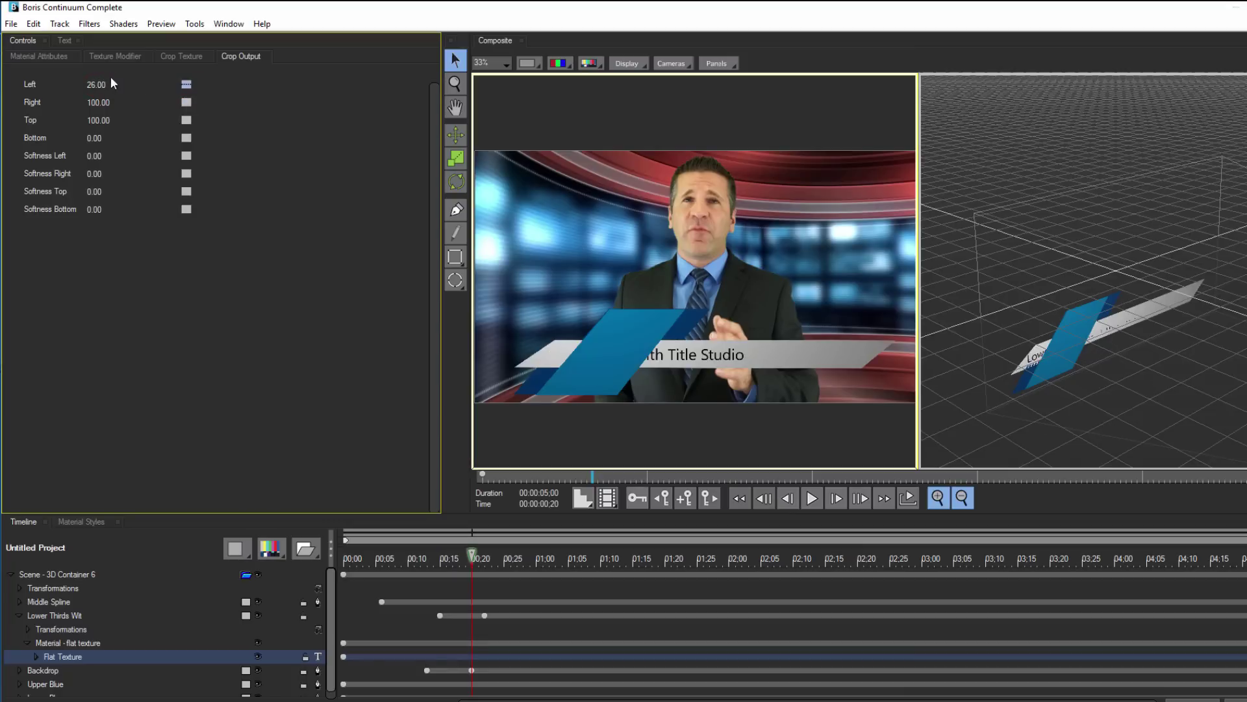
pyautogui.moveTo(472, 557); pyautogui.dragTo(264, 579)
# Play and stop the lower third preview over the anchor footage several times
pyautogui.press('space')
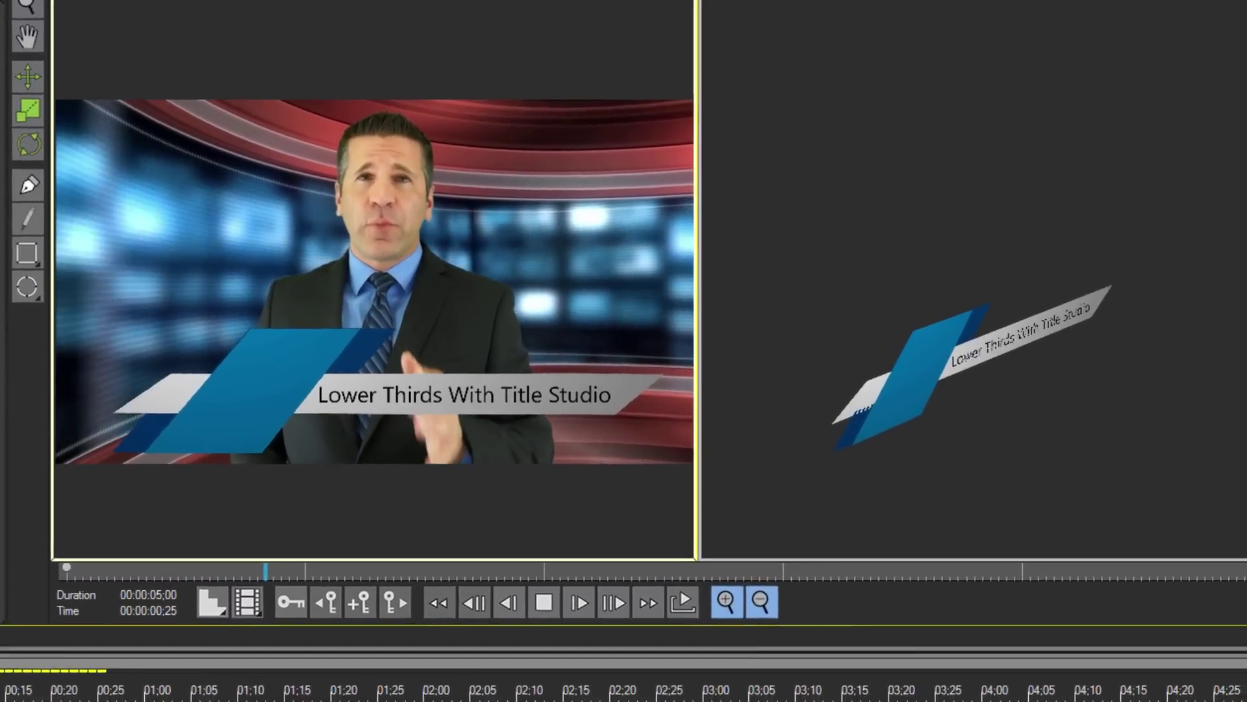
pyautogui.press('space')
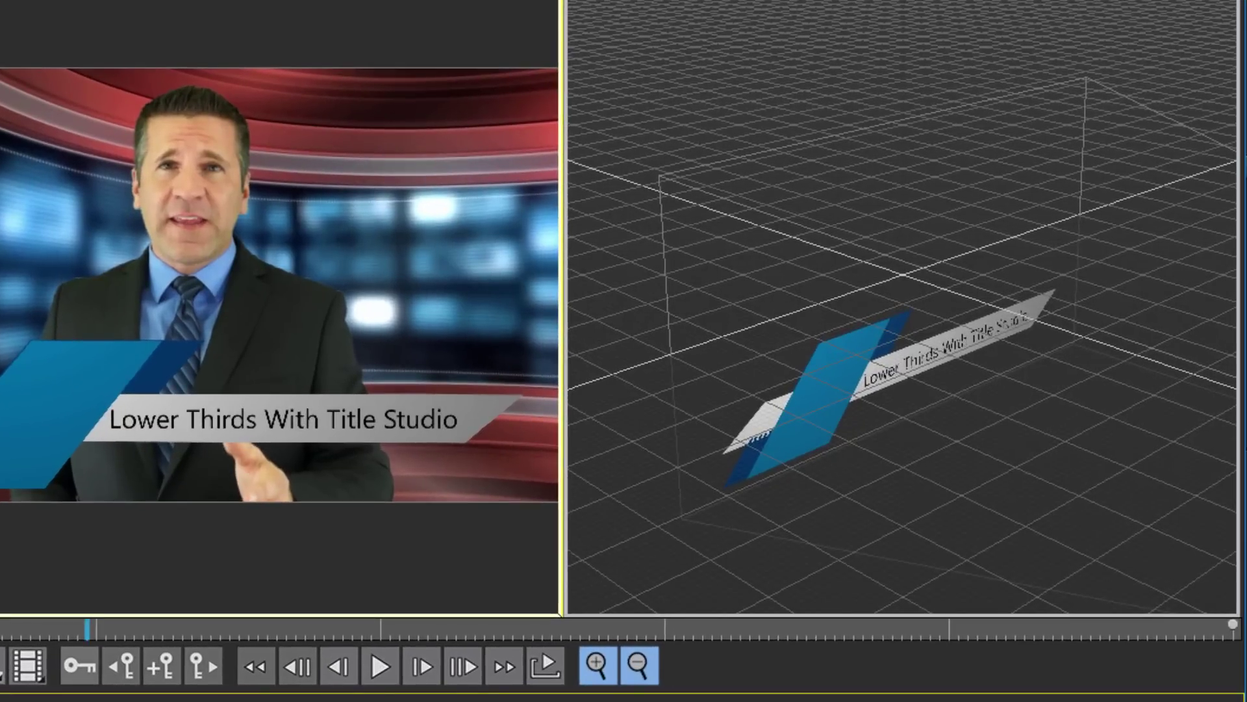
pyautogui.press('space')
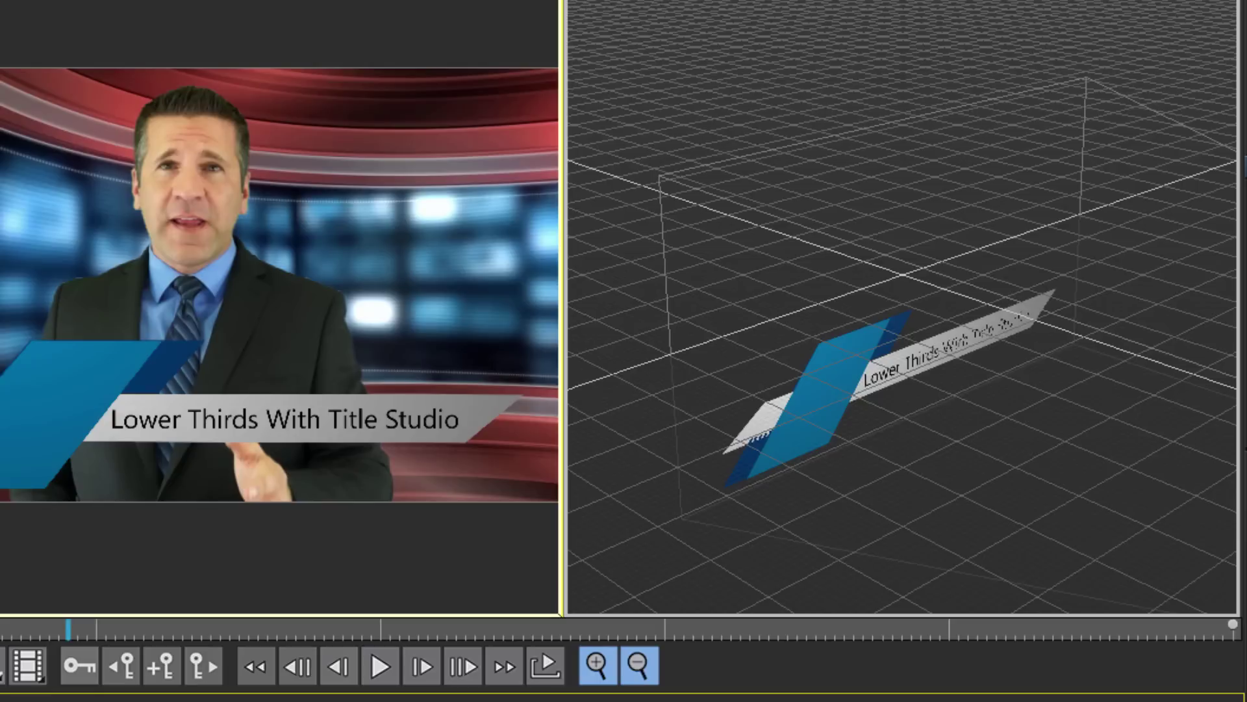
pyautogui.press('space')
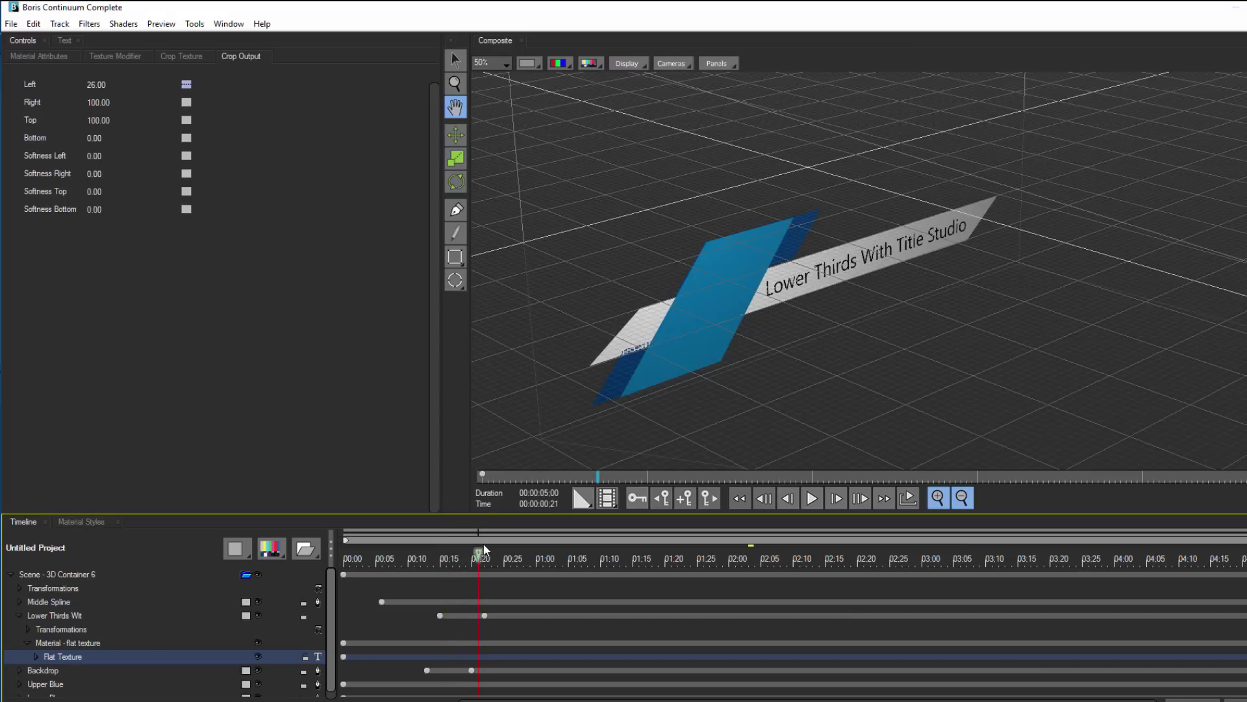
# Push the title layer back in depth to Position Z about -11.73
pyautogui.click(484, 551)
pyautogui.click(18, 616)
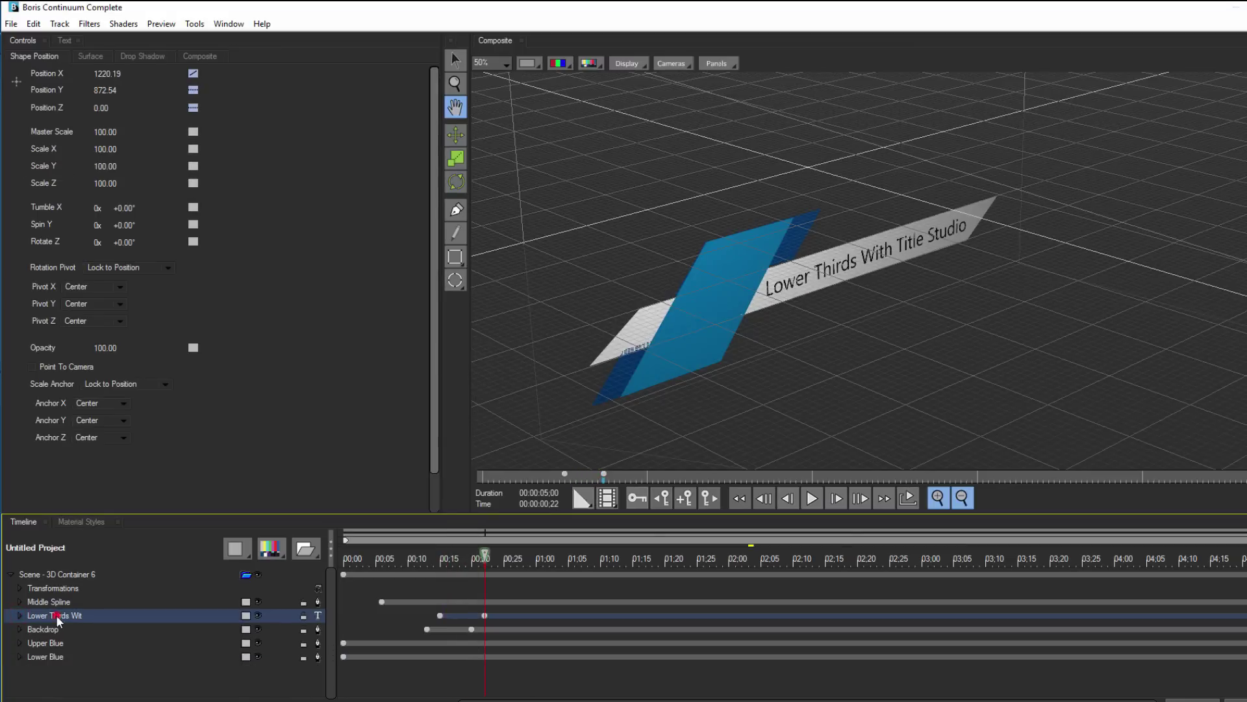
pyautogui.press('v')
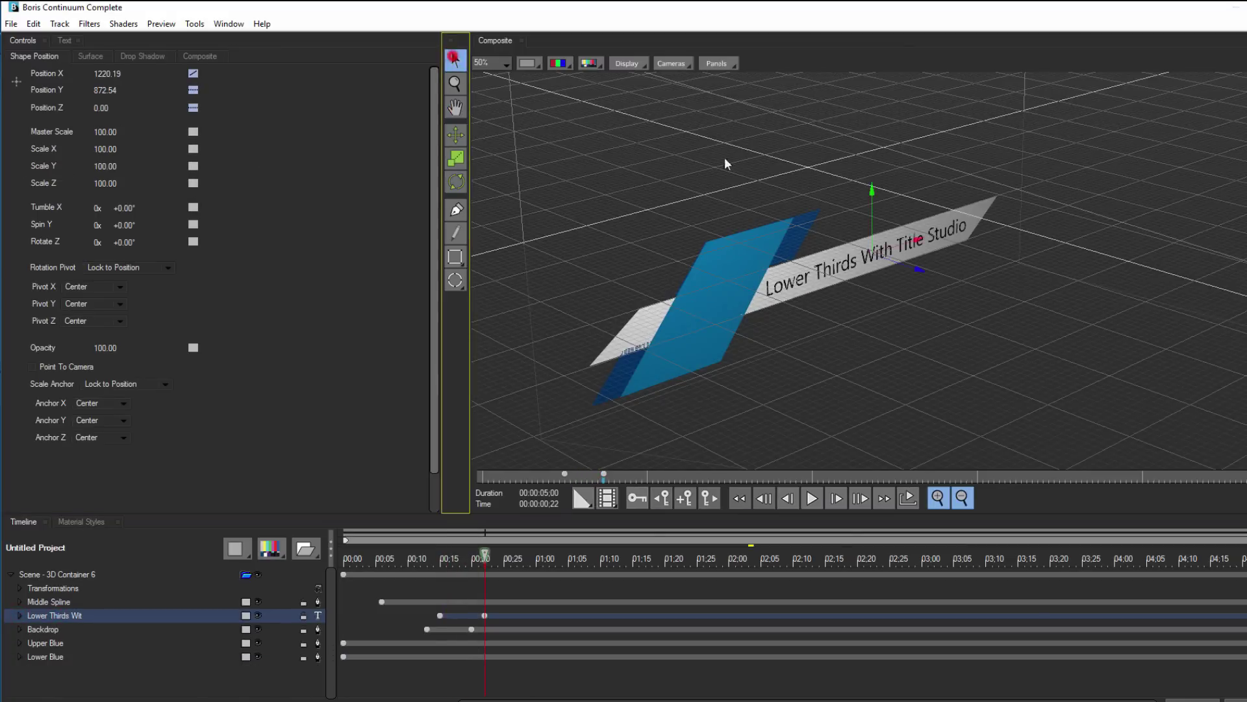
pyautogui.moveTo(919, 268); pyautogui.dragTo(925, 273)
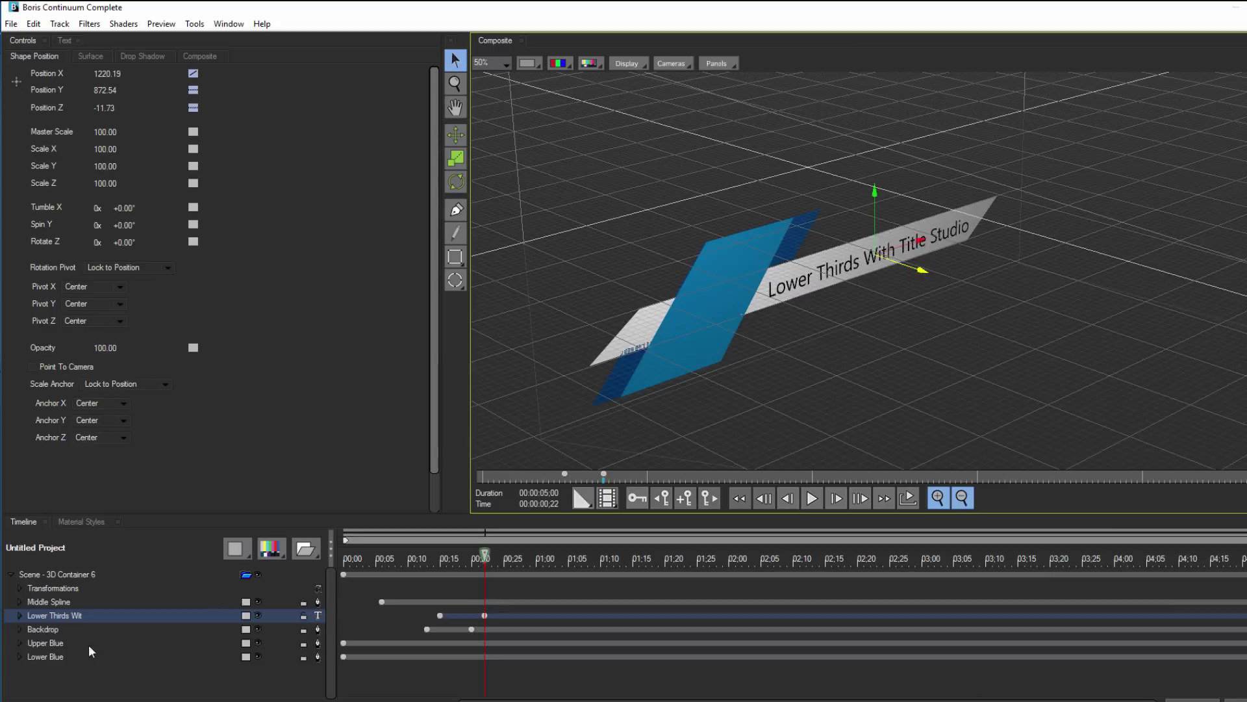
# Push the Middle Spline further back to Position Z about -24.89
pyautogui.click(44, 630)
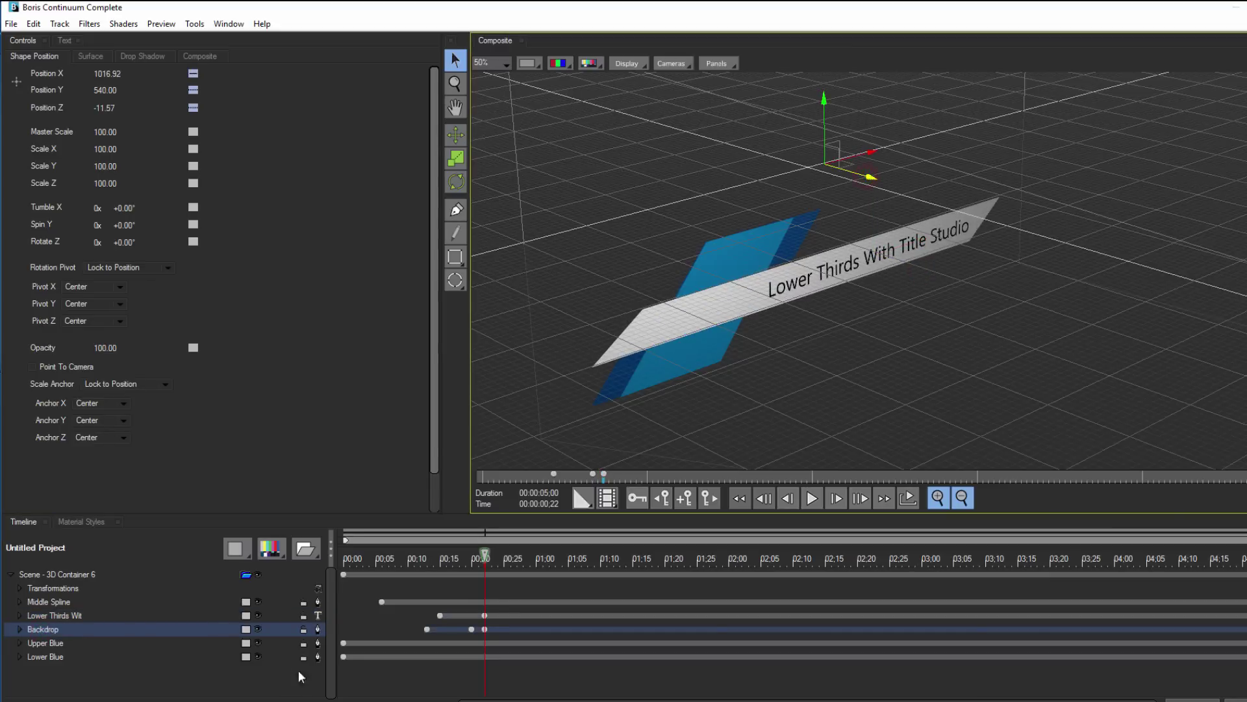
pyautogui.click(70, 601)
pyautogui.moveTo(856, 183); pyautogui.dragTo(861, 185)
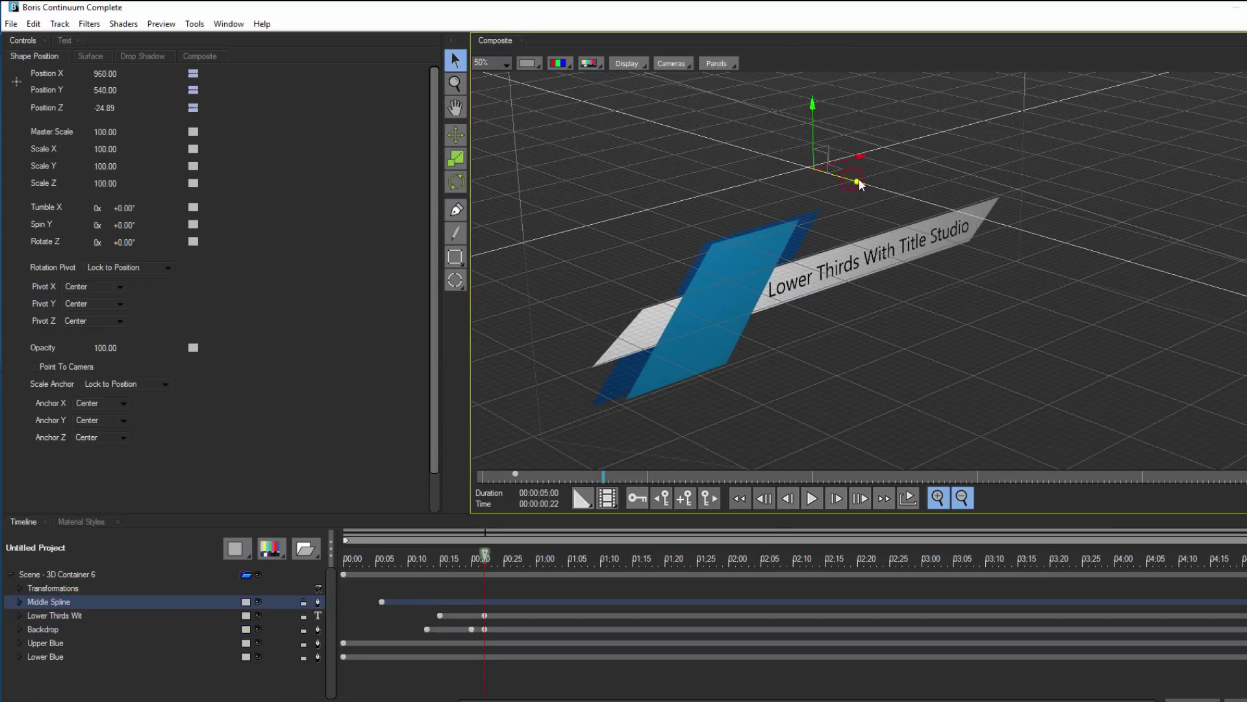